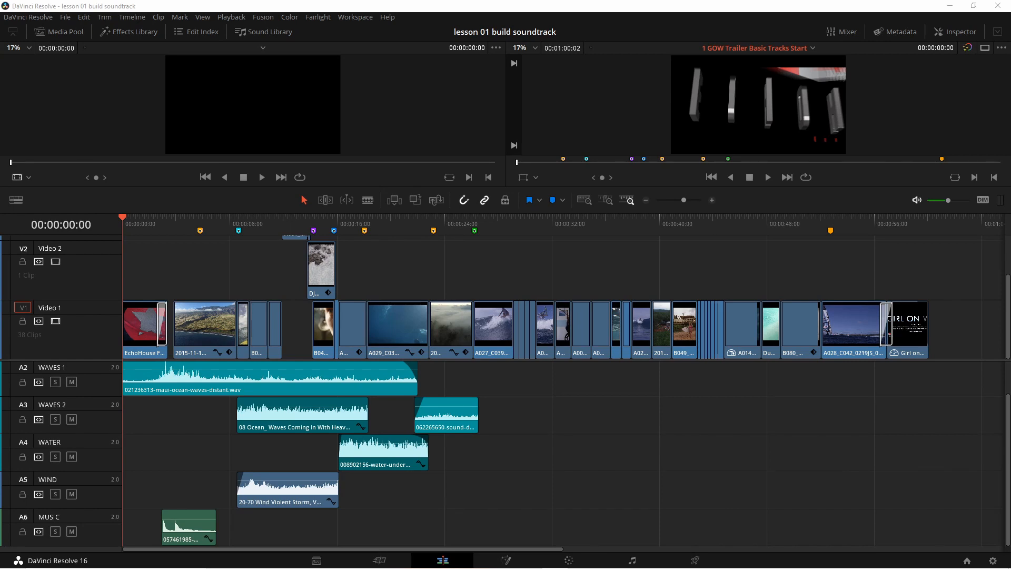
Bring up the Fairlight Audio Post PDF in Acrobat and examine its contents list and the lesson file download instructions.
{"action": "left_click_drag", "start_coordinate": [0, 16], "coordinate": [395, 20]}
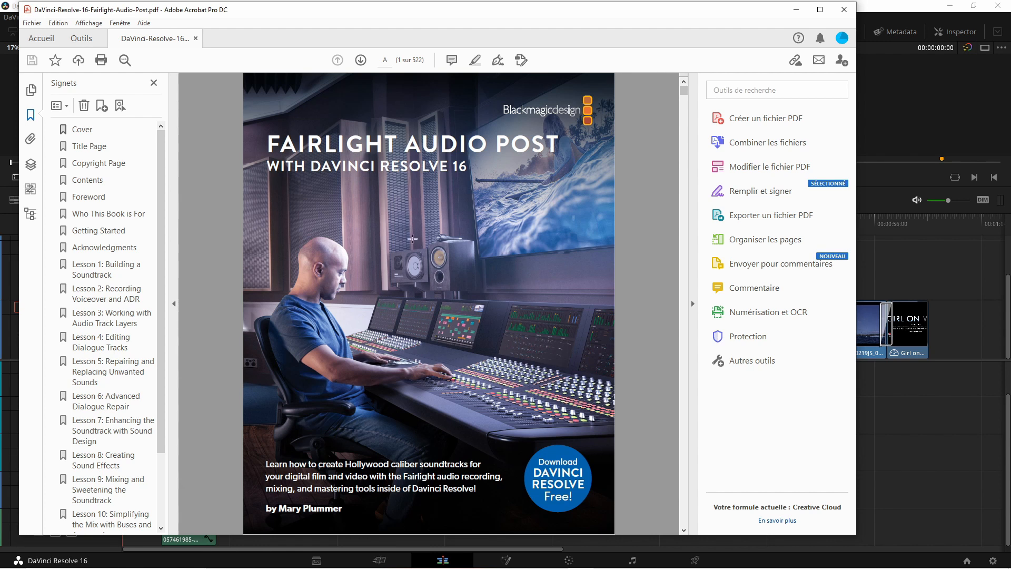
{"action": "scroll", "coordinate": [454, 282], "scroll_direction": "down", "scroll_amount": 2}
{"action": "scroll", "coordinate": [454, 282], "scroll_direction": "down", "scroll_amount": 6}
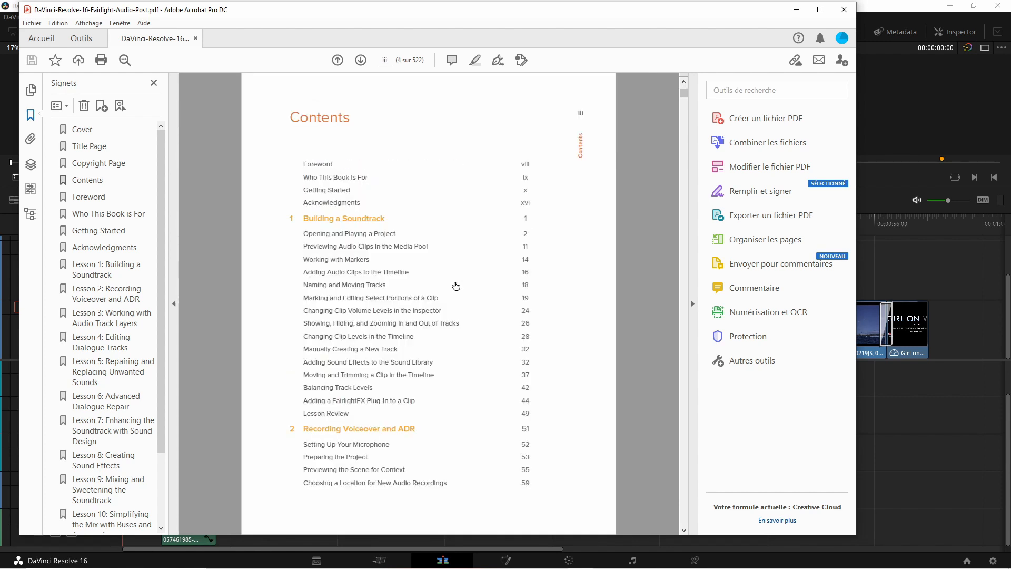
{"action": "scroll", "coordinate": [453, 285], "scroll_direction": "down", "scroll_amount": 5}
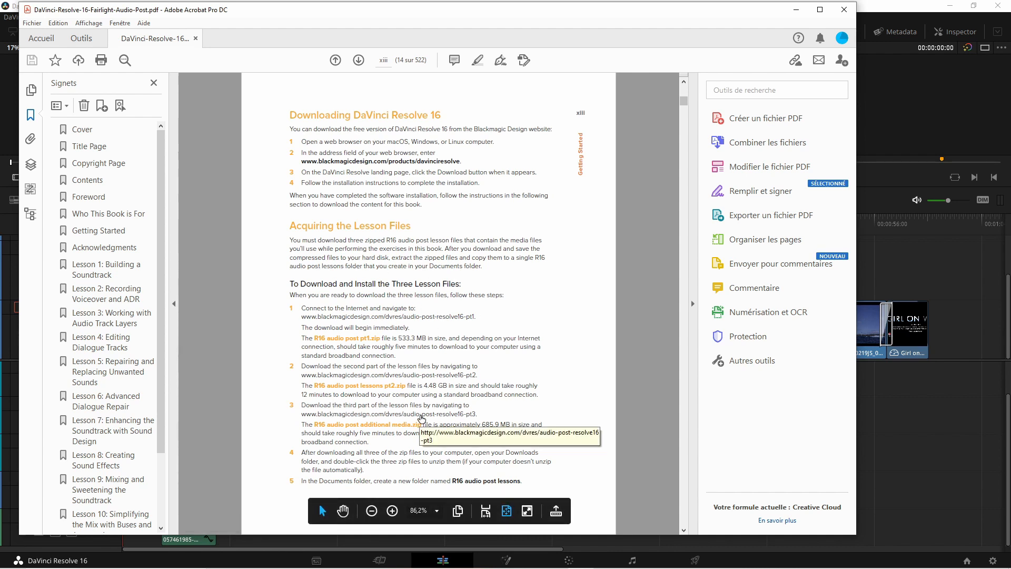
{"action": "scroll", "coordinate": [446, 382], "scroll_direction": "up", "scroll_amount": 4}
{"action": "scroll", "coordinate": [445, 375], "scroll_direction": "up", "scroll_amount": 9}
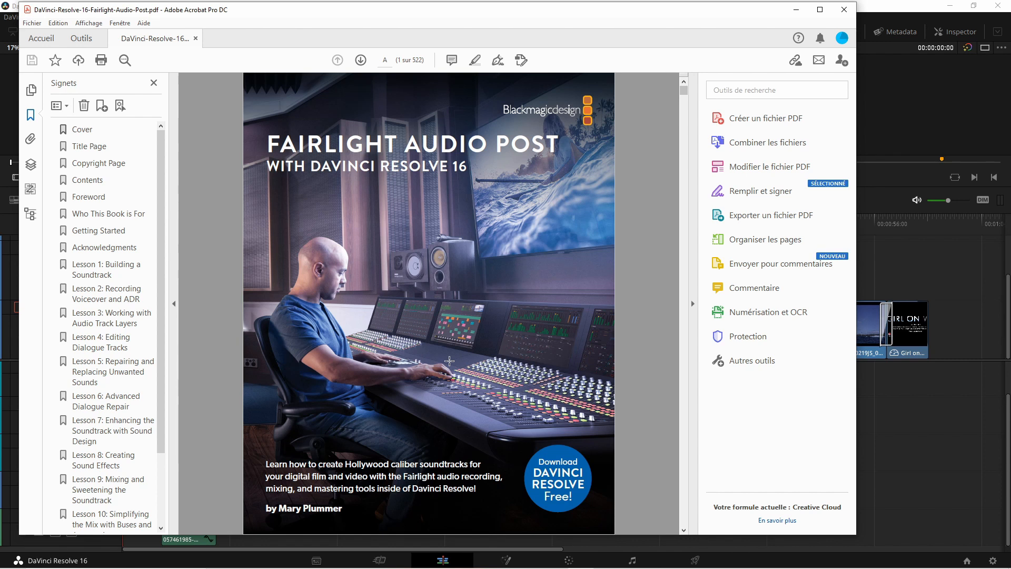
Skim the PDF from the cover through the Lesson 1 exercises and minimize it to return to DaVinci Resolve.
{"action": "scroll", "coordinate": [448, 319], "scroll_direction": "down", "scroll_amount": 20}
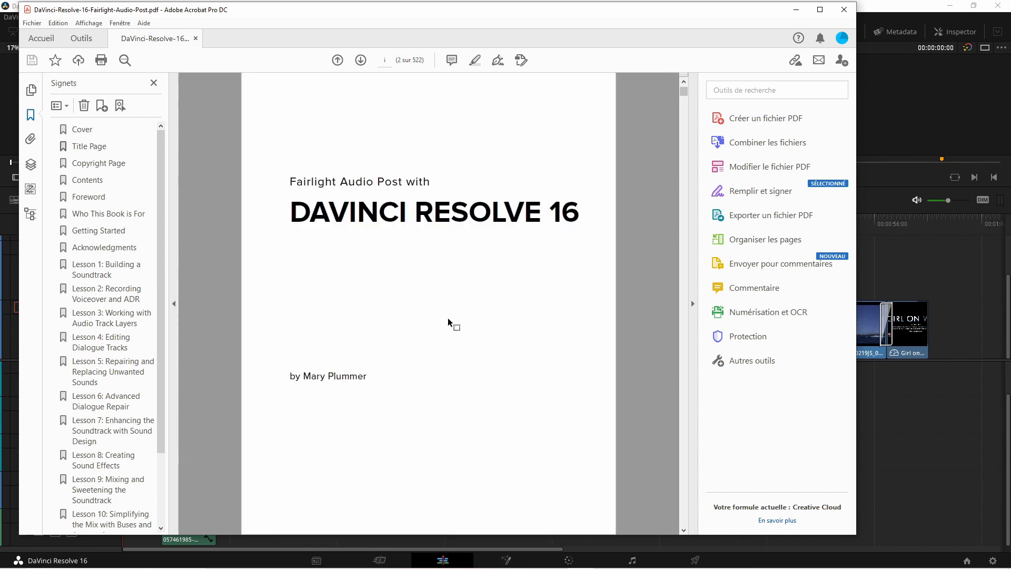
{"action": "scroll", "coordinate": [448, 319], "scroll_direction": "down", "scroll_amount": 20}
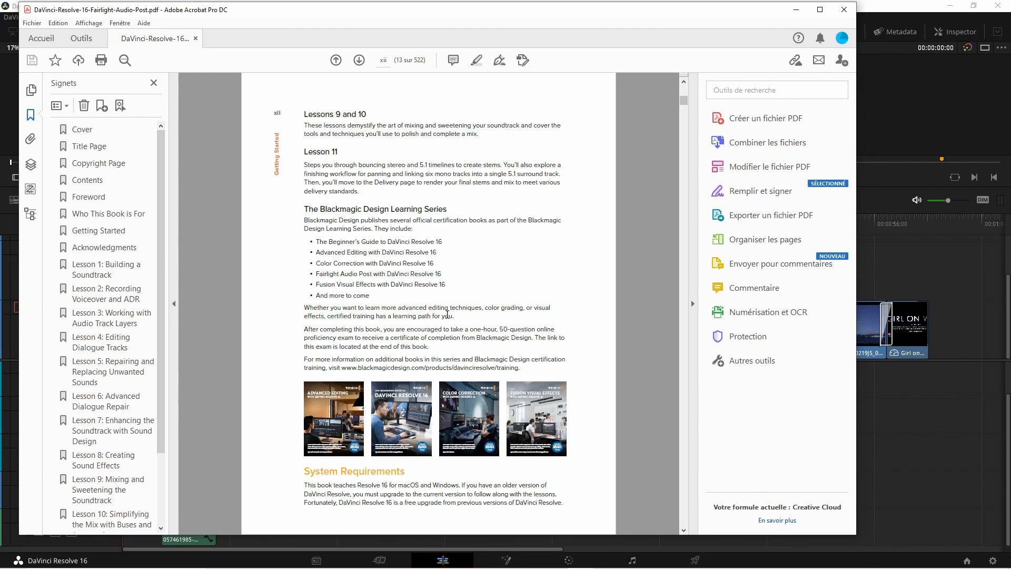
{"action": "scroll", "coordinate": [446, 315], "scroll_direction": "down", "scroll_amount": 20}
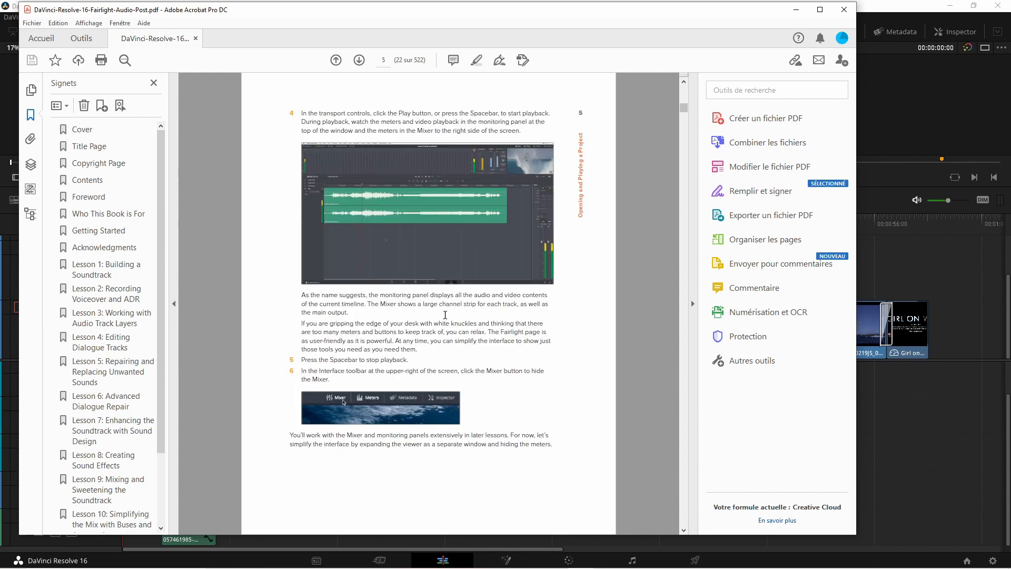
{"action": "scroll", "coordinate": [446, 314], "scroll_direction": "down", "scroll_amount": 20}
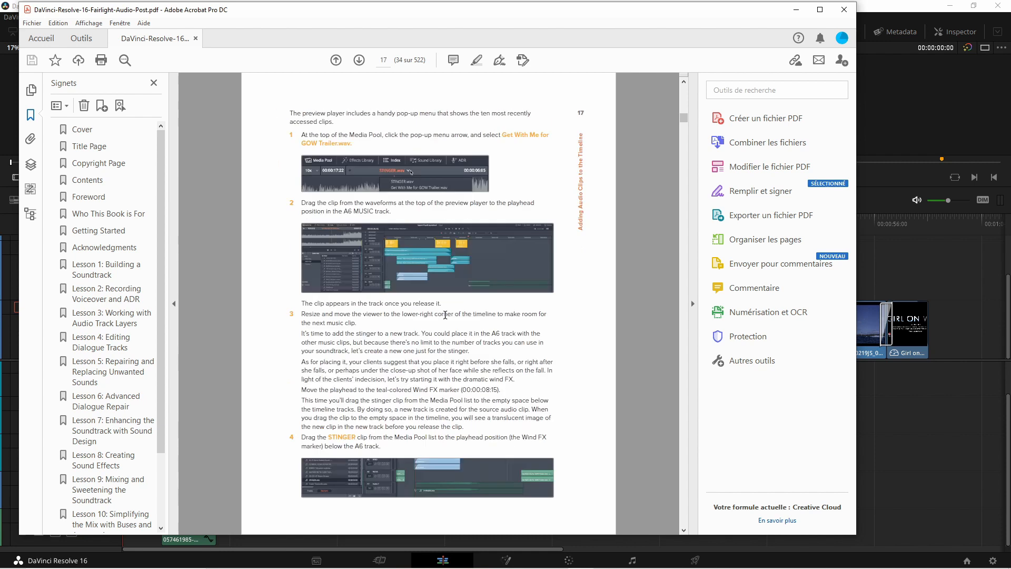
{"action": "scroll", "coordinate": [445, 315], "scroll_direction": "down", "scroll_amount": 3}
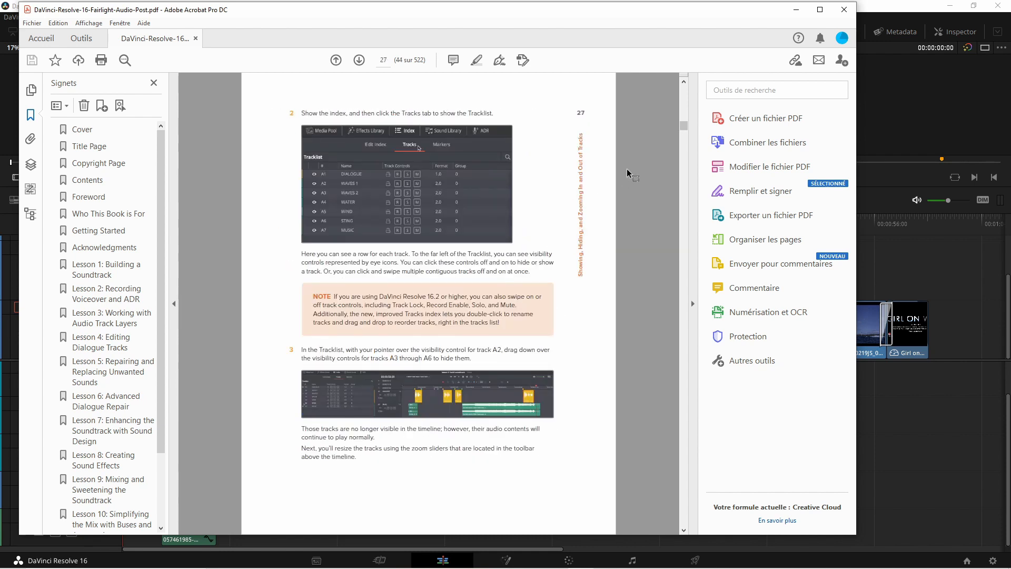
{"action": "left_click_drag", "start_coordinate": [684, 125], "coordinate": [684, 27]}
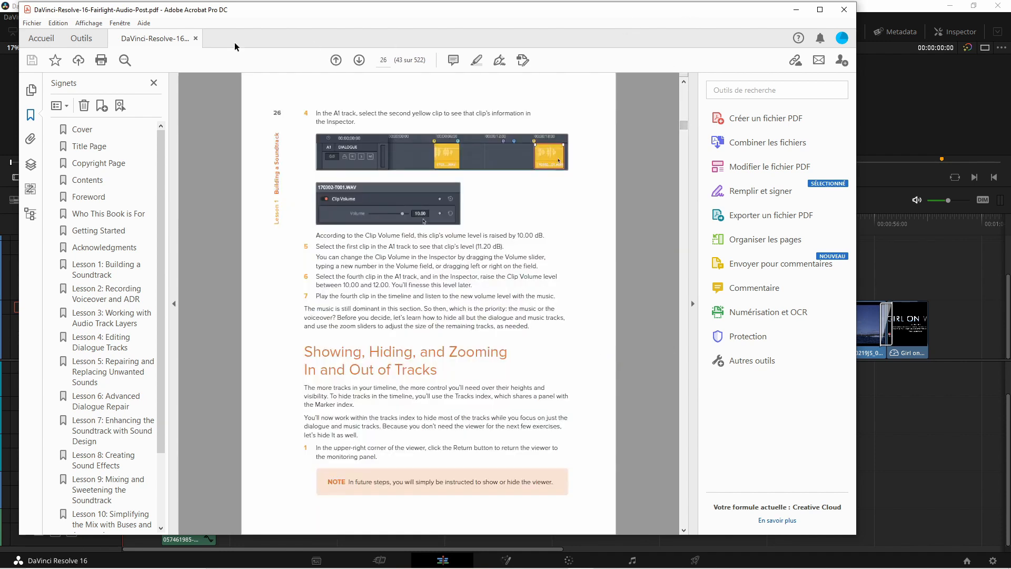
{"action": "left_click", "coordinate": [794, 12]}
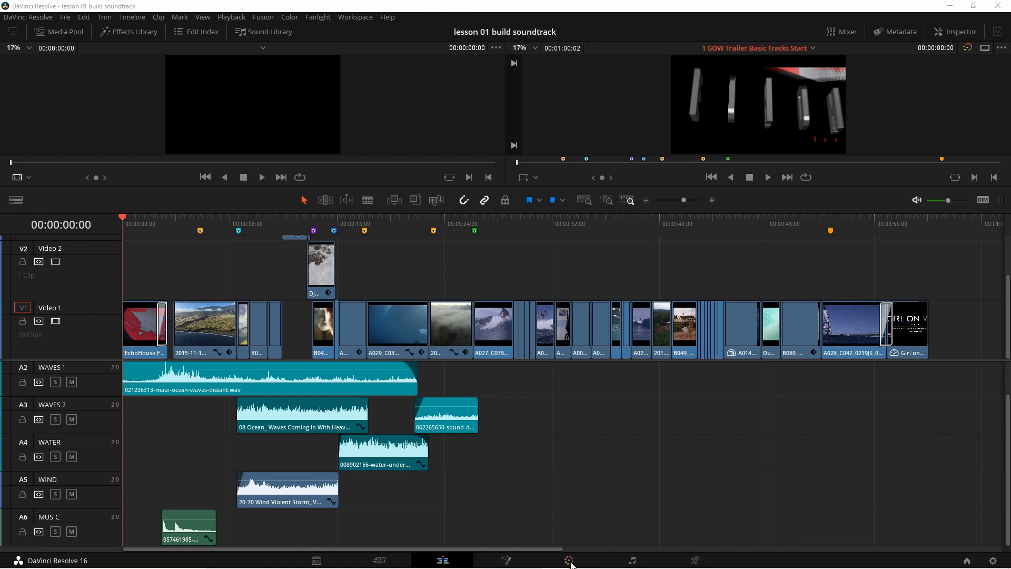
Try moving the A5 WIND clip to about 00:00:38 on the Edit page, check it on the Fairlight page, and undo the move.
{"action": "left_click", "coordinate": [633, 561]}
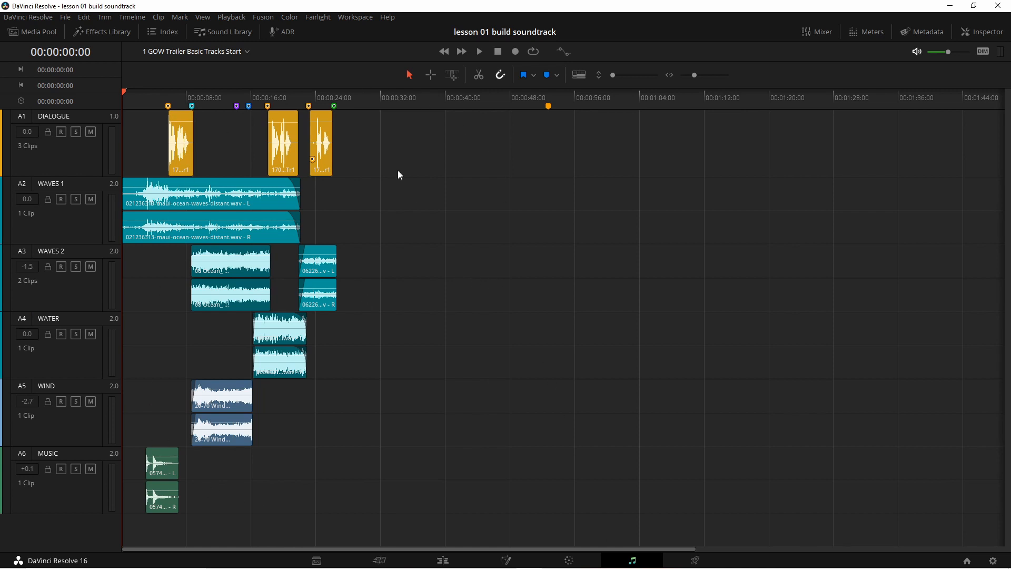
{"action": "left_click", "coordinate": [443, 560]}
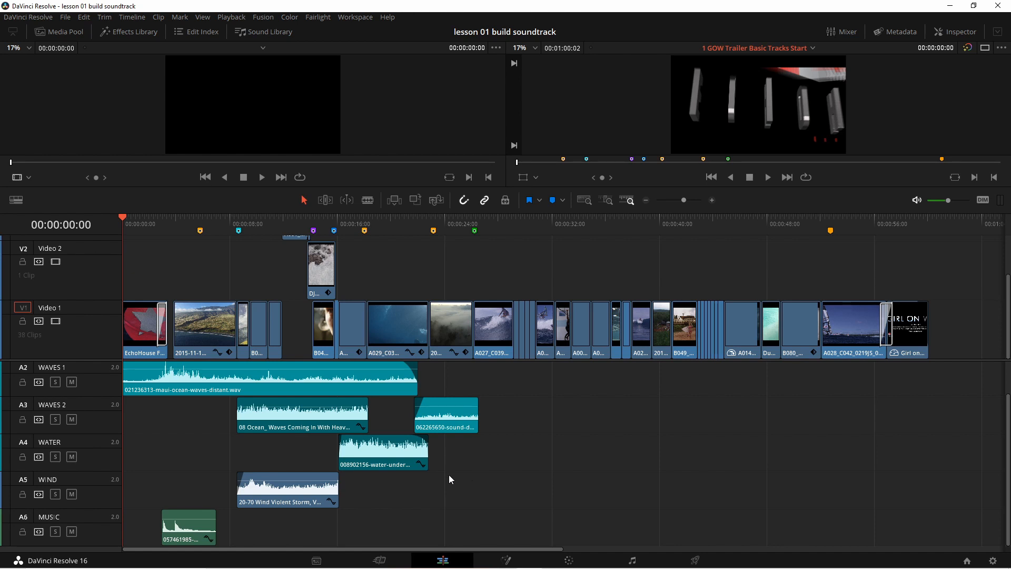
{"action": "left_click", "coordinate": [289, 491]}
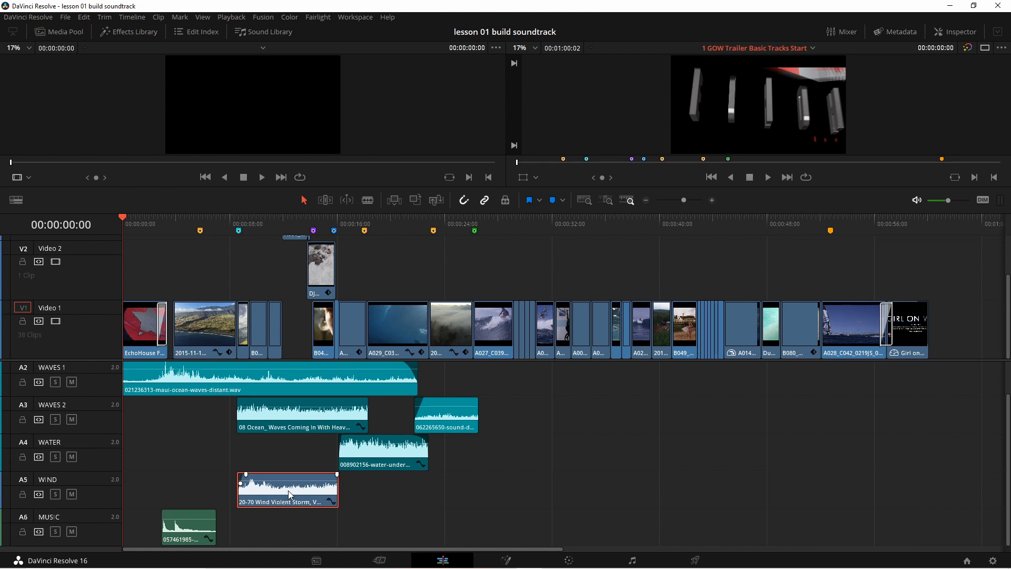
{"action": "left_click_drag", "start_coordinate": [288, 491], "coordinate": [685, 500]}
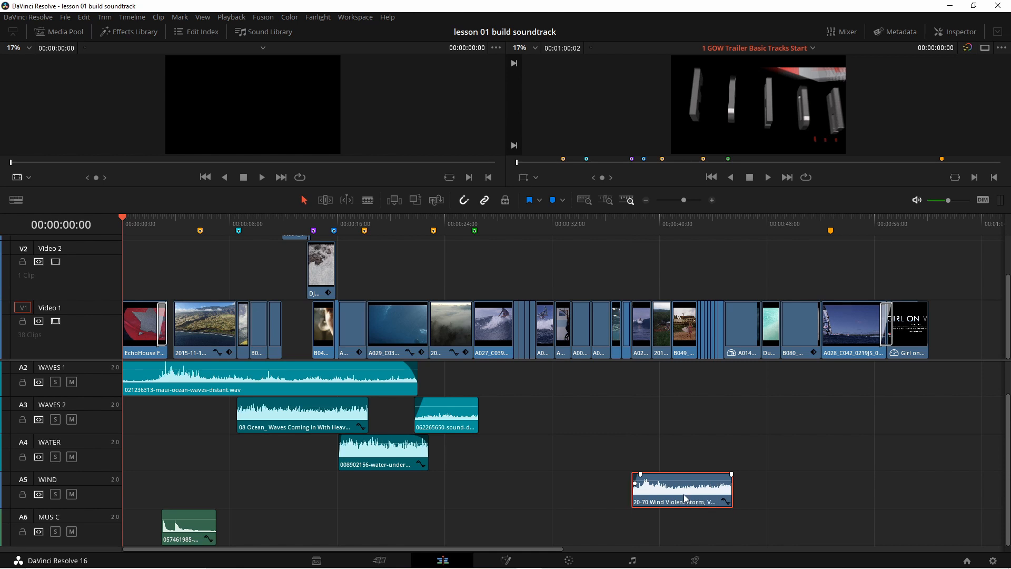
{"action": "left_click", "coordinate": [634, 561]}
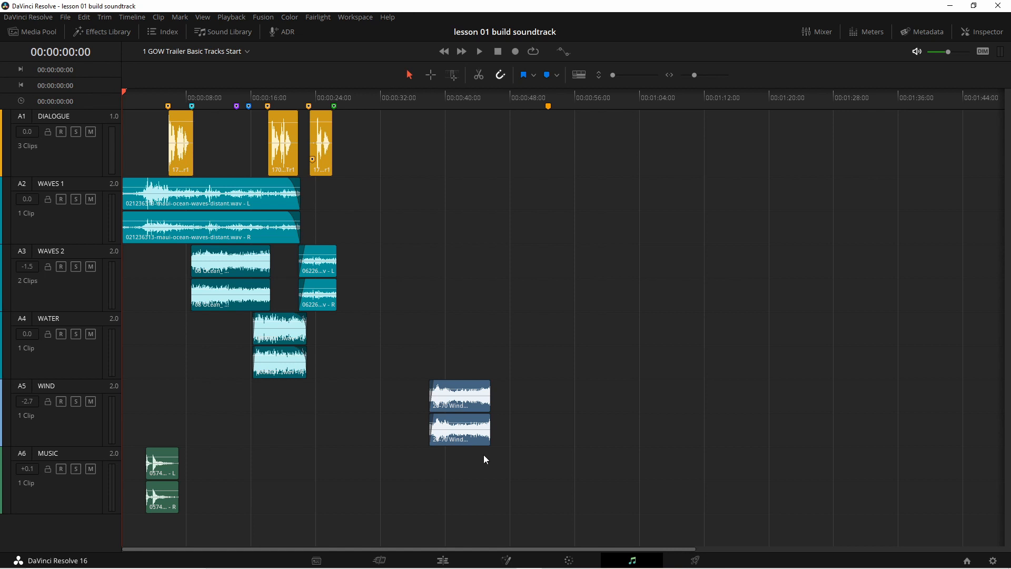
{"action": "left_click", "coordinate": [443, 560]}
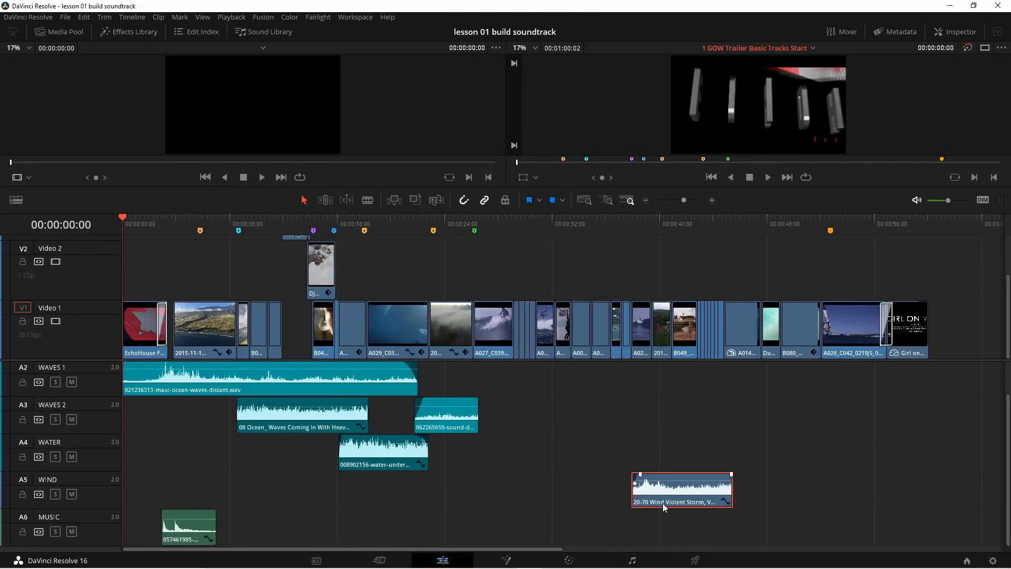
{"action": "key", "text": "ctrl+z"}
{"action": "left_click", "coordinate": [599, 487]}
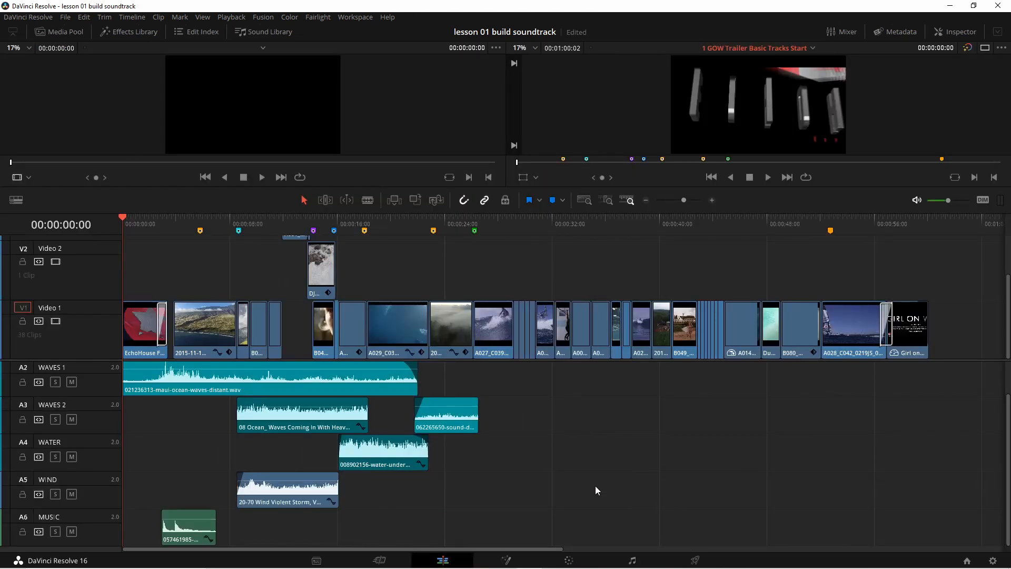
Open the Fairlight page and show its Mixer to examine the track channel strips, then hide the Mixer.
{"action": "left_click", "coordinate": [632, 559]}
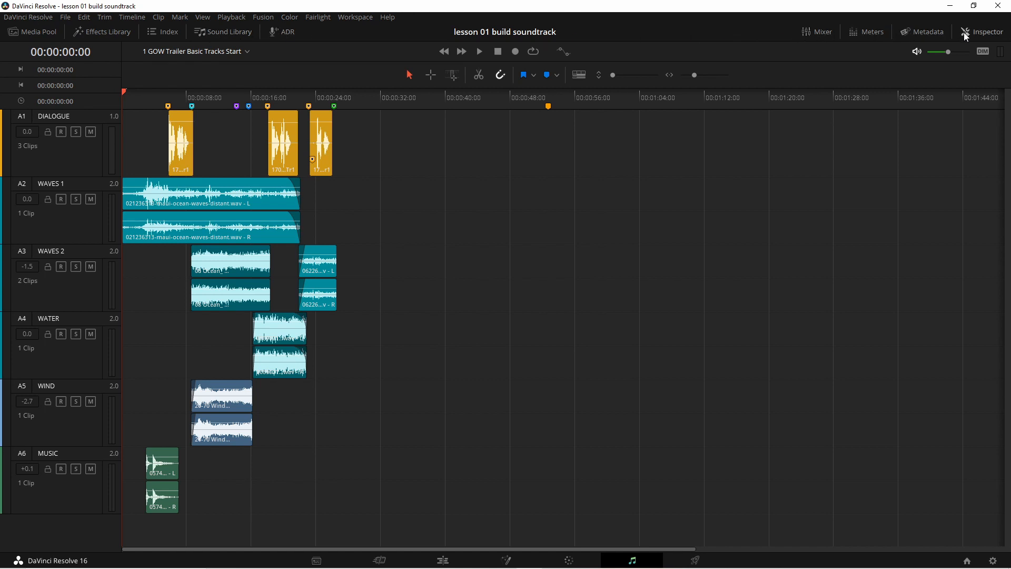
{"action": "left_click", "coordinate": [824, 39]}
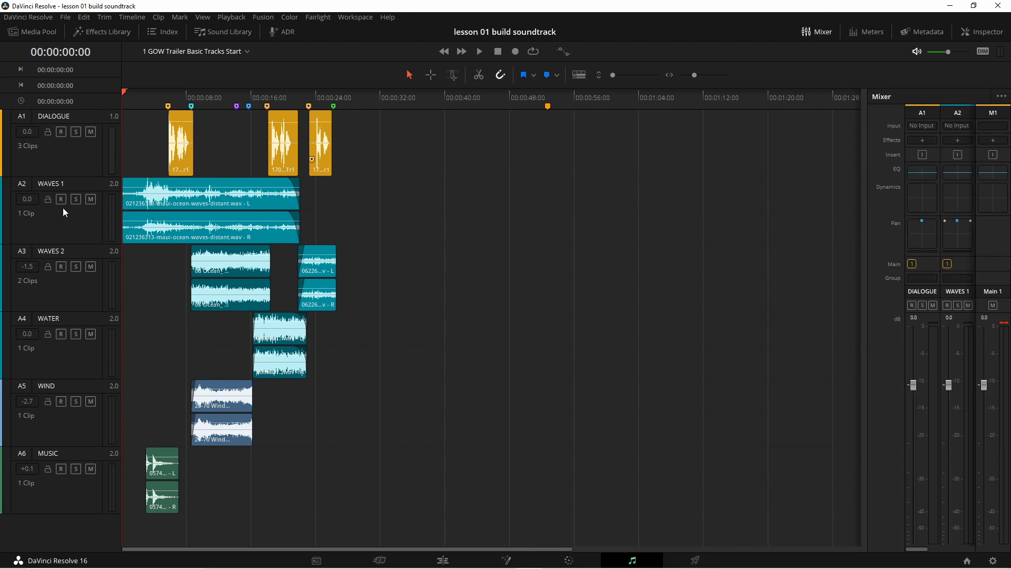
{"action": "left_click", "coordinate": [816, 33]}
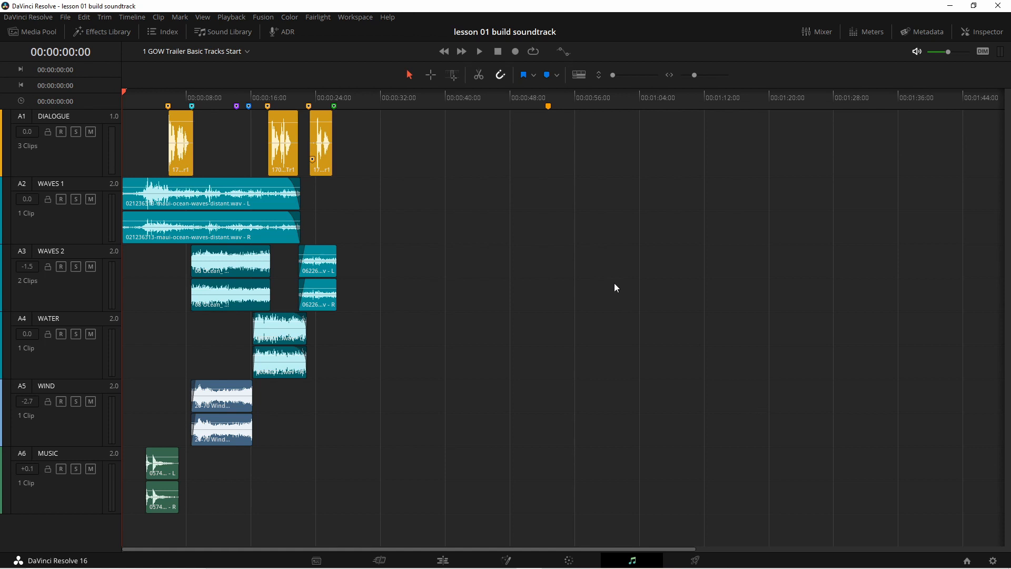
Compare the Media Pool on the Fairlight page with the one on the Edit page, hiding the Edit page's pool.
{"action": "left_click", "coordinate": [48, 31]}
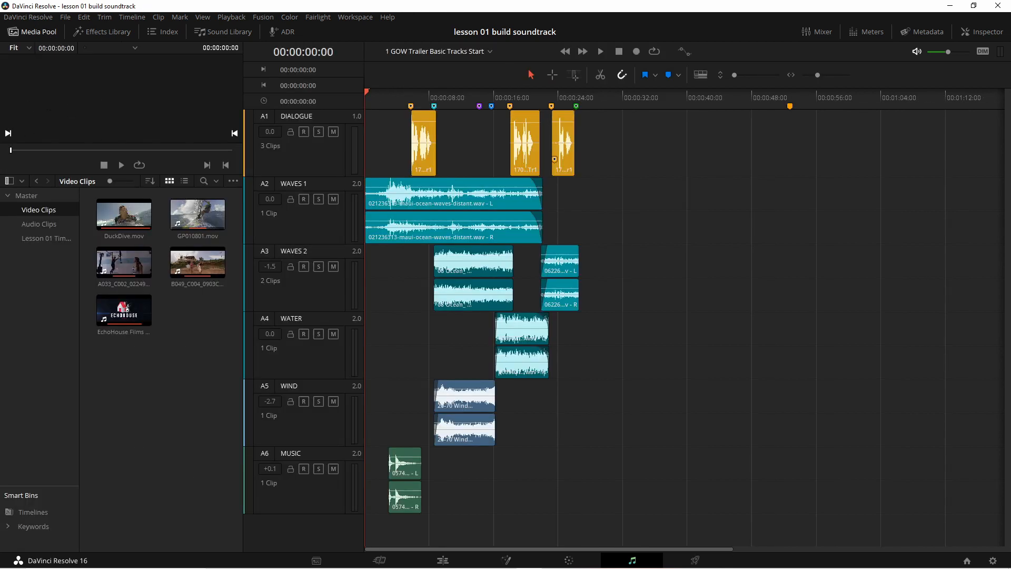
{"action": "left_click", "coordinate": [443, 560]}
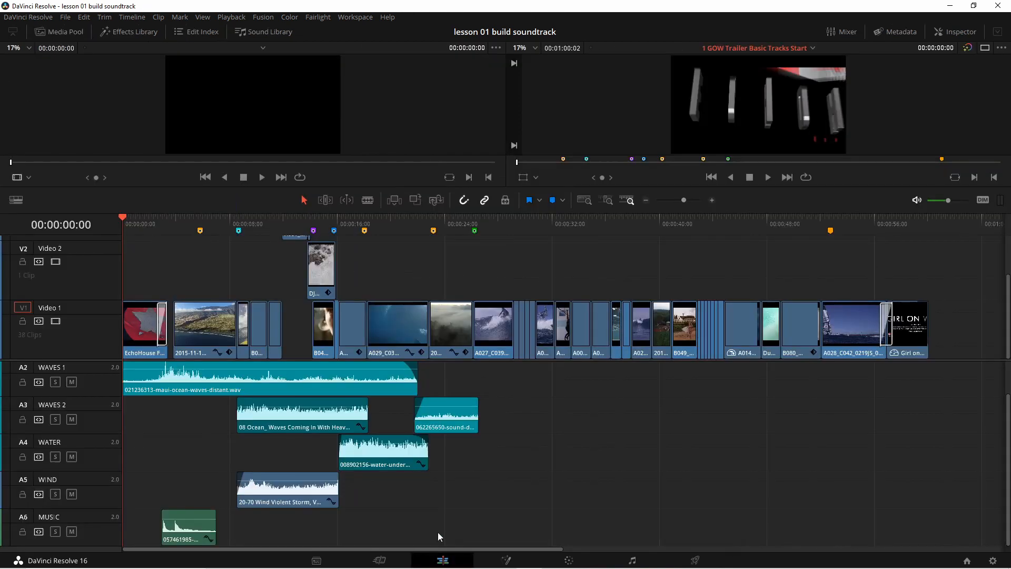
{"action": "left_click", "coordinate": [55, 32]}
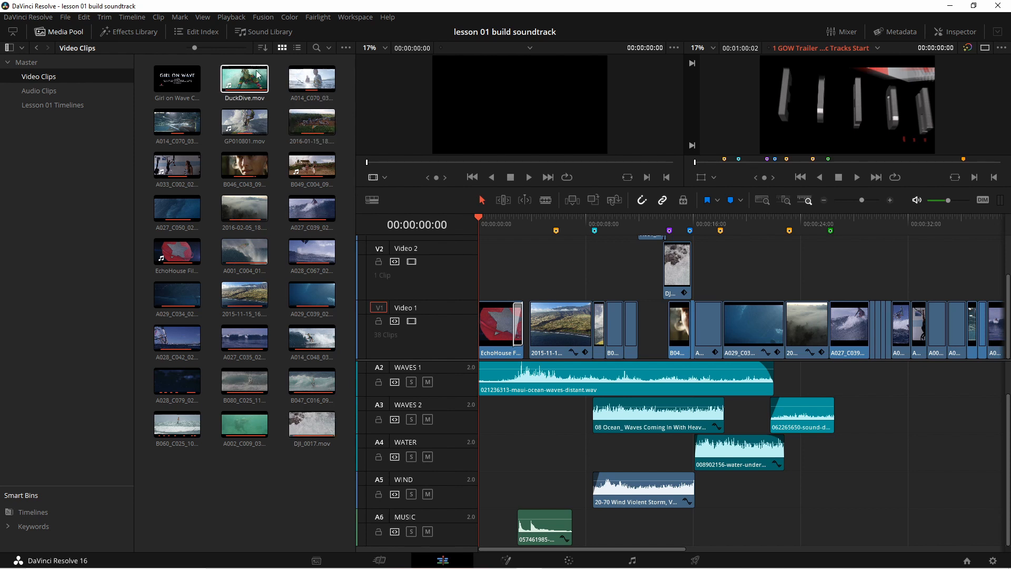
{"action": "left_click", "coordinate": [68, 31]}
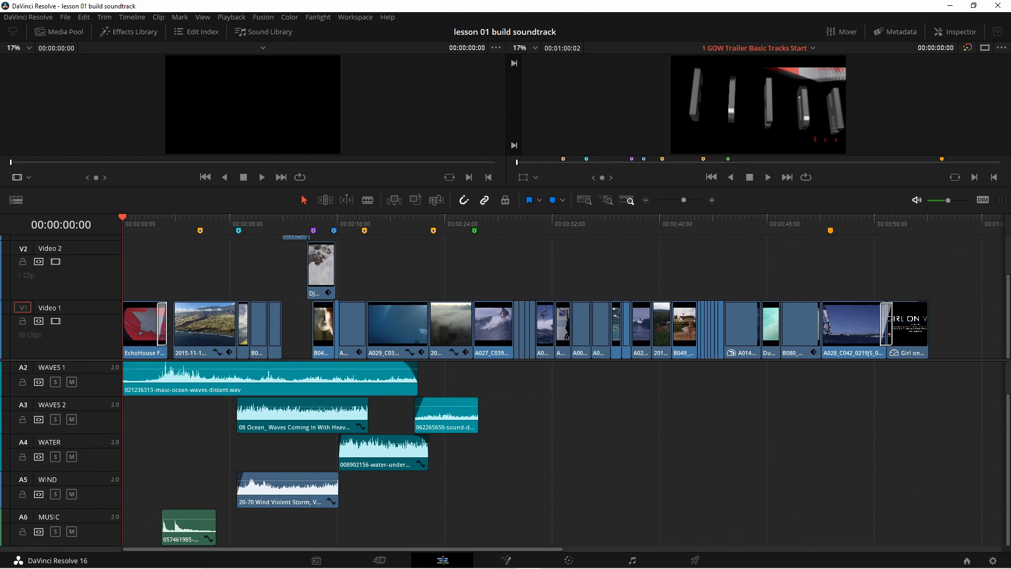
Show the Media Pool and Effects Library together on the Edit page to view their stacked layout, then hide both.
{"action": "left_click", "coordinate": [54, 32]}
{"action": "left_click", "coordinate": [119, 32]}
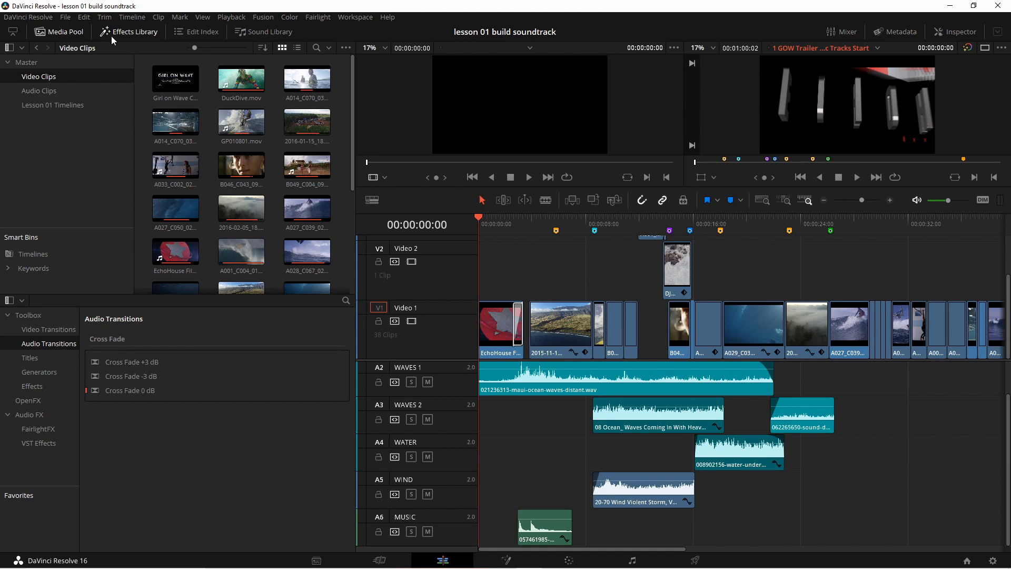
{"action": "left_click", "coordinate": [115, 30]}
{"action": "left_click", "coordinate": [65, 30]}
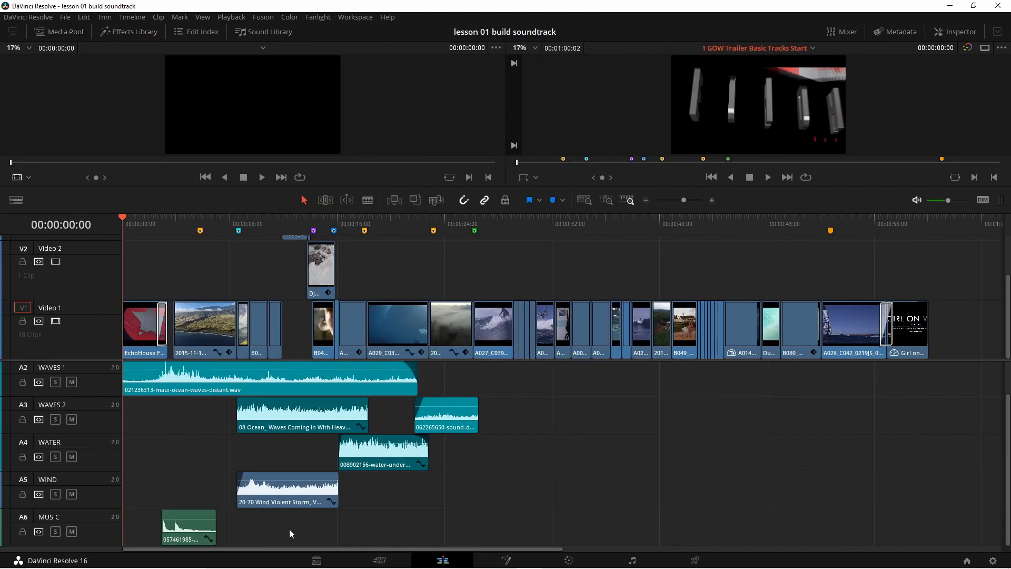
Examine the Audio Clips and Video Clips bins on the Fairlight page and compare them with the Edit page's Media Pool.
{"action": "left_click", "coordinate": [634, 561]}
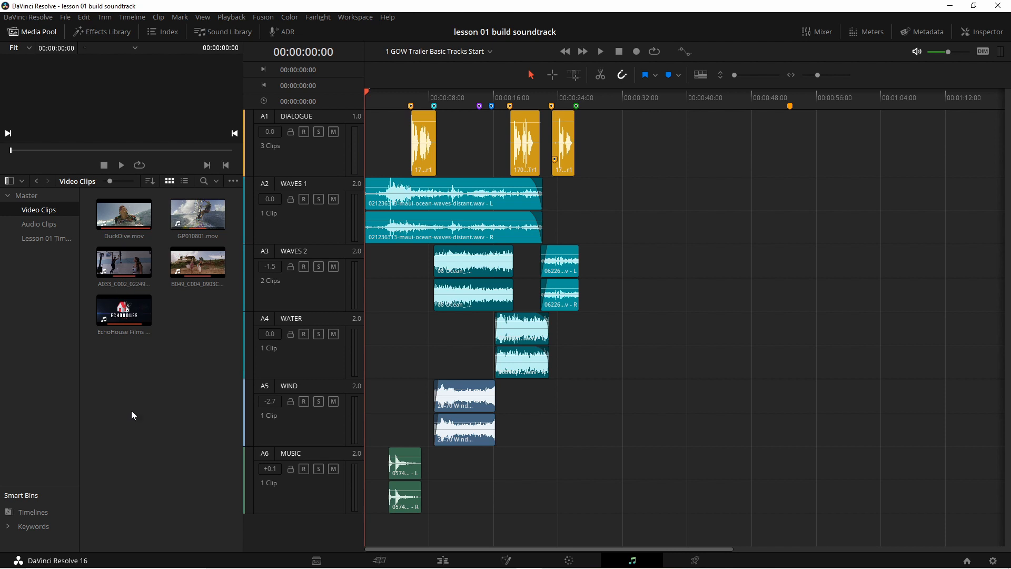
{"action": "left_click", "coordinate": [47, 229]}
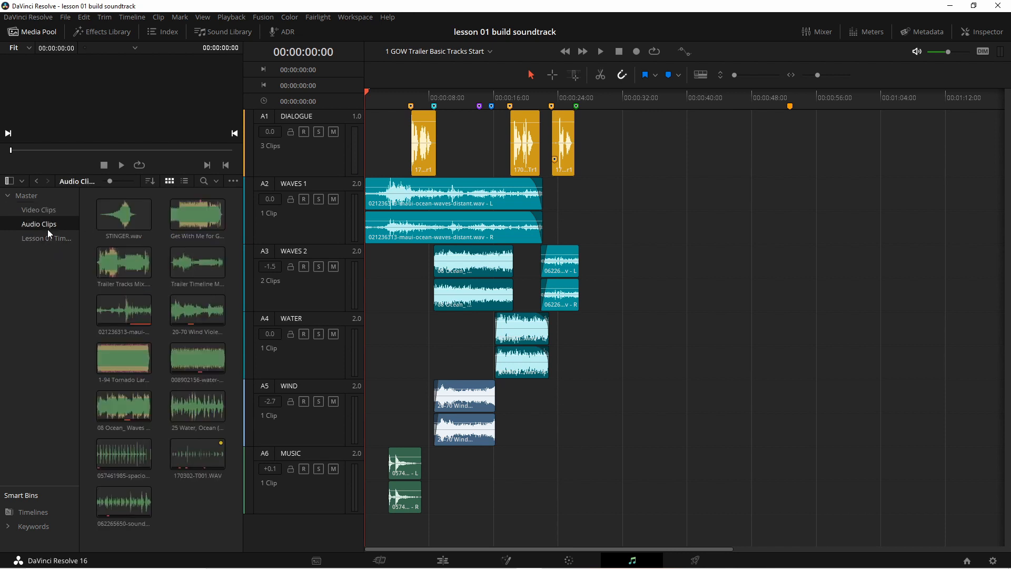
{"action": "left_click", "coordinate": [43, 213]}
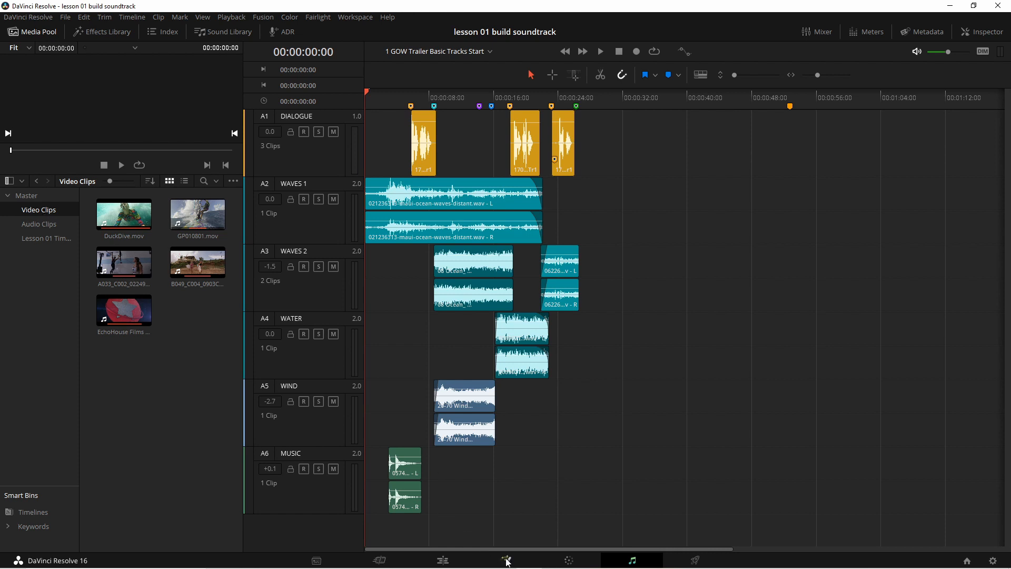
{"action": "left_click", "coordinate": [442, 560]}
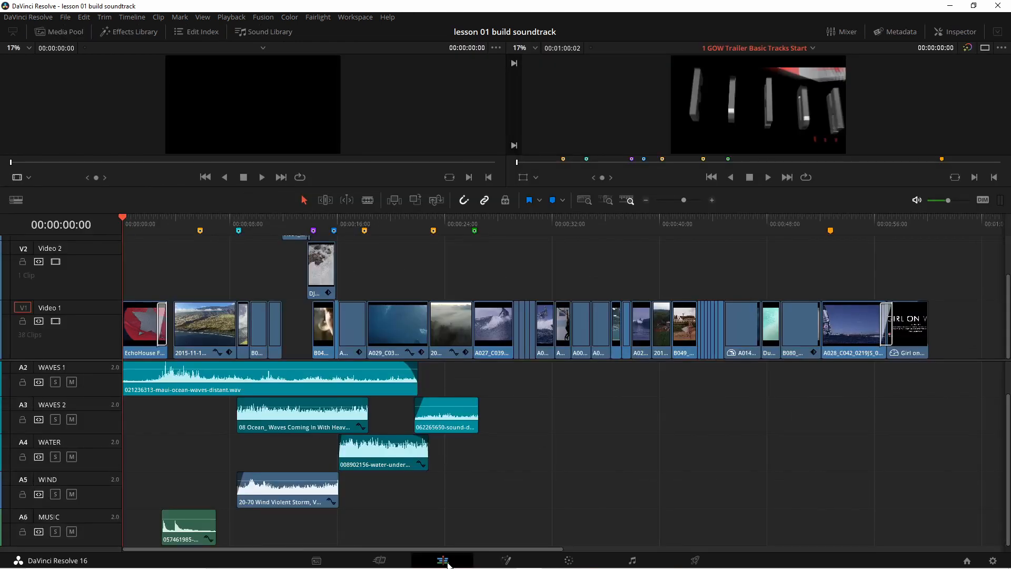
{"action": "left_click", "coordinate": [62, 32]}
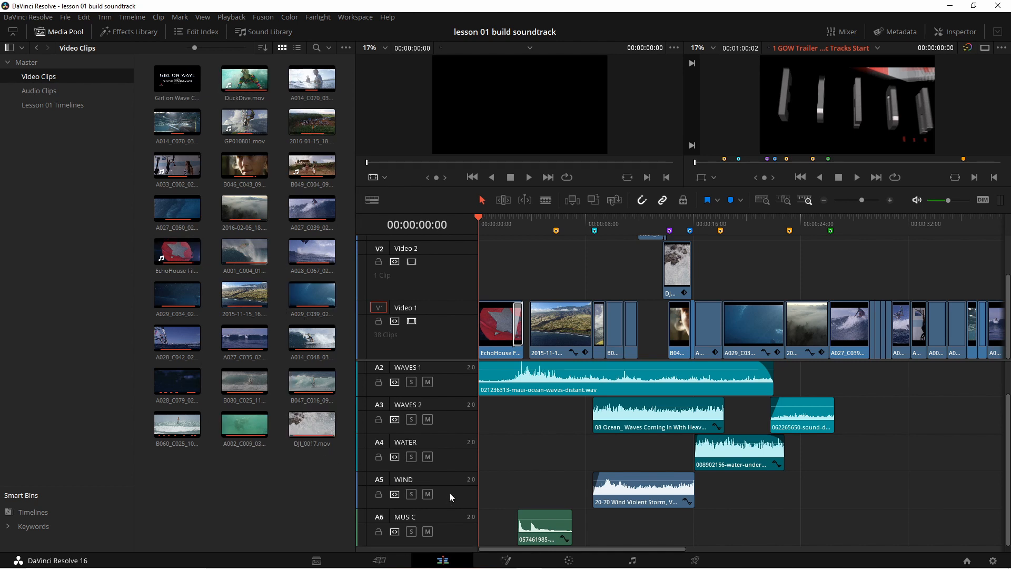
Return to the Fairlight page, hide its Media Pool, and show the Effects Library instead.
{"action": "left_click", "coordinate": [633, 563]}
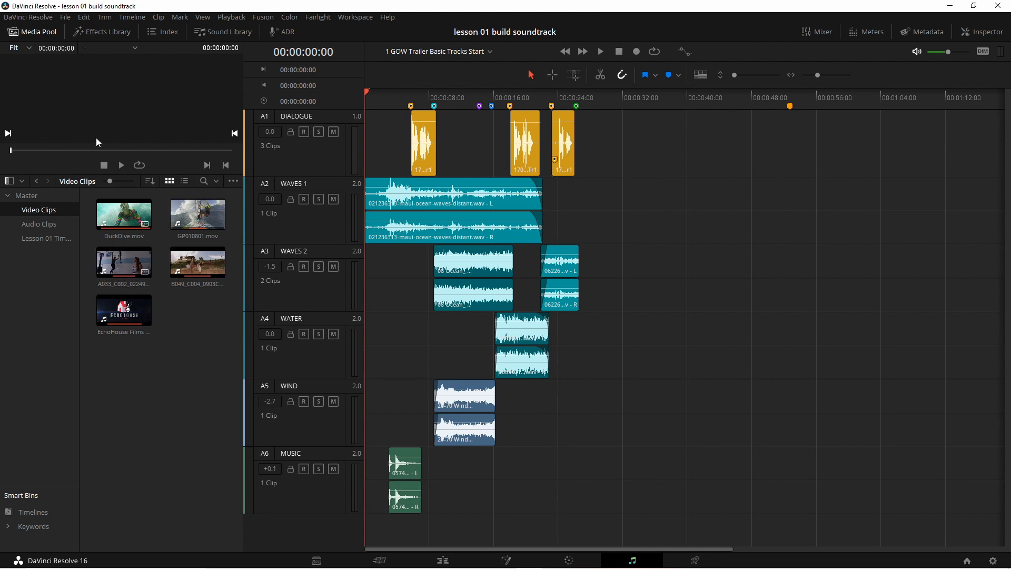
{"action": "left_click", "coordinate": [105, 312]}
{"action": "left_click", "coordinate": [42, 32]}
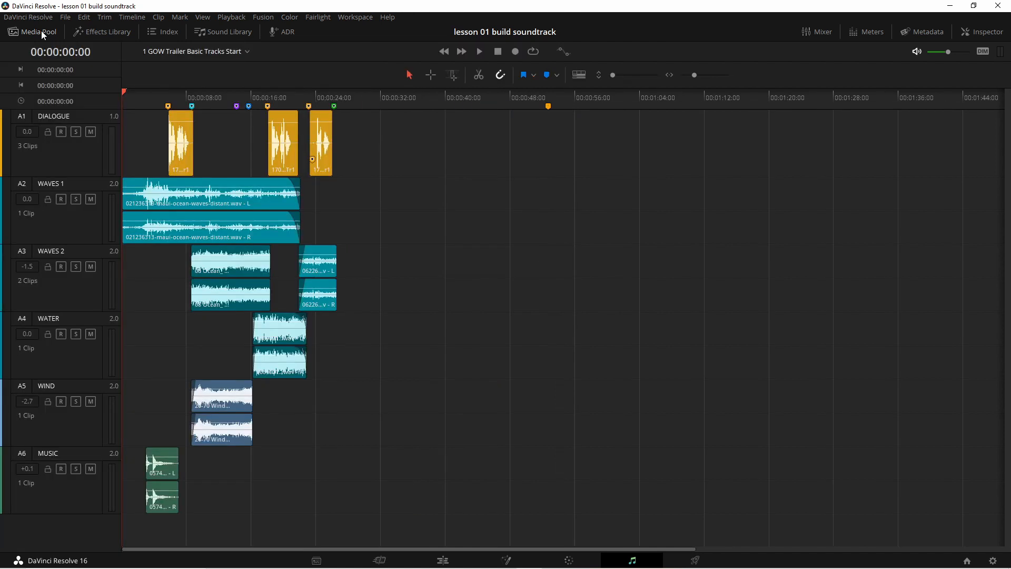
{"action": "left_click", "coordinate": [90, 31]}
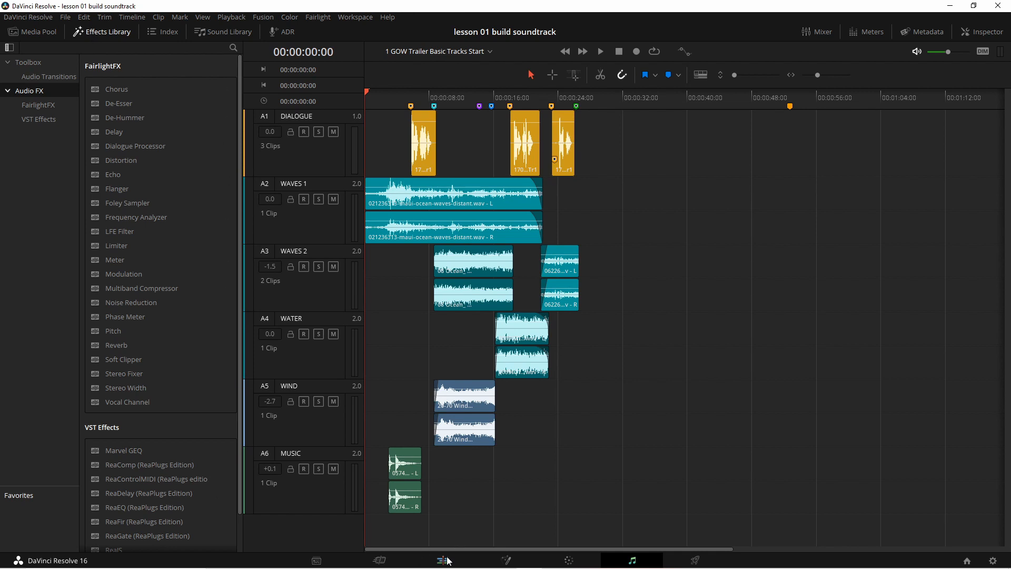
Show the Effects Library on the Edit page to look through its video categories, including Titles, and hide it again.
{"action": "left_click", "coordinate": [444, 560]}
{"action": "left_click", "coordinate": [65, 32]}
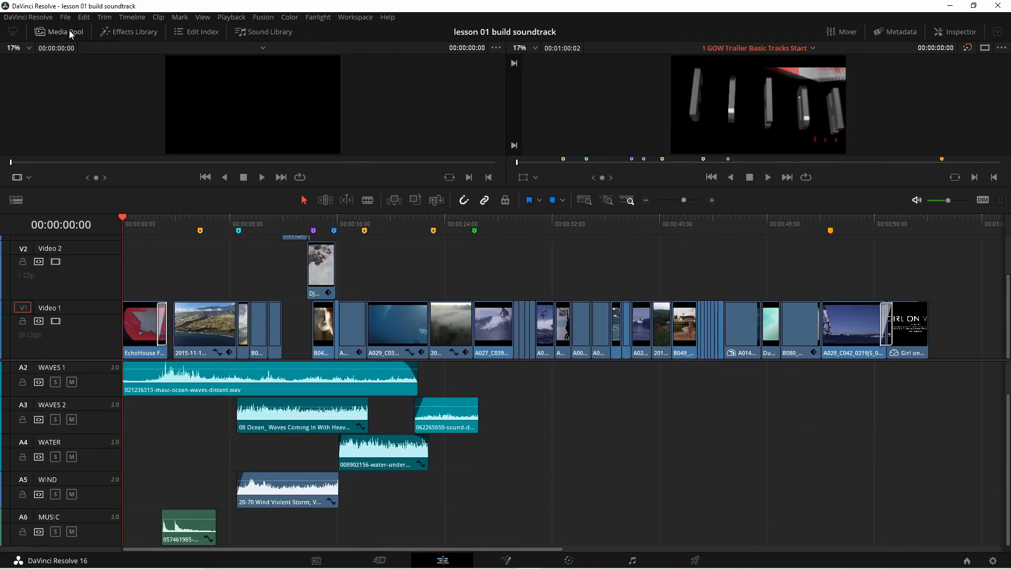
{"action": "left_click", "coordinate": [118, 30]}
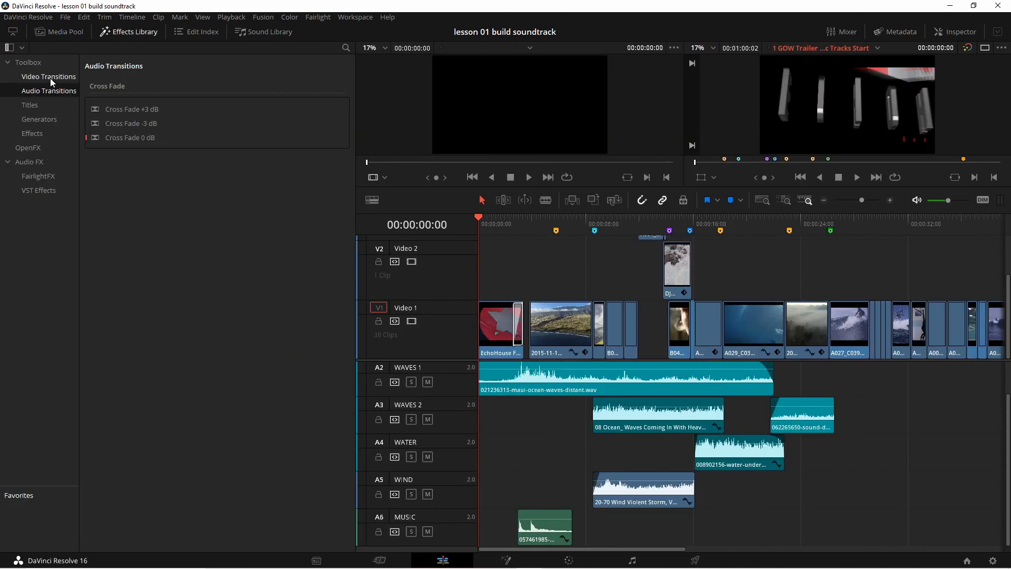
{"action": "left_click", "coordinate": [40, 103]}
{"action": "left_click", "coordinate": [115, 33]}
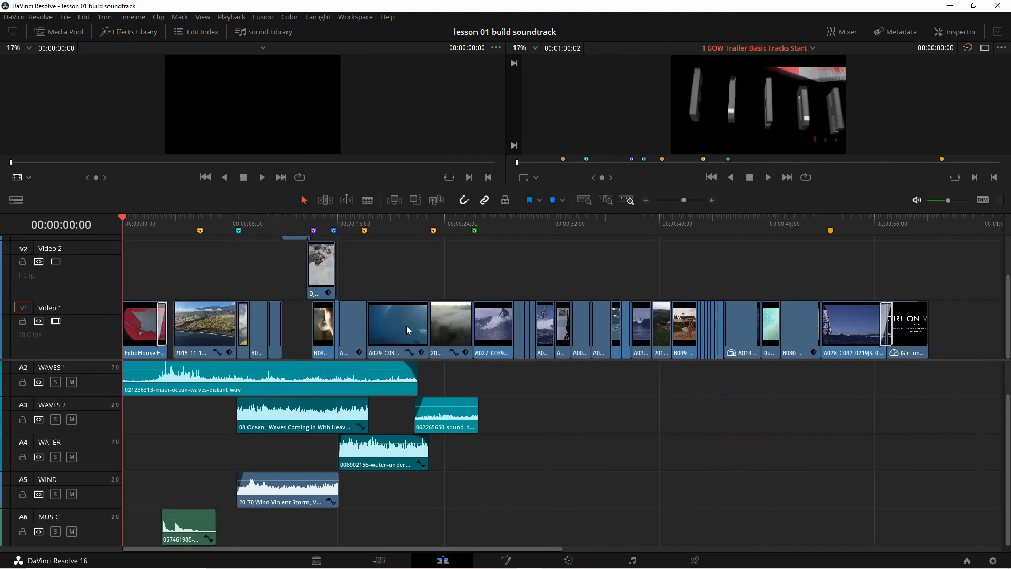
Return to the Fairlight page, examine the FairlightFX and VST Effects lists, and hide the Effects Library.
{"action": "left_click", "coordinate": [633, 560]}
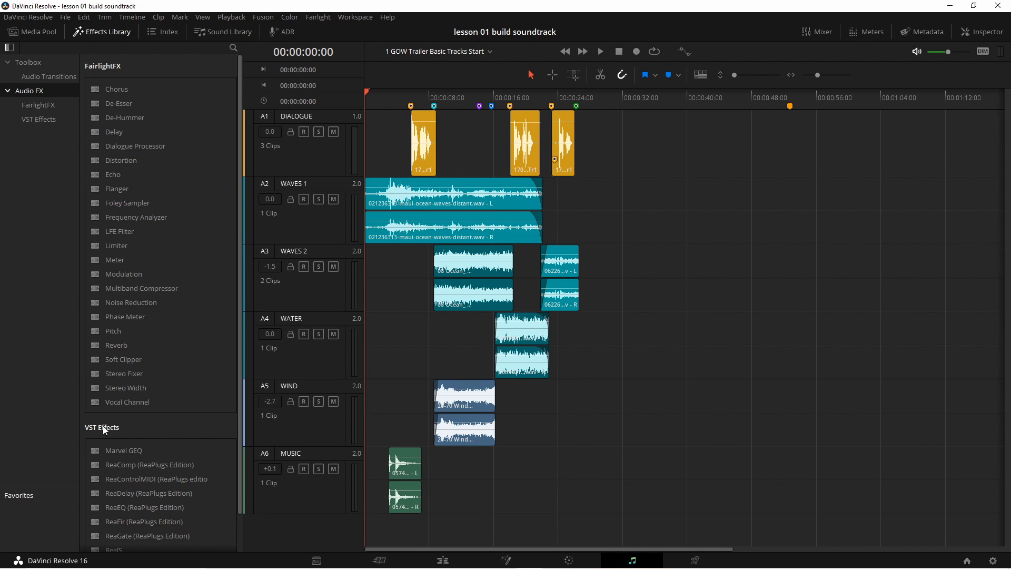
{"action": "left_click_drag", "start_coordinate": [241, 415], "coordinate": [241, 335]}
{"action": "mouse_move", "coordinate": [112, 289]}
{"action": "left_mouse_down"}
{"action": "mouse_move", "coordinate": [525, 282]}
{"action": "mouse_move", "coordinate": [629, 314]}
{"action": "mouse_move", "coordinate": [151, 362]}
{"action": "mouse_move", "coordinate": [90, 296]}
{"action": "mouse_move", "coordinate": [95, 284]}
{"action": "left_mouse_up"}
{"action": "left_click", "coordinate": [101, 35]}
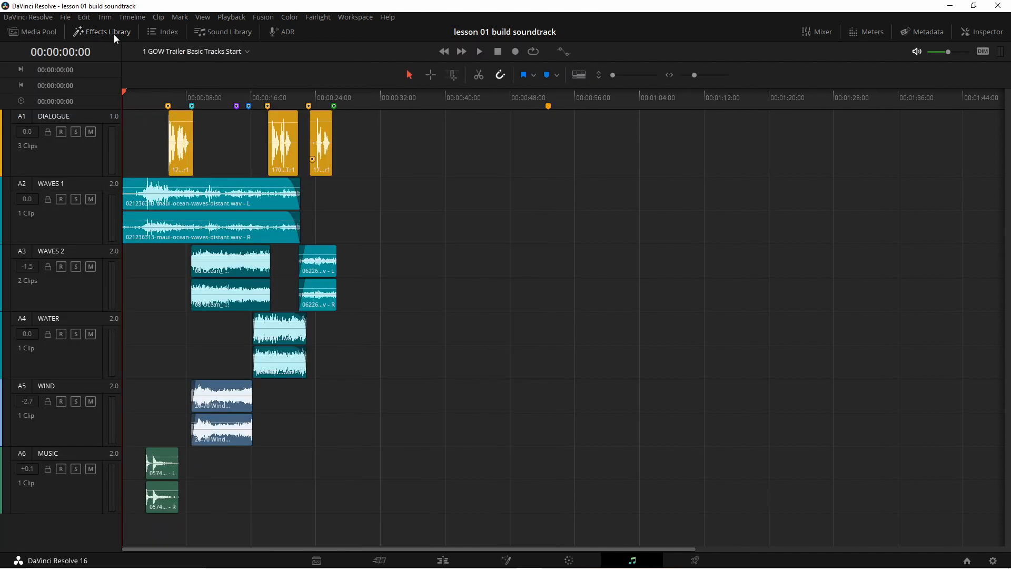
Show the Index with its Tracks list and widen the panel until the Group column fits.
{"action": "left_click", "coordinate": [156, 34]}
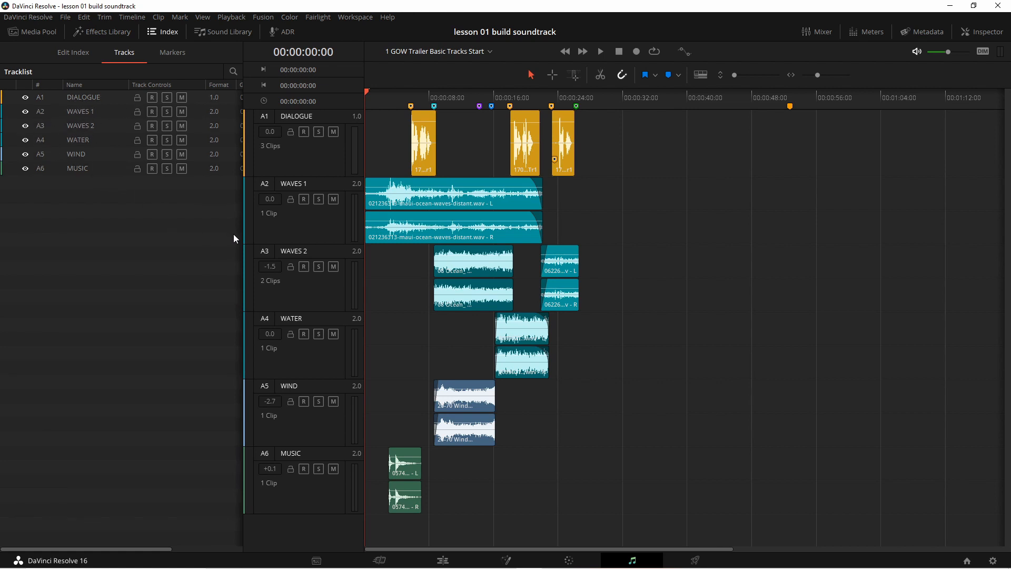
{"action": "left_click_drag", "start_coordinate": [244, 237], "coordinate": [302, 233]}
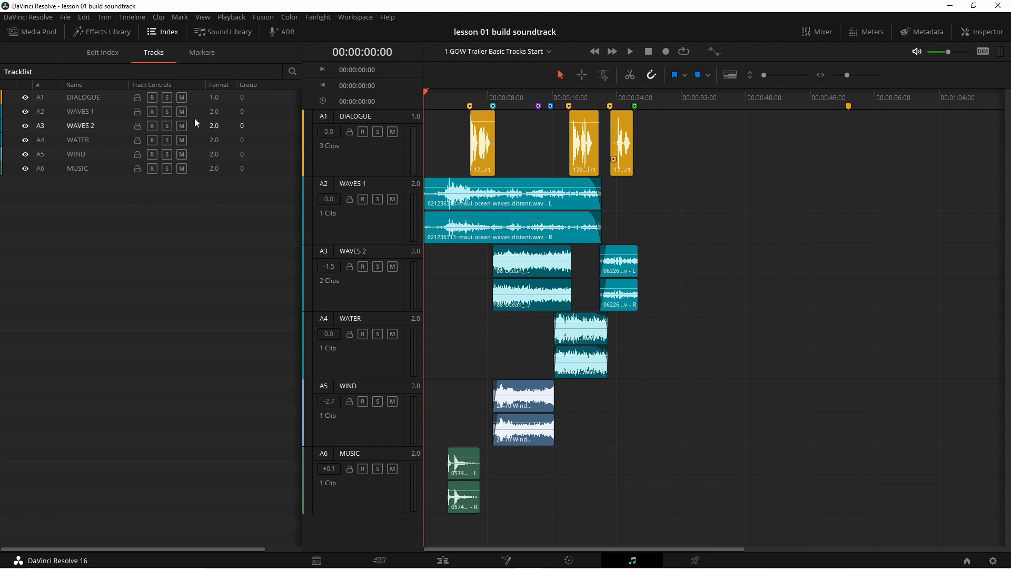
View the Sound Library and the ADR panel one after the other, ending with both hidden.
{"action": "left_click", "coordinate": [210, 32]}
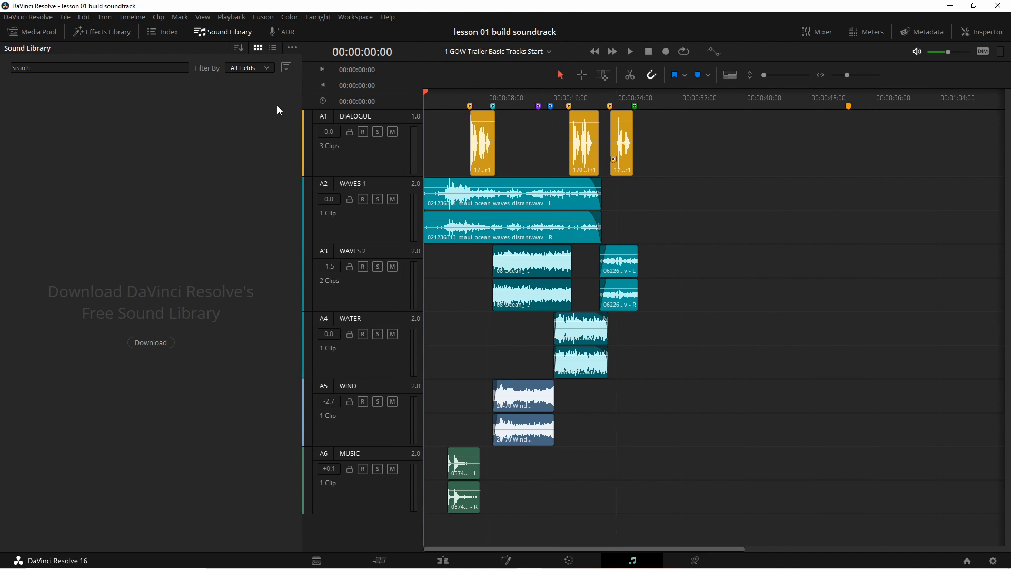
{"action": "left_click", "coordinate": [287, 32]}
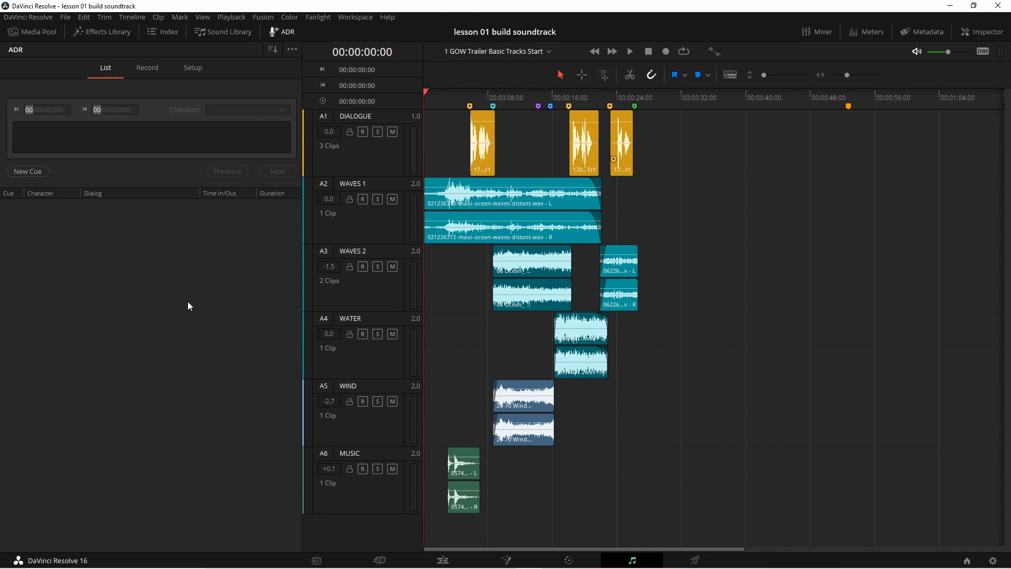
{"action": "left_click", "coordinate": [279, 30]}
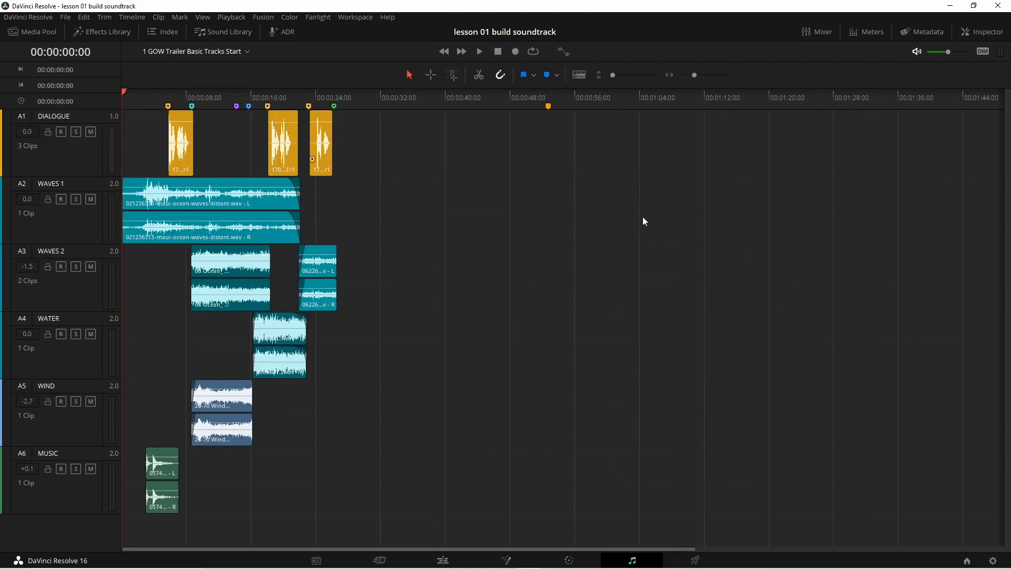
Show the Mixer and play the timeline for a few seconds to watch the track and Main 1 levels.
{"action": "left_click", "coordinate": [816, 33]}
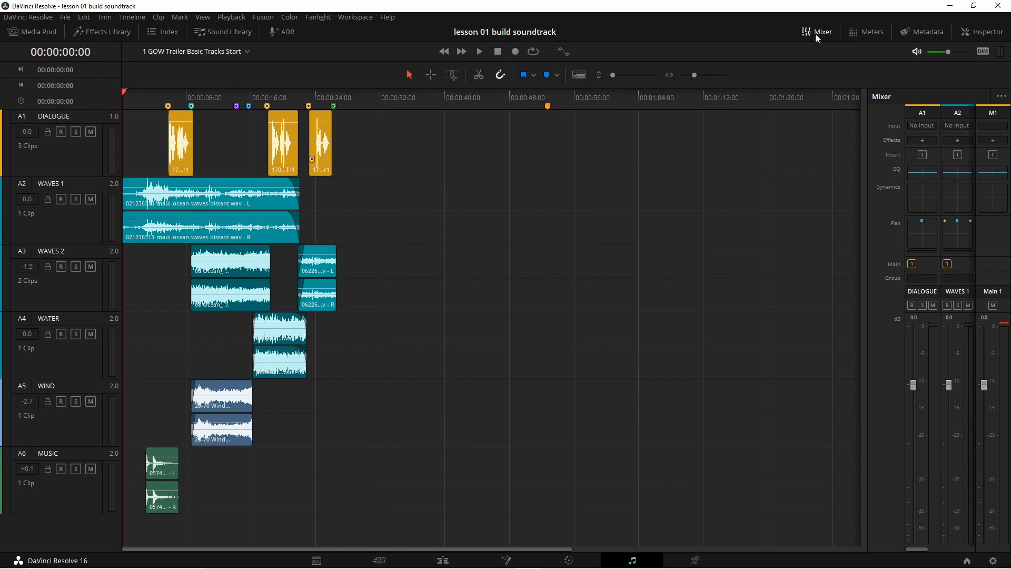
{"action": "key", "text": "space"}
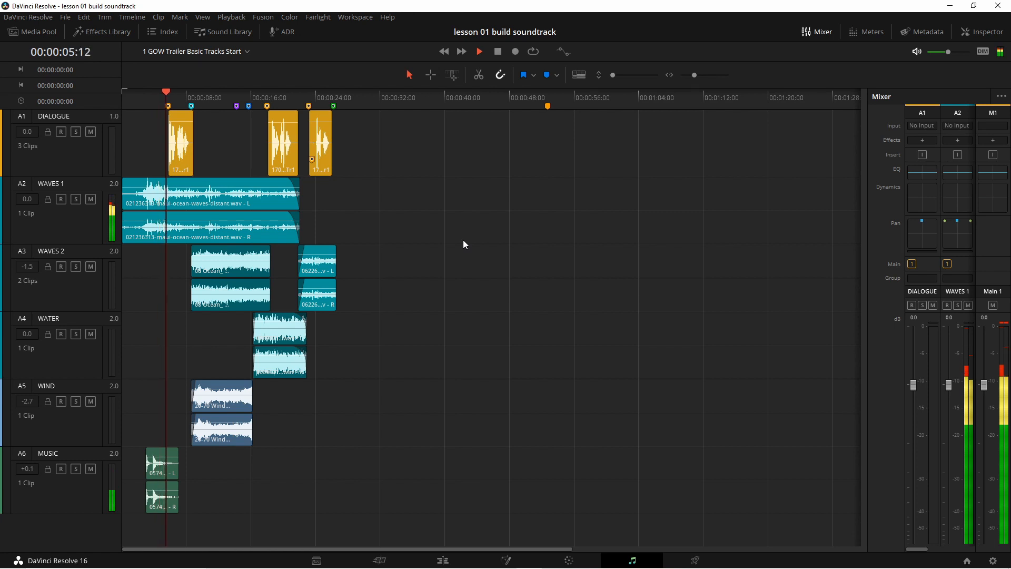
{"action": "key", "text": "space"}
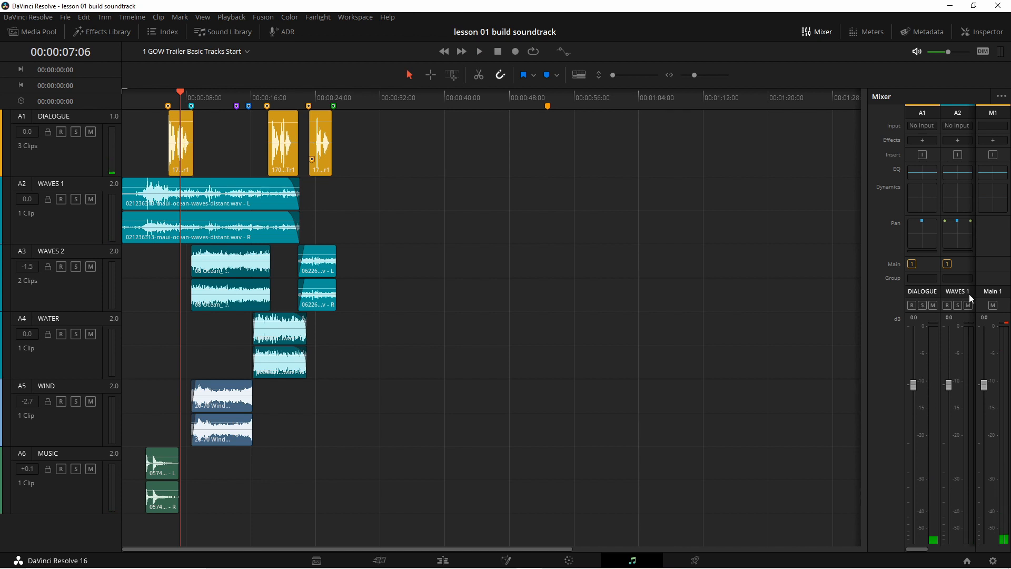
Widen the Mixer to fit the strips of all six tracks plus Main 1, and play the timeline to compare their levels.
{"action": "left_click_drag", "start_coordinate": [868, 397], "coordinate": [648, 393]}
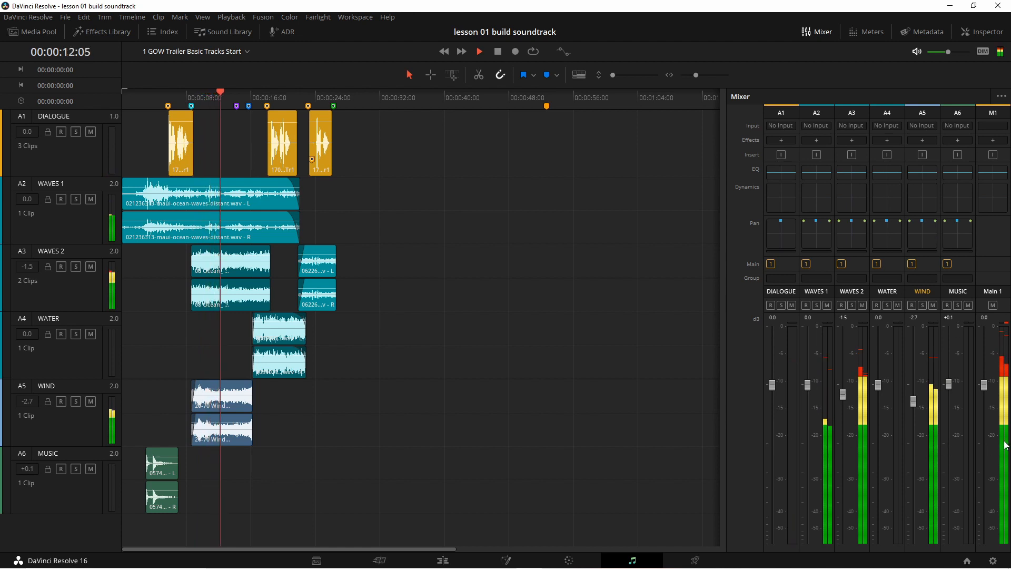
{"action": "key", "text": "space"}
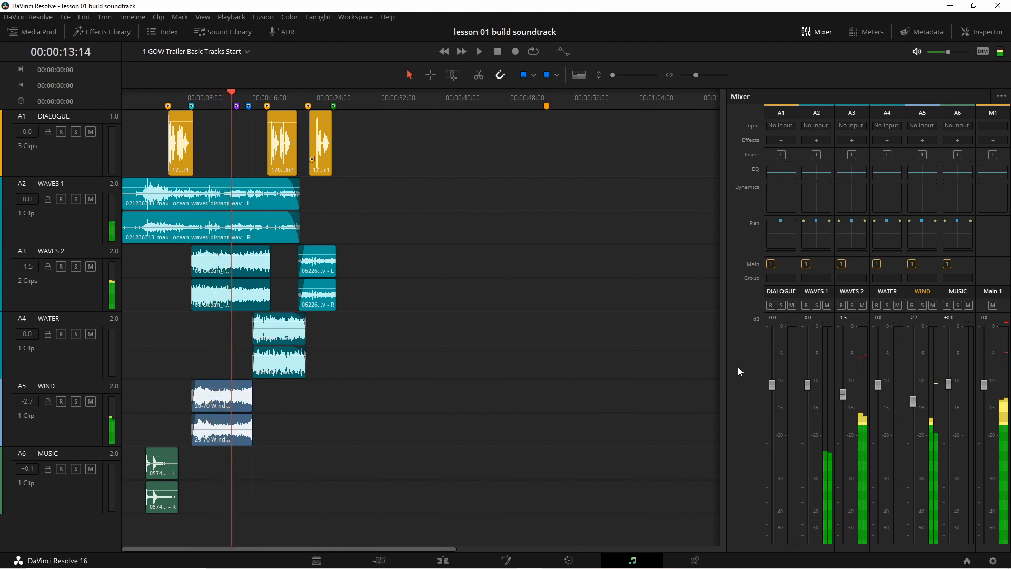
{"action": "mouse_move", "coordinate": [727, 369]}
{"action": "left_mouse_down"}
{"action": "mouse_move", "coordinate": [866, 368]}
{"action": "mouse_move", "coordinate": [727, 369]}
{"action": "left_mouse_up"}
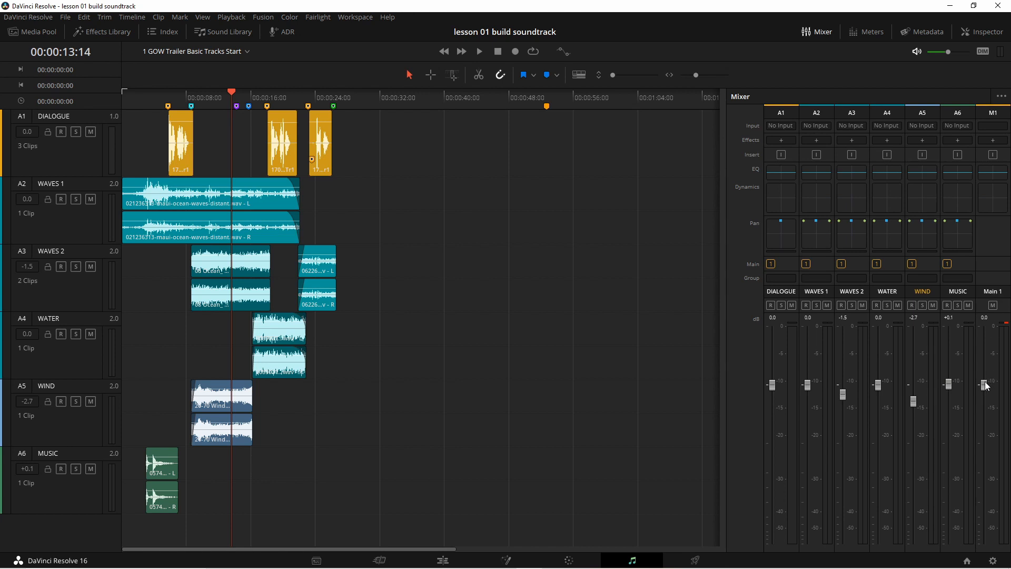
Raise the Main 1 fader in the Mixer to +2.5 dB.
{"action": "left_click_drag", "start_coordinate": [987, 387], "coordinate": [984, 375]}
{"action": "left_click_drag", "start_coordinate": [984, 374], "coordinate": [984, 372]}
In the DIALOGUE track's equalizer, nudge Band 4 to a gain of -0.2 at 784 Hz and close the window.
{"action": "double_click", "coordinate": [782, 172]}
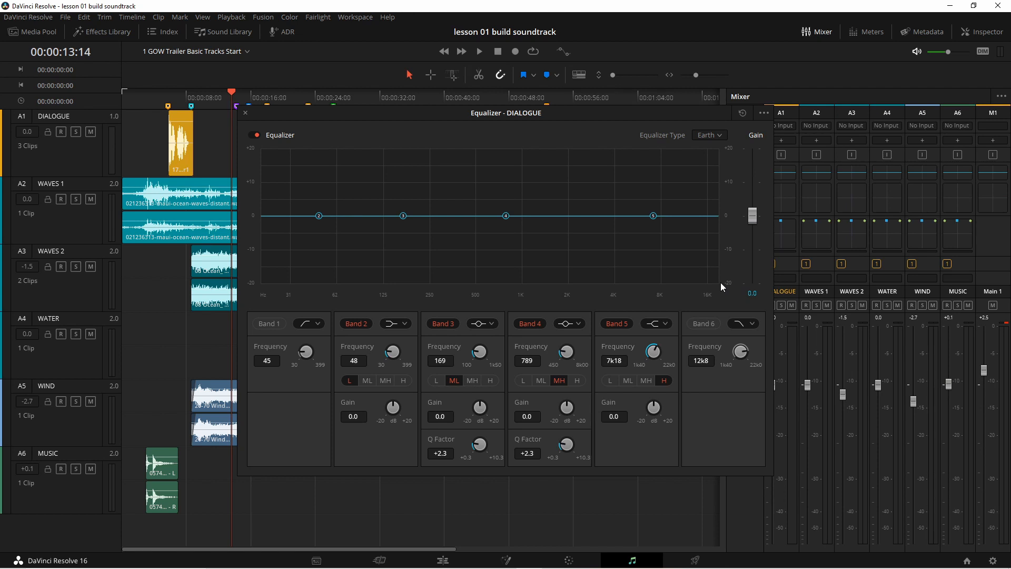
{"action": "mouse_move", "coordinate": [507, 219]}
{"action": "left_mouse_down"}
{"action": "mouse_move", "coordinate": [506, 182]}
{"action": "mouse_move", "coordinate": [509, 245]}
{"action": "mouse_move", "coordinate": [508, 221]}
{"action": "left_mouse_up"}
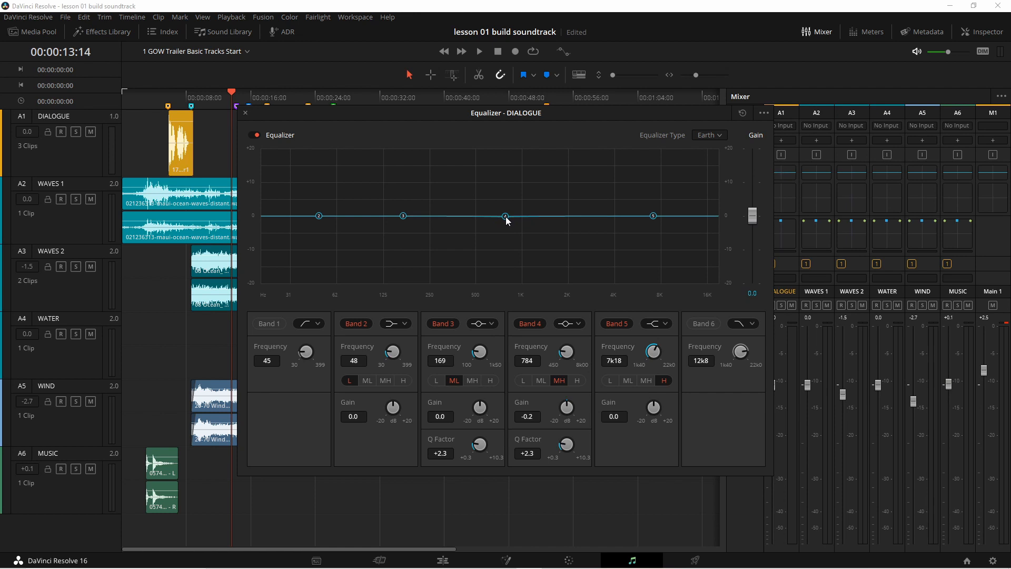
{"action": "left_click", "coordinate": [245, 113]}
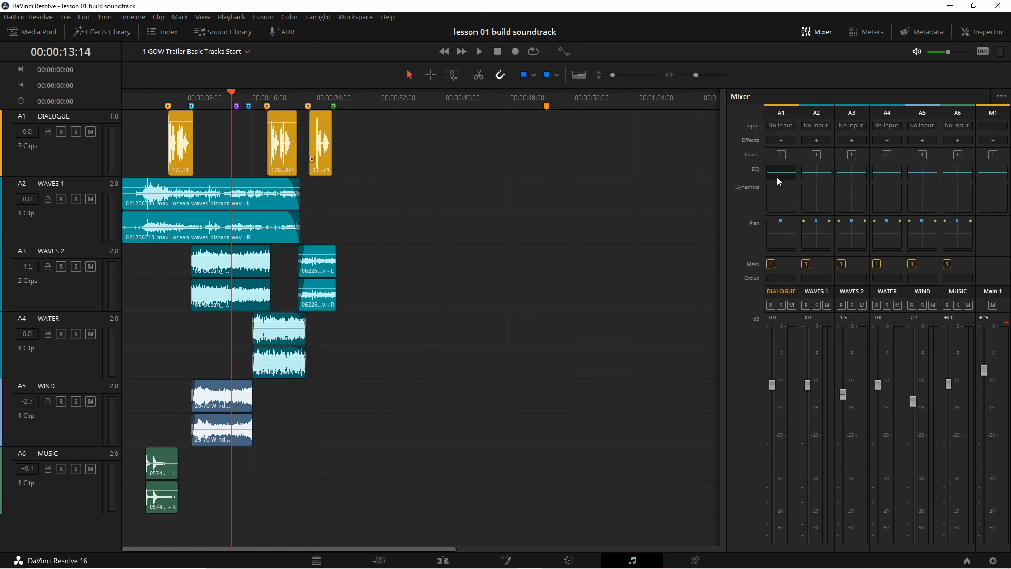
View the DIALOGUE track's Dynamics controls, then close them and hide the Mixer.
{"action": "double_click", "coordinate": [781, 203]}
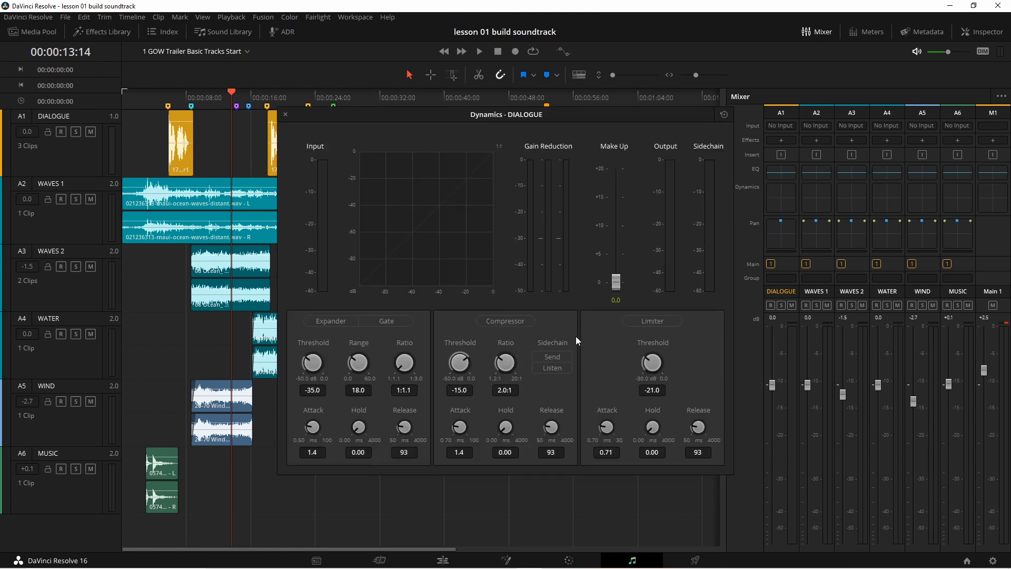
{"action": "left_click", "coordinate": [286, 115]}
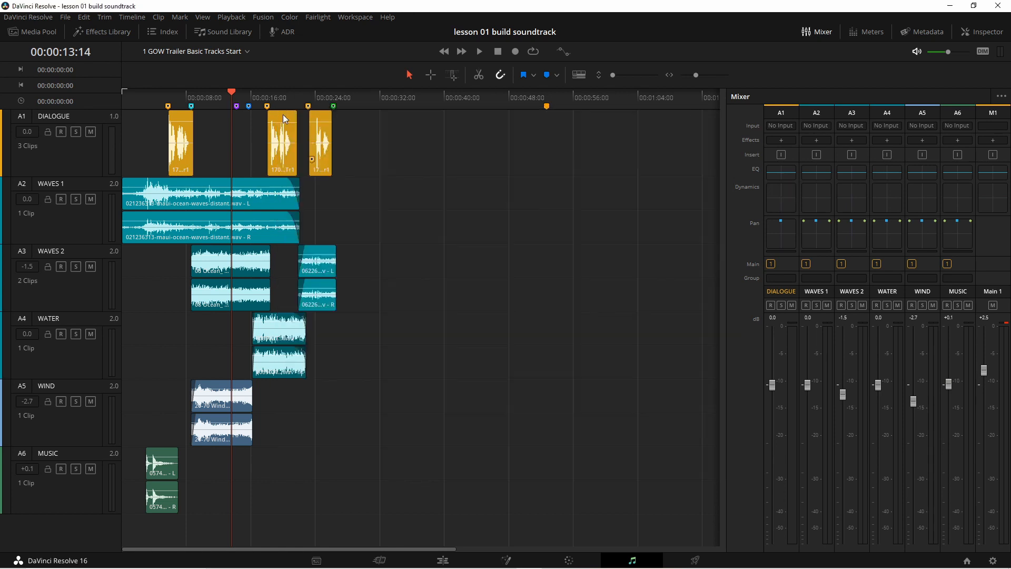
{"action": "left_click", "coordinate": [807, 33]}
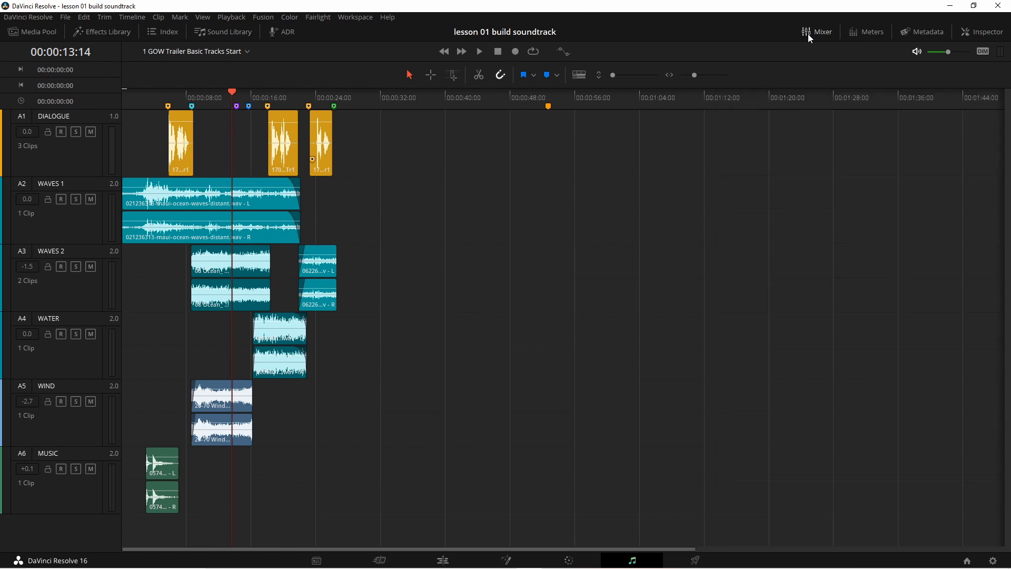
Show the Meters and play the timeline, including from 00:00:10:20, to watch the track, control room and loudness meters.
{"action": "left_click", "coordinate": [868, 35]}
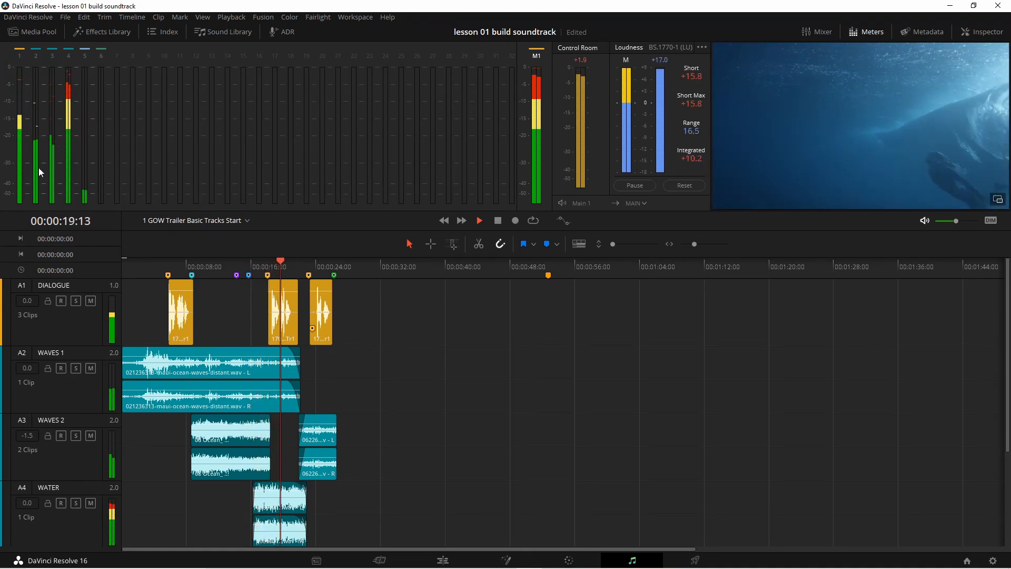
{"action": "key", "text": "space"}
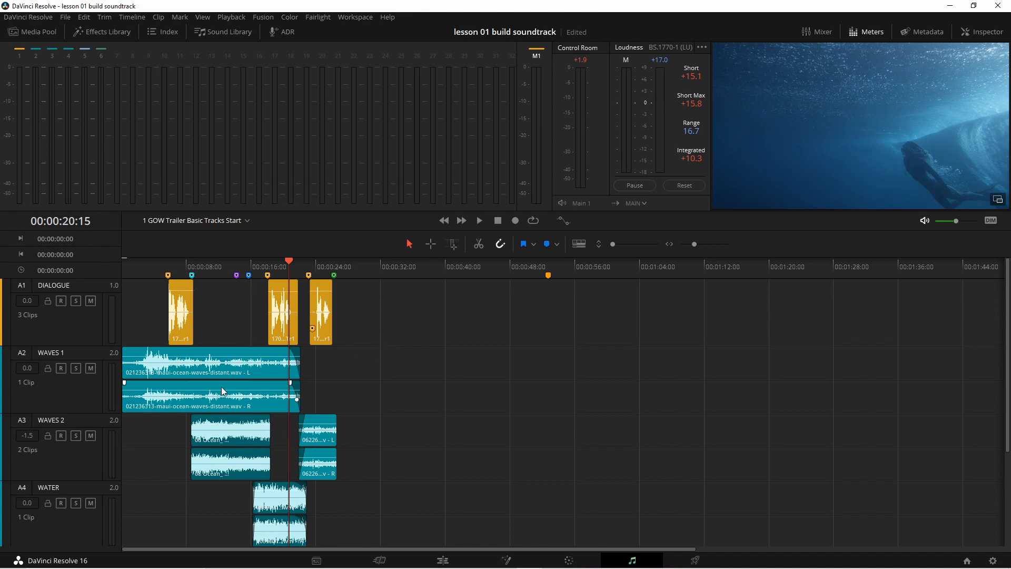
{"action": "left_click", "coordinate": [210, 267]}
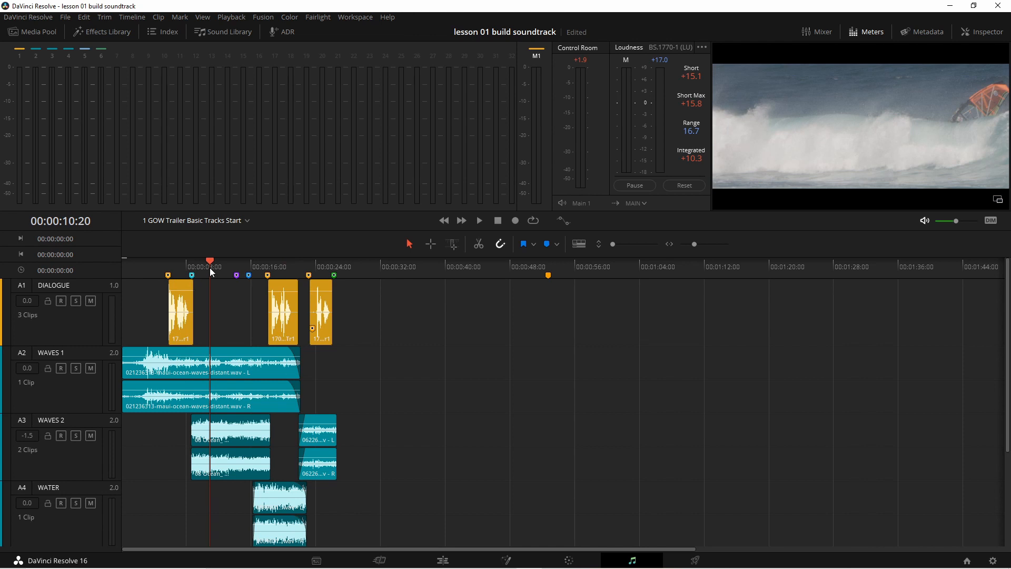
{"action": "key", "text": "space"}
{"action": "key", "text": "space"}
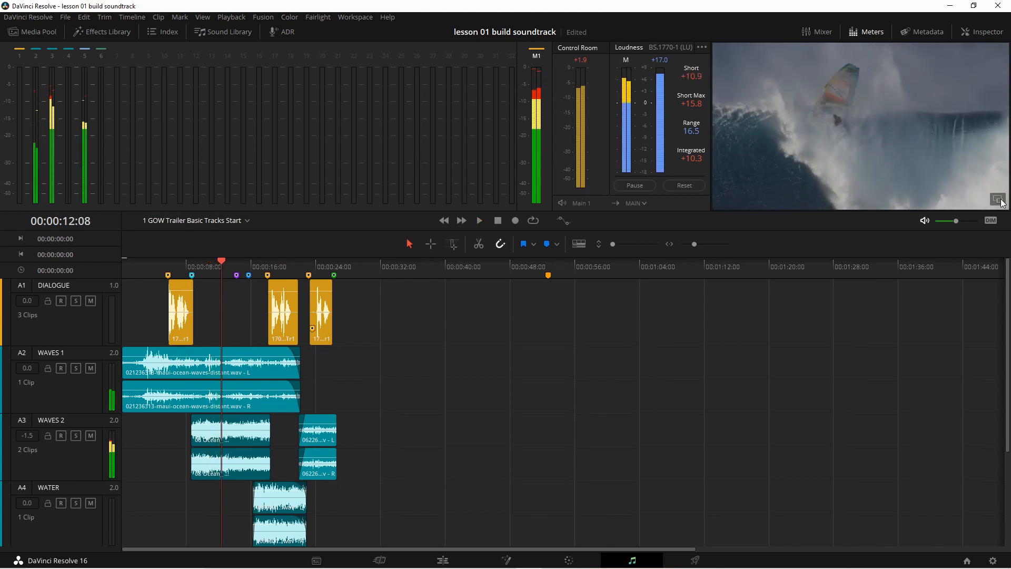
Try out the viewer as a floating window moved over the timeline, and dock it back beside the meters.
{"action": "left_click", "coordinate": [997, 200]}
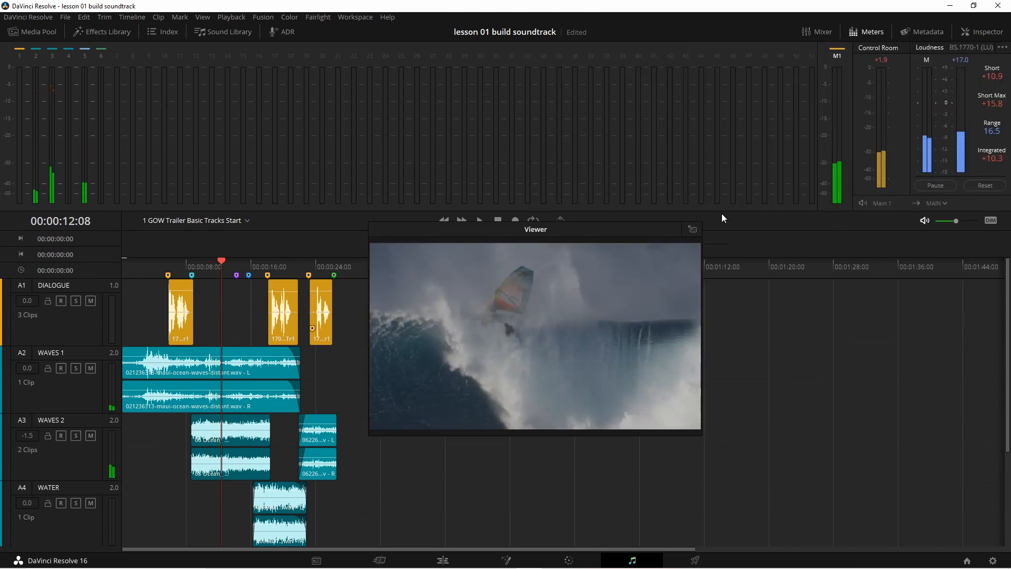
{"action": "left_click_drag", "start_coordinate": [622, 226], "coordinate": [688, 214]}
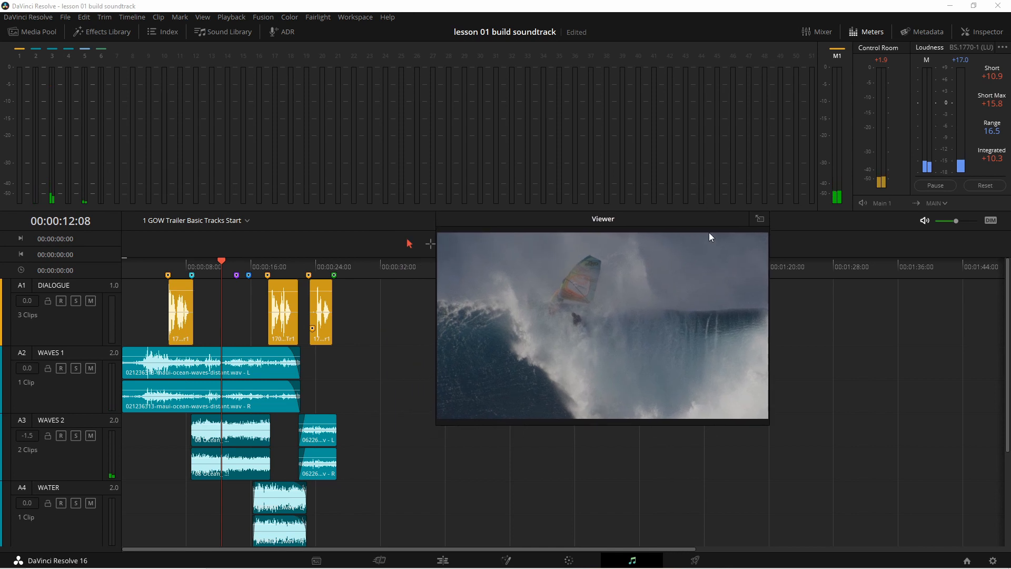
{"action": "left_click", "coordinate": [760, 219]}
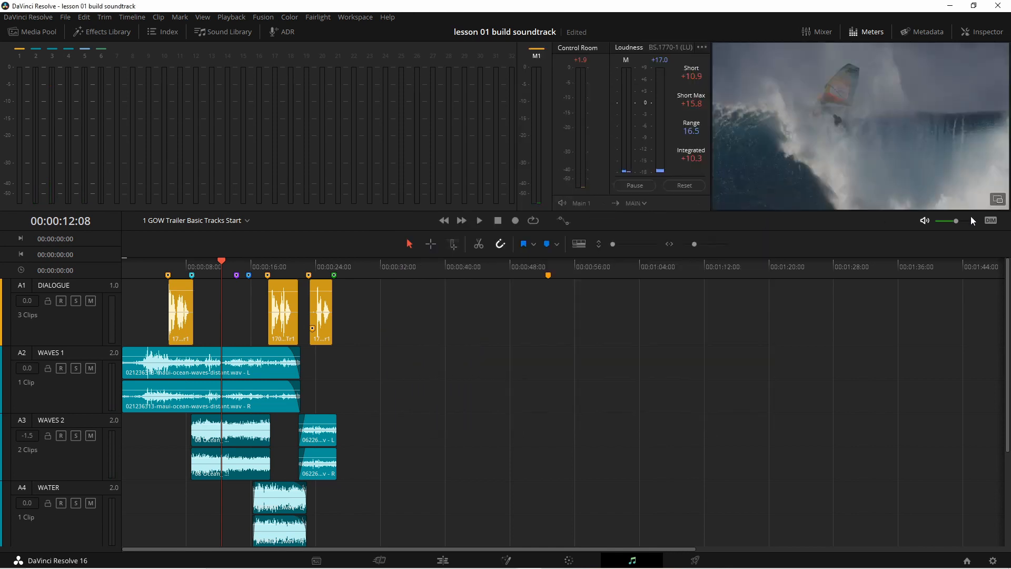
{"action": "left_click", "coordinate": [998, 199]}
{"action": "left_click_drag", "start_coordinate": [691, 227], "coordinate": [669, 204]}
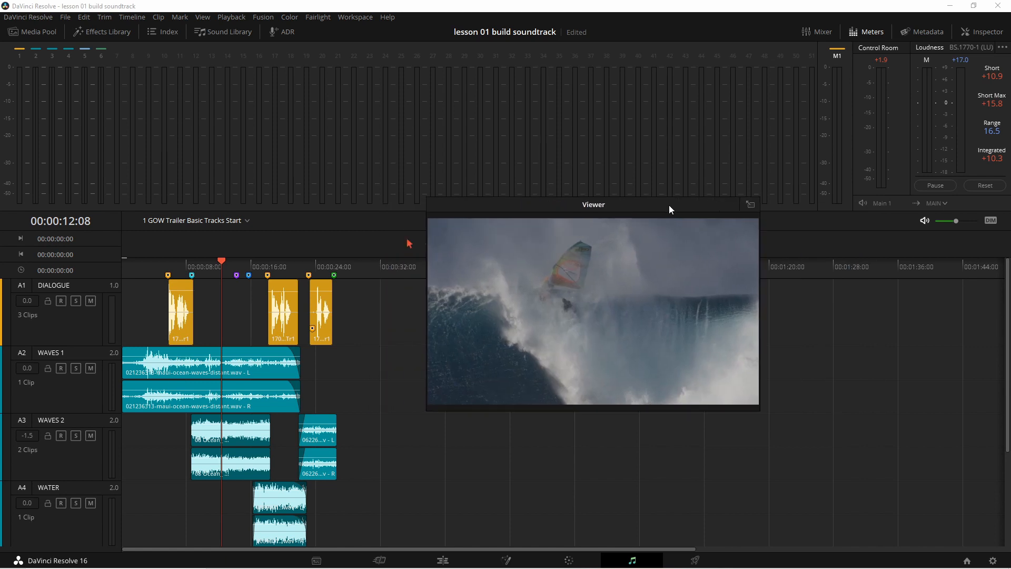
{"action": "left_click", "coordinate": [750, 206]}
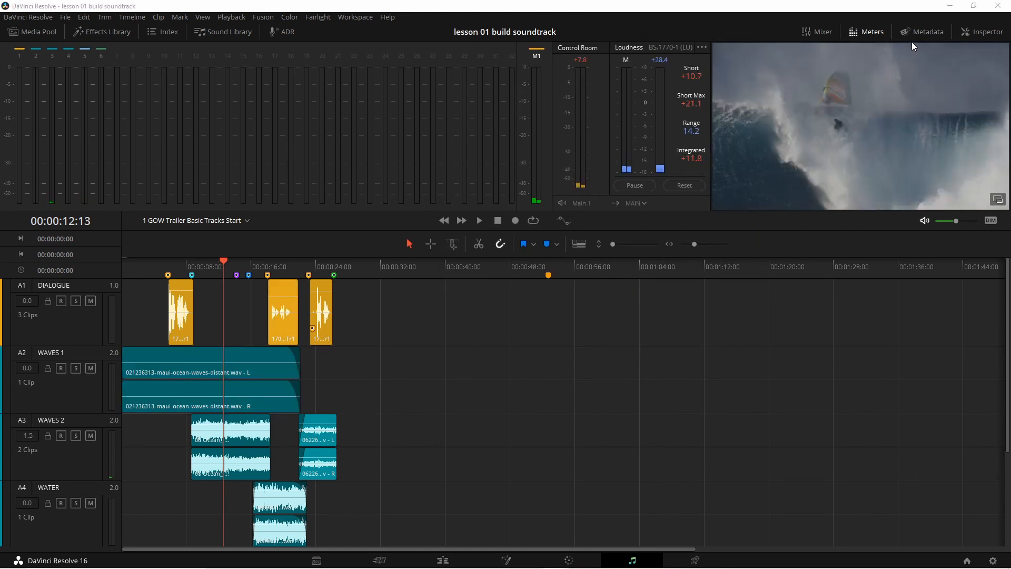
Show the Metadata of the ocean waves clip on the WAVES 1 track.
{"action": "left_click", "coordinate": [918, 34]}
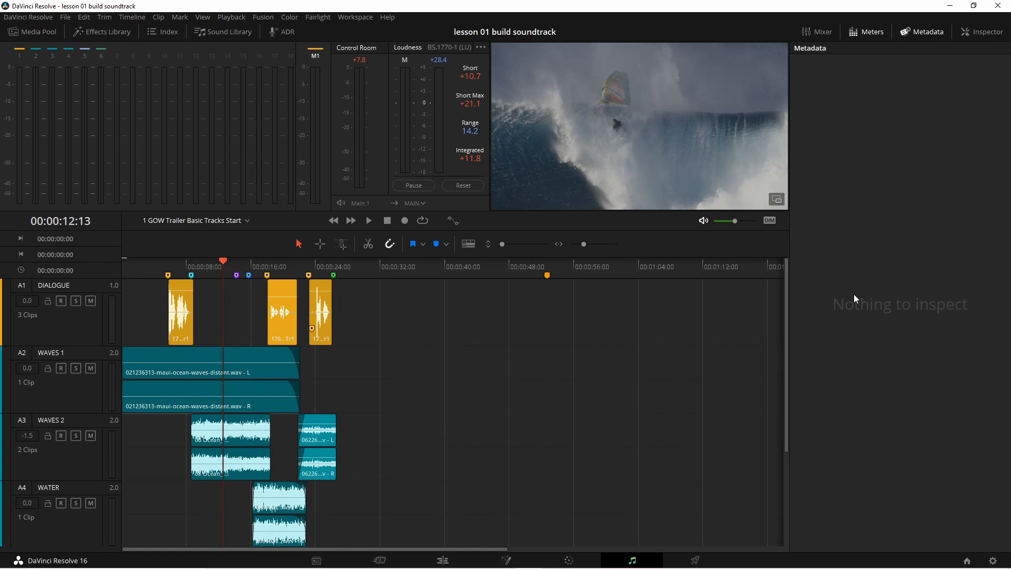
{"action": "left_click", "coordinate": [244, 370]}
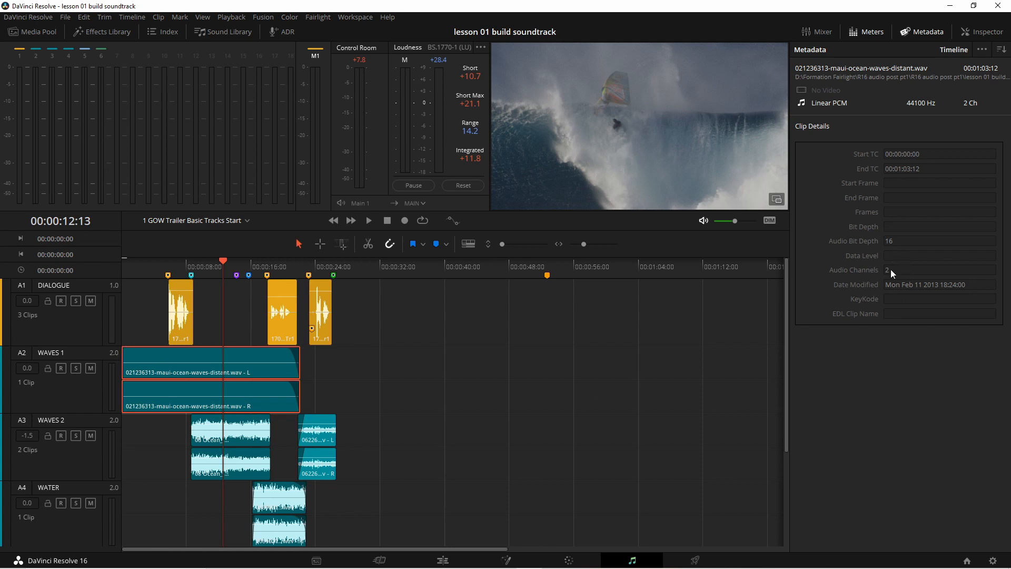
Look through the types the WAVES 1 track could be changed to, including Mono, 7.1 and Adaptive, without changing it.
{"action": "right_click", "coordinate": [95, 353]}
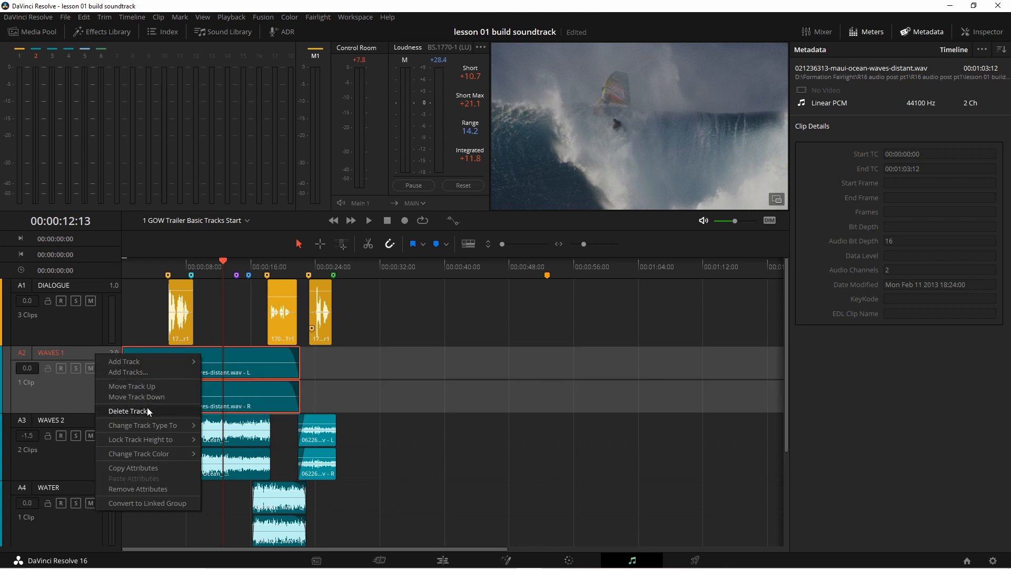
{"action": "mouse_move", "coordinate": [156, 424]}
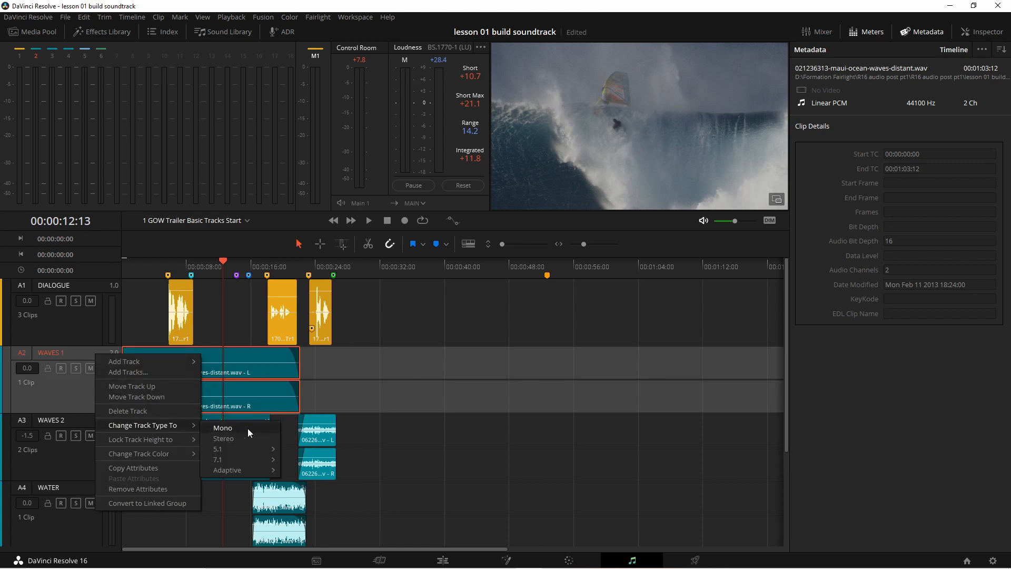
{"action": "mouse_move", "coordinate": [228, 457]}
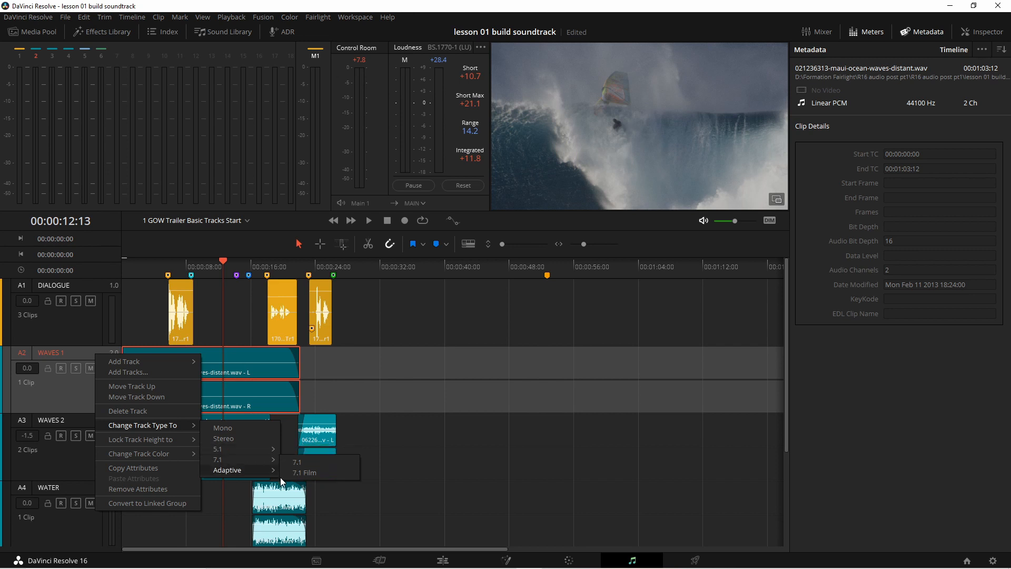
{"action": "left_click", "coordinate": [483, 459]}
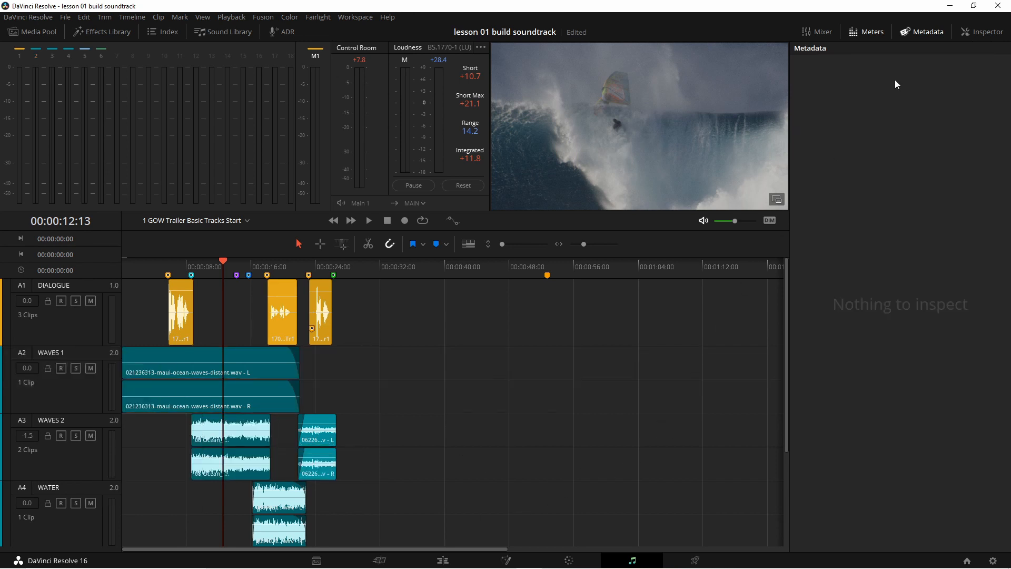
Recheck the ocean waves clip's Metadata and hide it, and show the Inspector for the second DIALOGUE clip.
{"action": "left_click", "coordinate": [206, 388]}
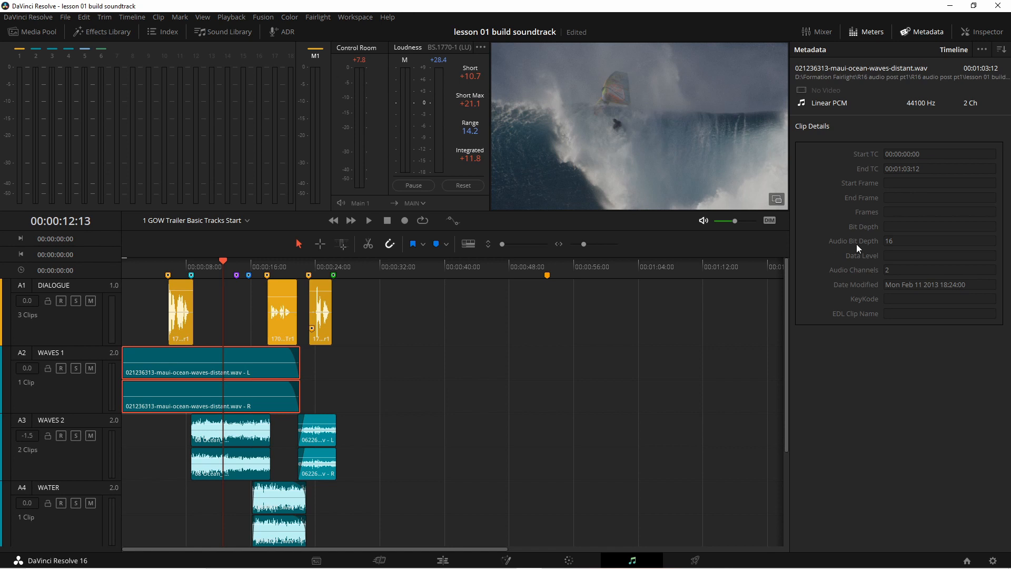
{"action": "left_click", "coordinate": [922, 33]}
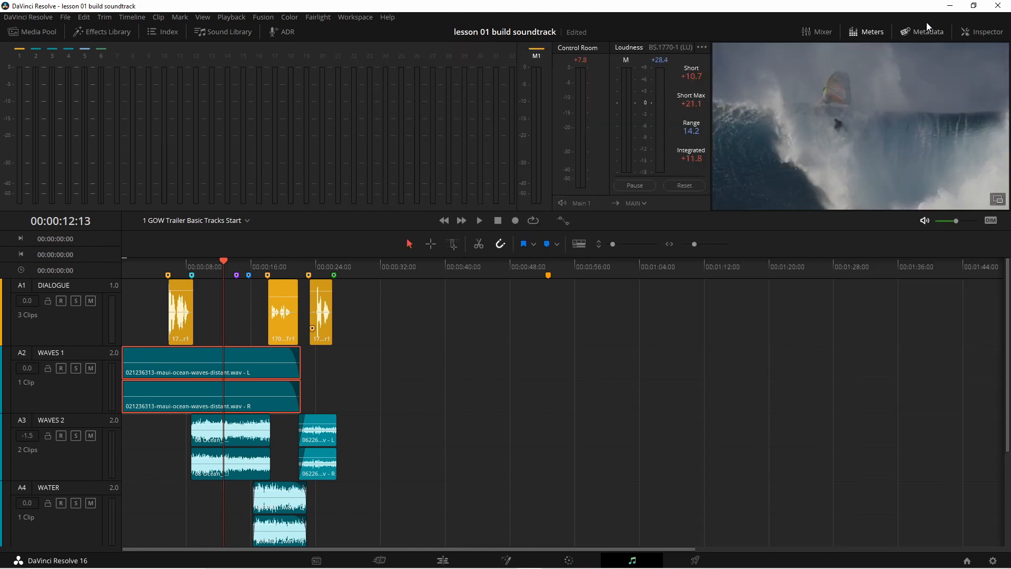
{"action": "left_click", "coordinate": [980, 31]}
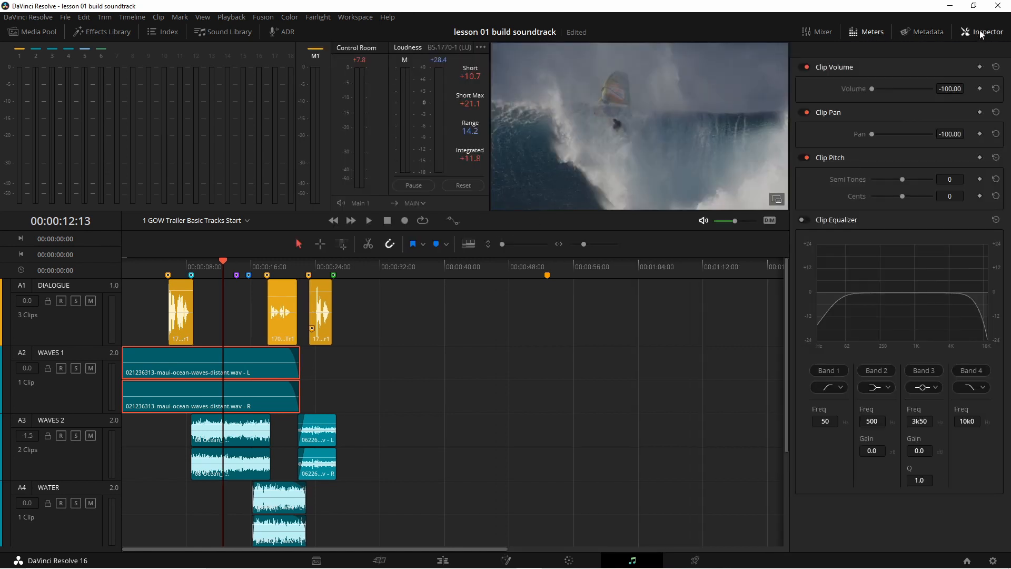
{"action": "left_click", "coordinate": [603, 402]}
{"action": "left_click", "coordinate": [285, 316]}
Play the second DIALOGUE clip several times from around 00:00:18:08 to hear its centred sound.
{"action": "left_click", "coordinate": [280, 265]}
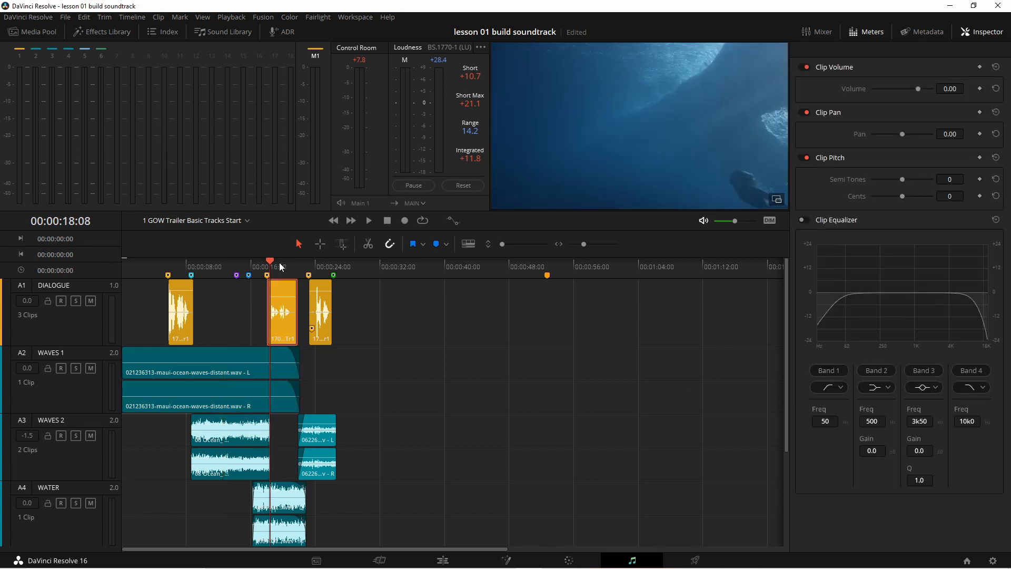
{"action": "key", "text": "space"}
{"action": "key", "text": "space"}
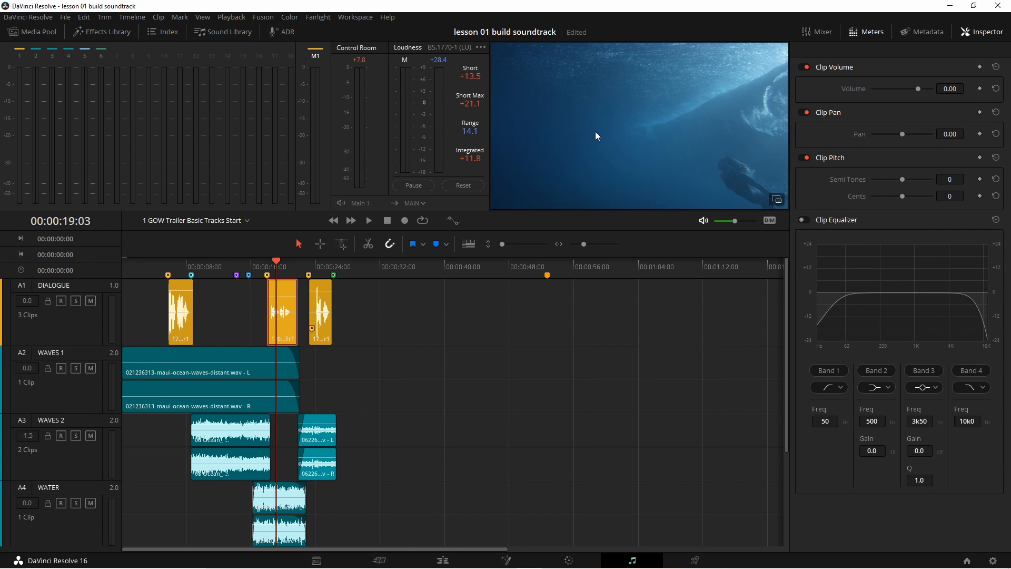
{"action": "key", "text": "space"}
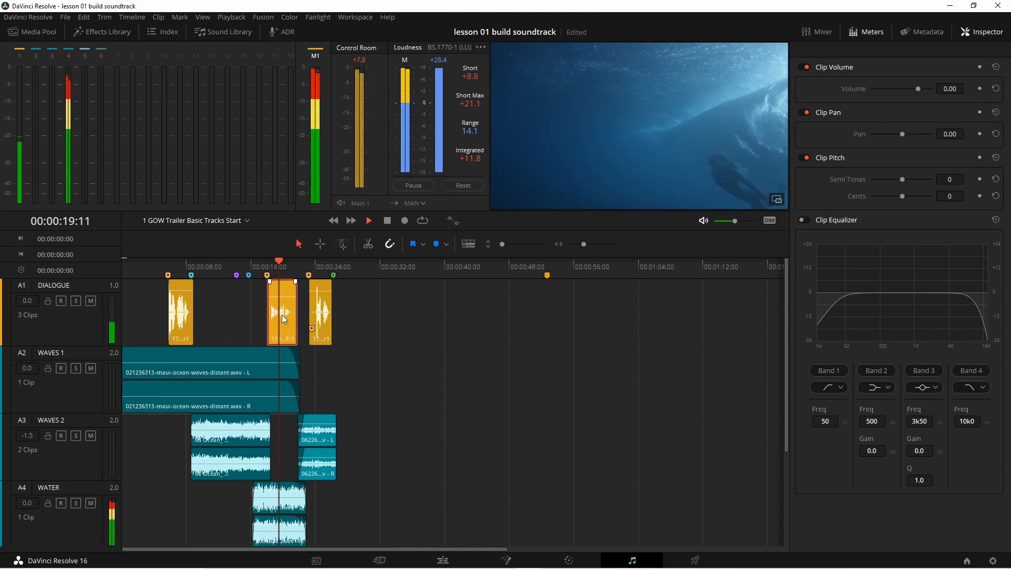
{"action": "key", "text": "space"}
{"action": "left_click", "coordinate": [271, 266]}
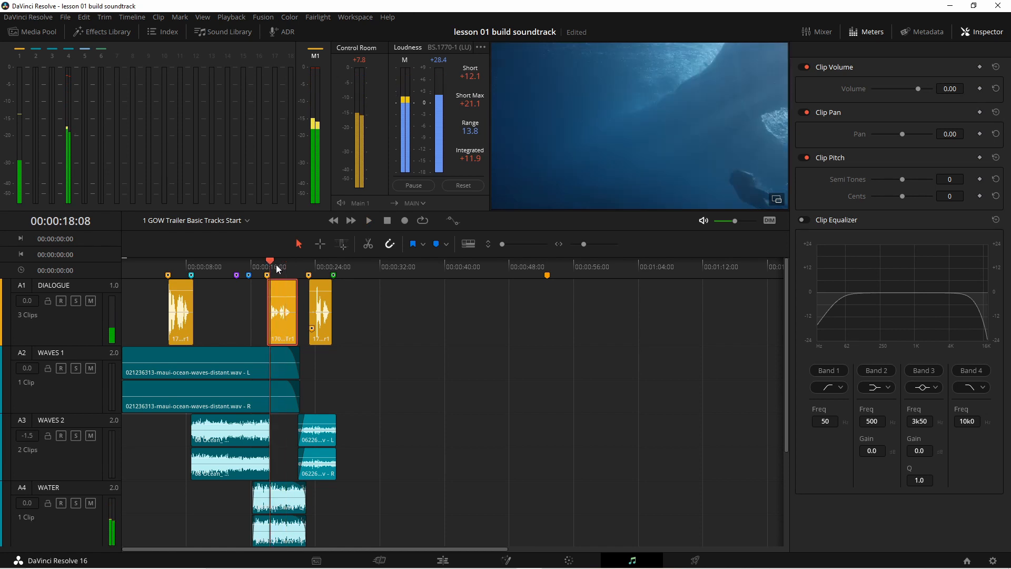
{"action": "key", "text": "space"}
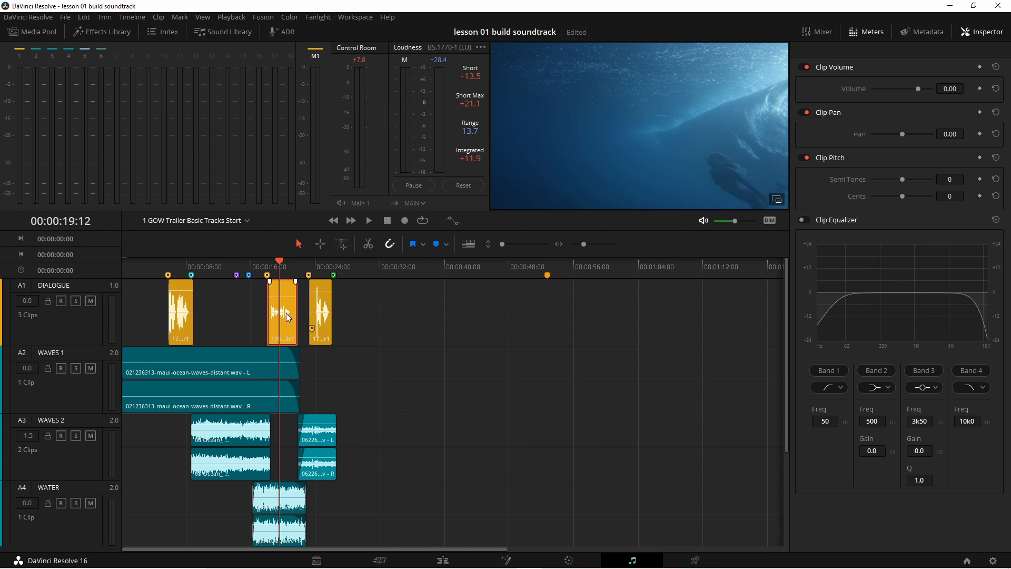
{"action": "key", "text": "space"}
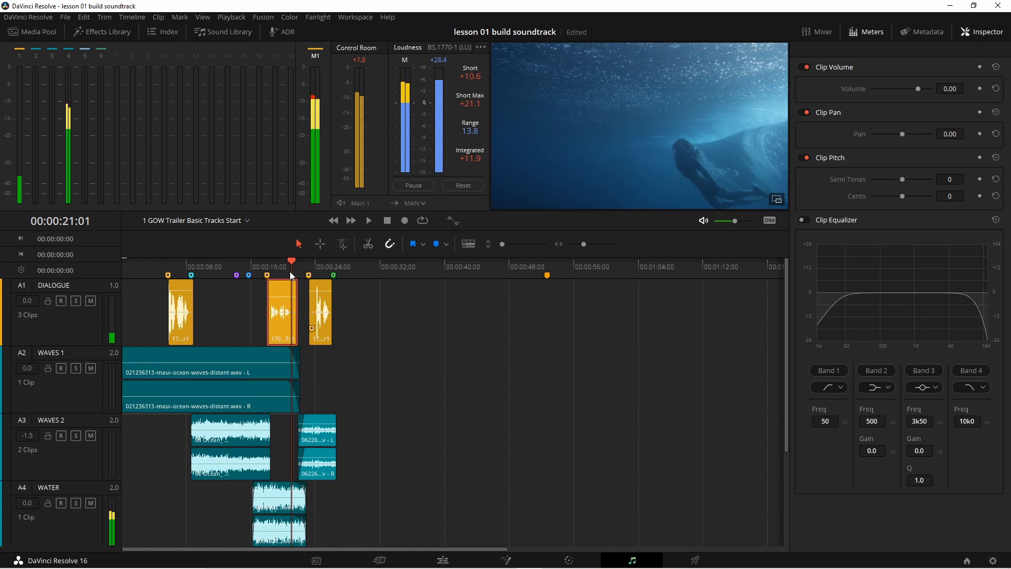
{"action": "left_click", "coordinate": [270, 262]}
{"action": "key", "text": "space"}
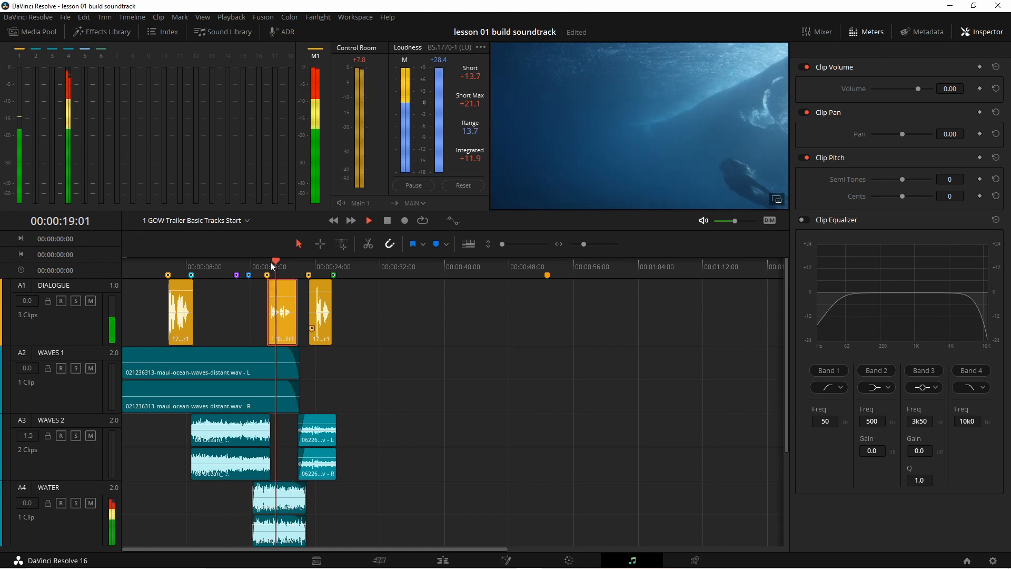
{"action": "key", "text": "space"}
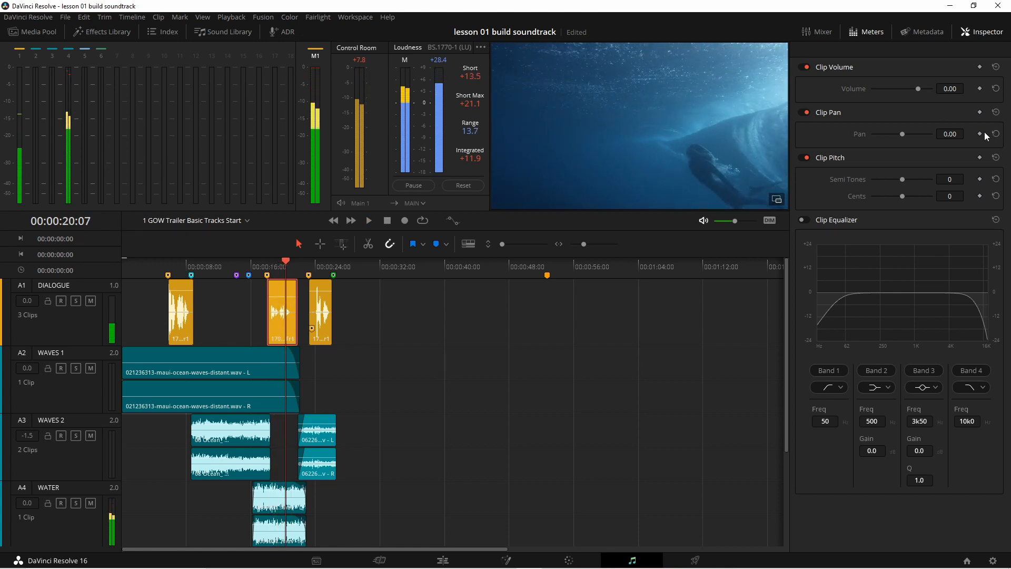
Pan the second DIALOGUE clip fully left to -100.00 and play it to hear the change.
{"action": "left_click_drag", "start_coordinate": [903, 135], "coordinate": [631, 159]}
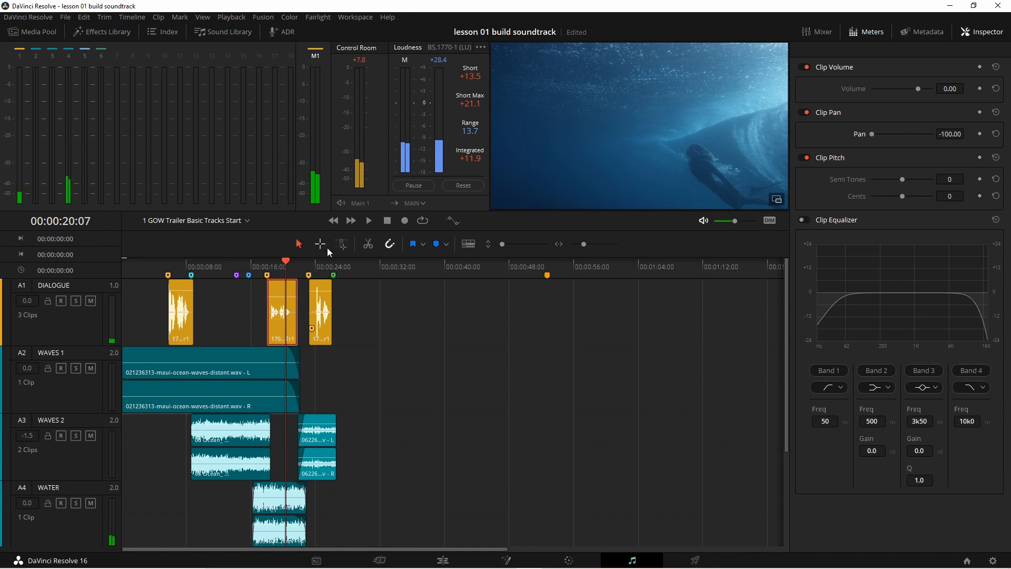
{"action": "left_click", "coordinate": [273, 263]}
{"action": "key", "text": "space"}
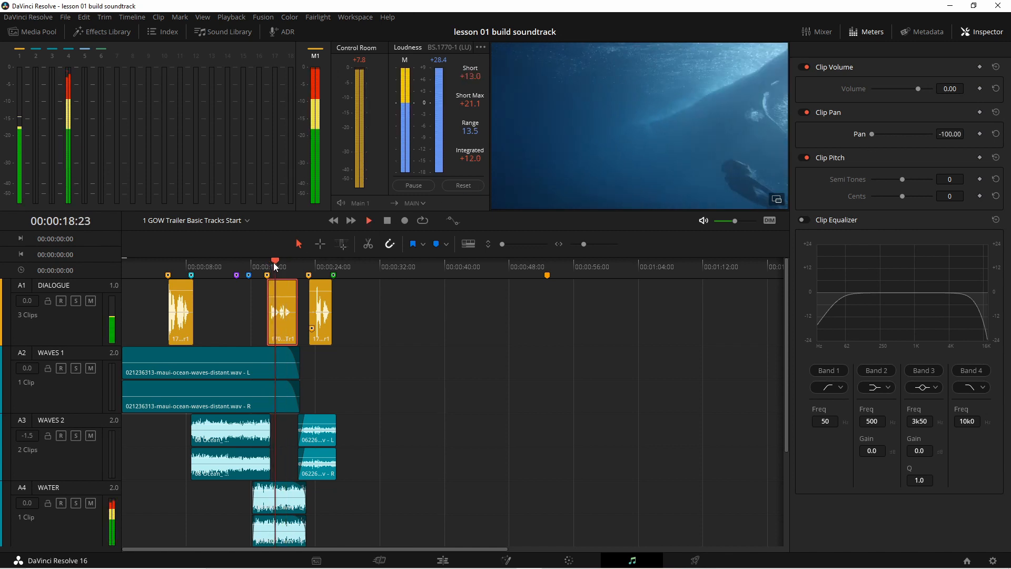
{"action": "key", "text": "space"}
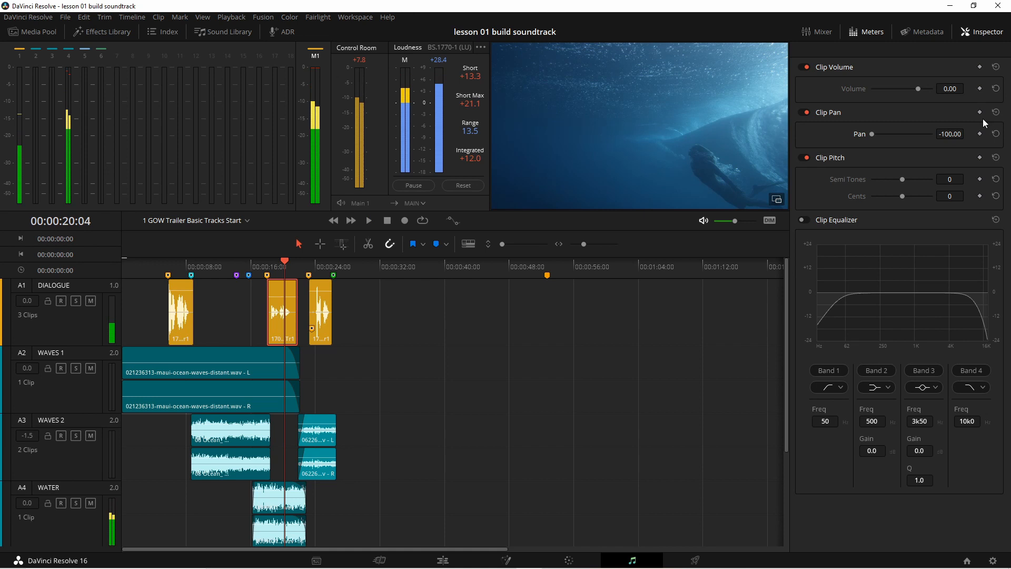
Pan the second DIALOGUE clip to the right at 98.26 and play it again from near its start.
{"action": "left_click", "coordinate": [932, 134]}
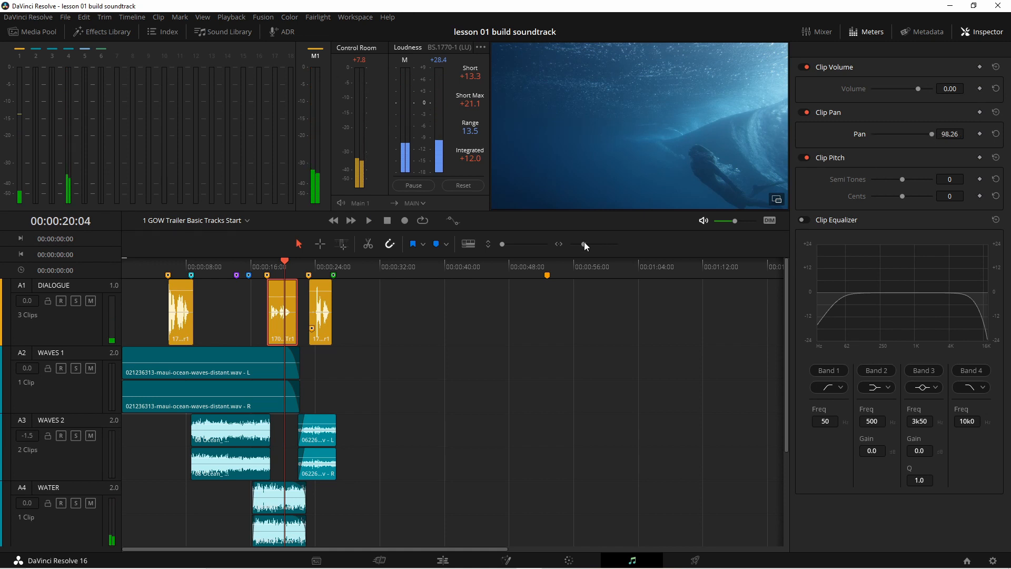
{"action": "left_click", "coordinate": [272, 267]}
{"action": "key", "text": "space"}
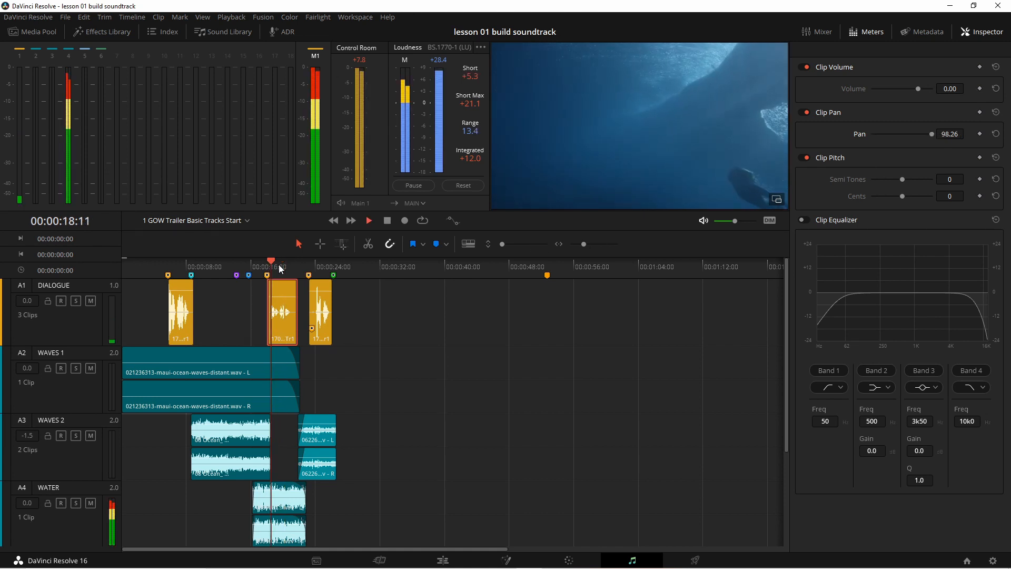
{"action": "key", "text": "space"}
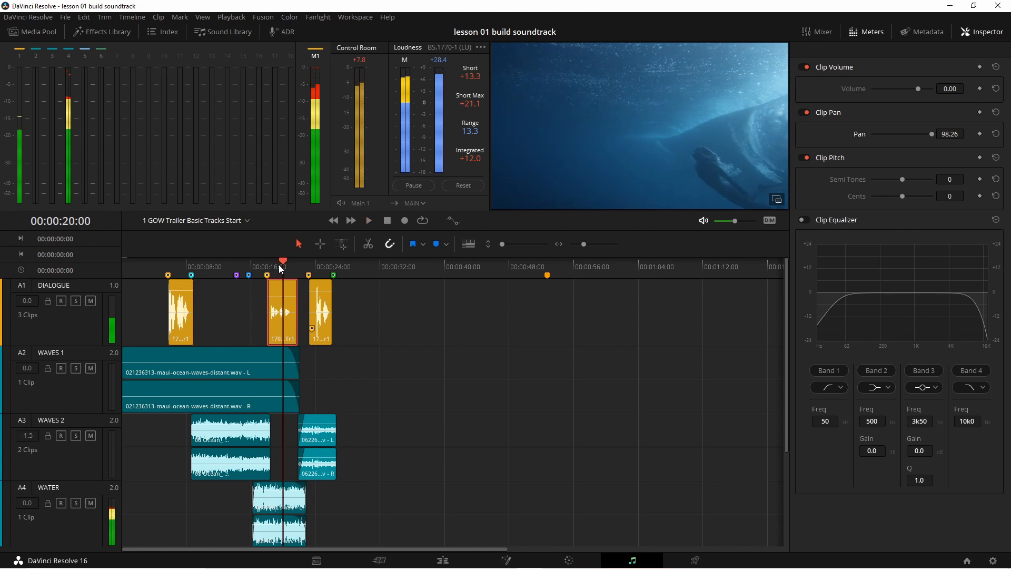
Reset the second DIALOGUE clip's pan and hide the Inspector.
{"action": "left_click", "coordinate": [996, 134]}
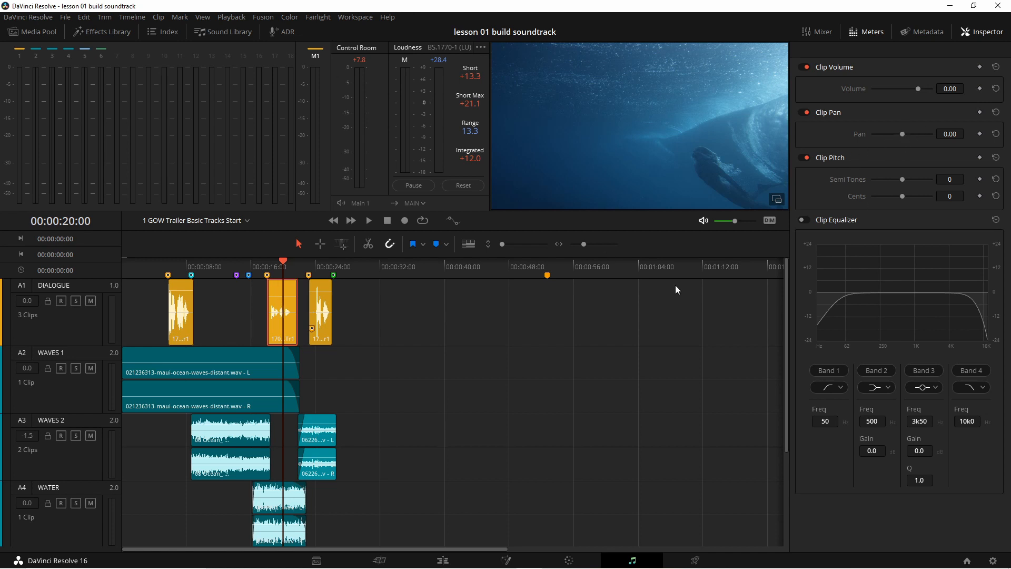
{"action": "left_click", "coordinate": [982, 32]}
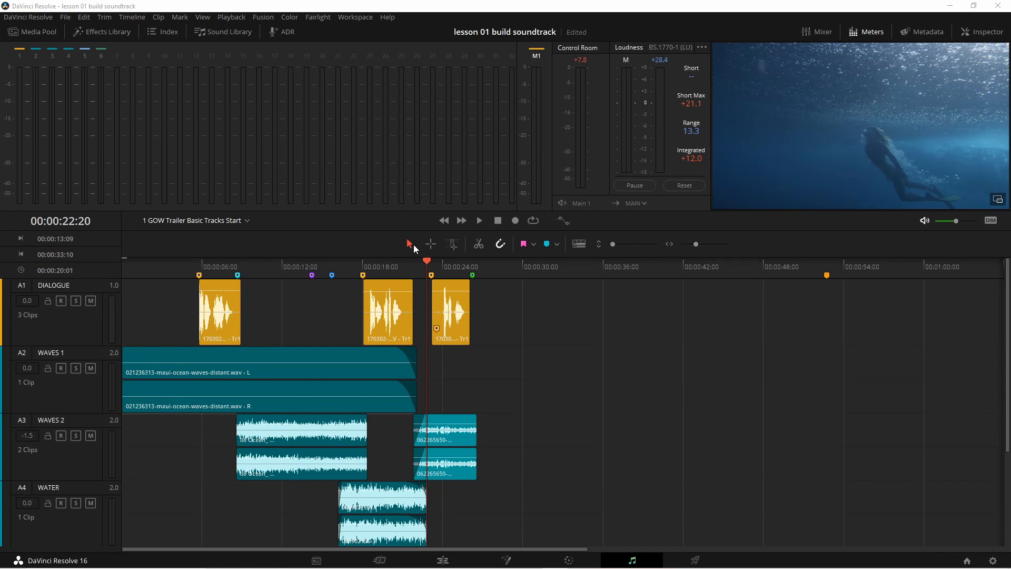
Try selecting the ocean waves clip, toggle the first DIALOGUE clip off and on, and save the project with nothing selected.
{"action": "left_click", "coordinate": [326, 356]}
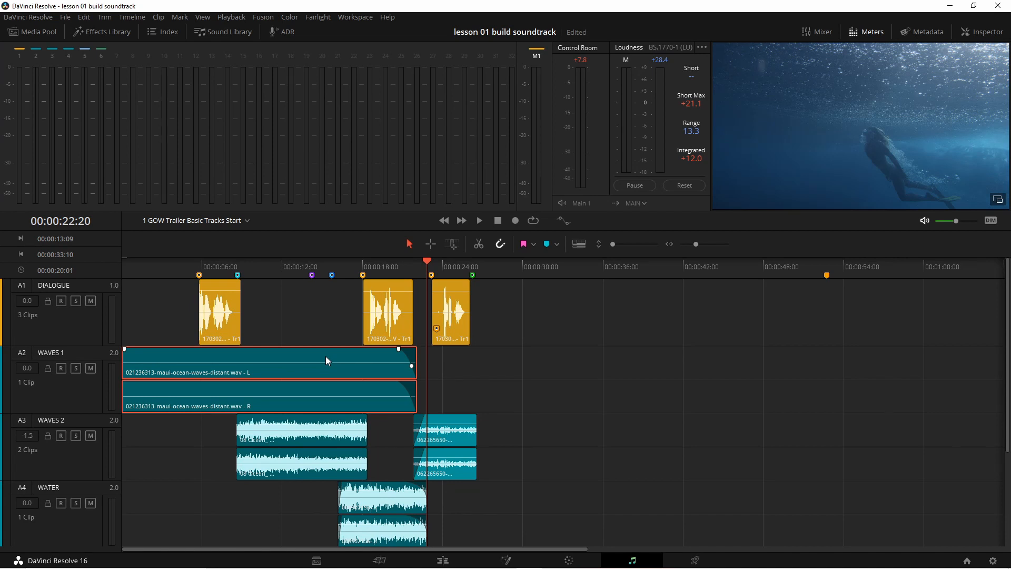
{"action": "left_click", "coordinate": [217, 307]}
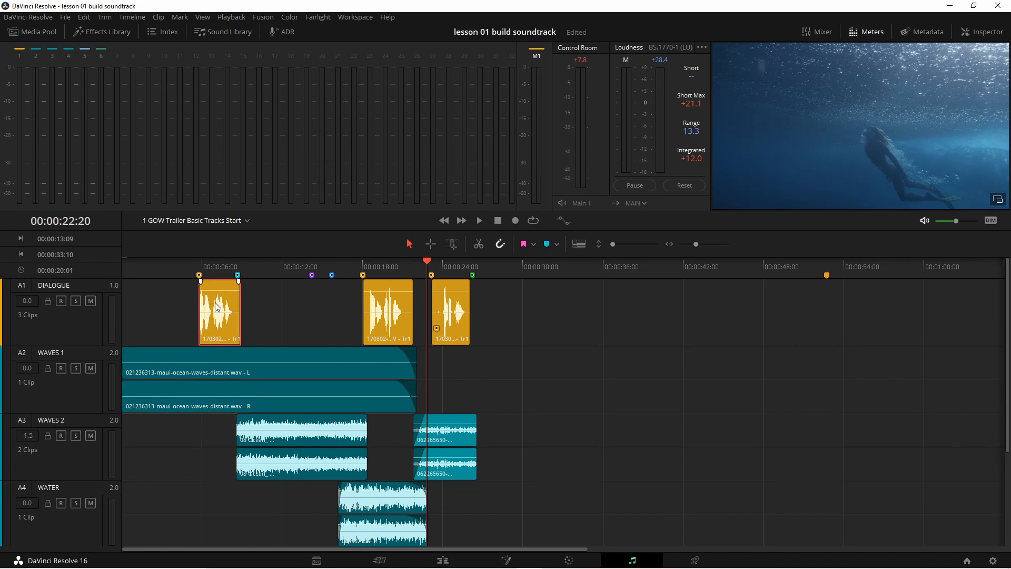
{"action": "key", "text": "d"}
{"action": "key", "text": "d"}
{"action": "left_click", "coordinate": [279, 315]}
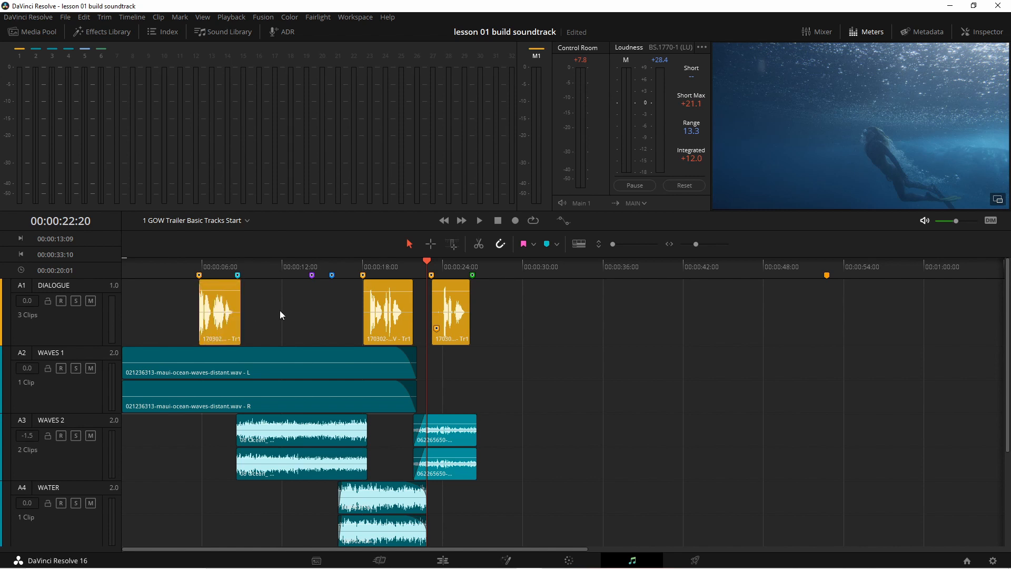
{"action": "key", "text": "ctrl+s"}
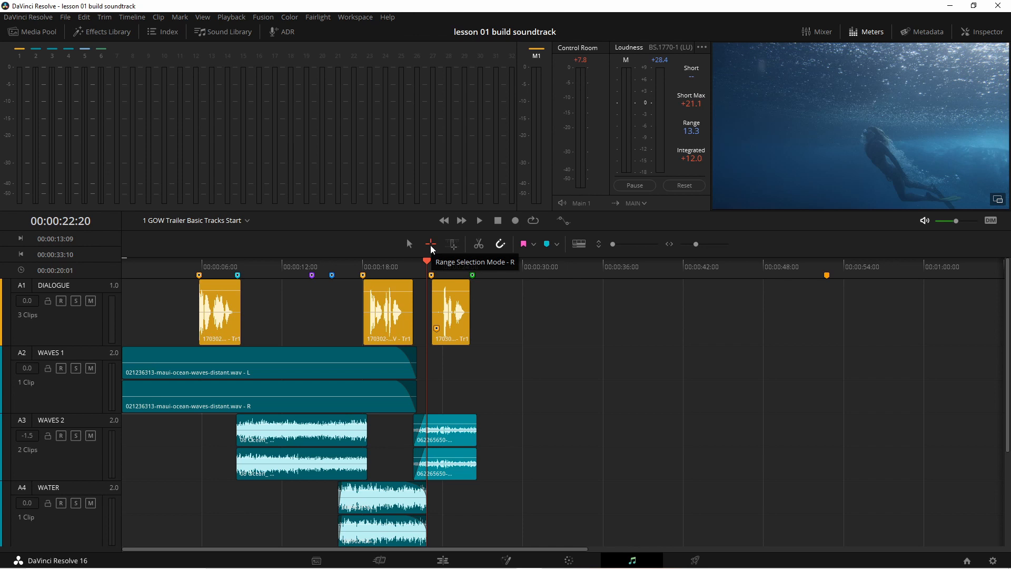
Mark a range from 00:00:14:09 to 00:00:29:11 on the DIALOGUE track and remove the clips inside it.
{"action": "left_click_drag", "start_coordinate": [514, 306], "coordinate": [314, 337]}
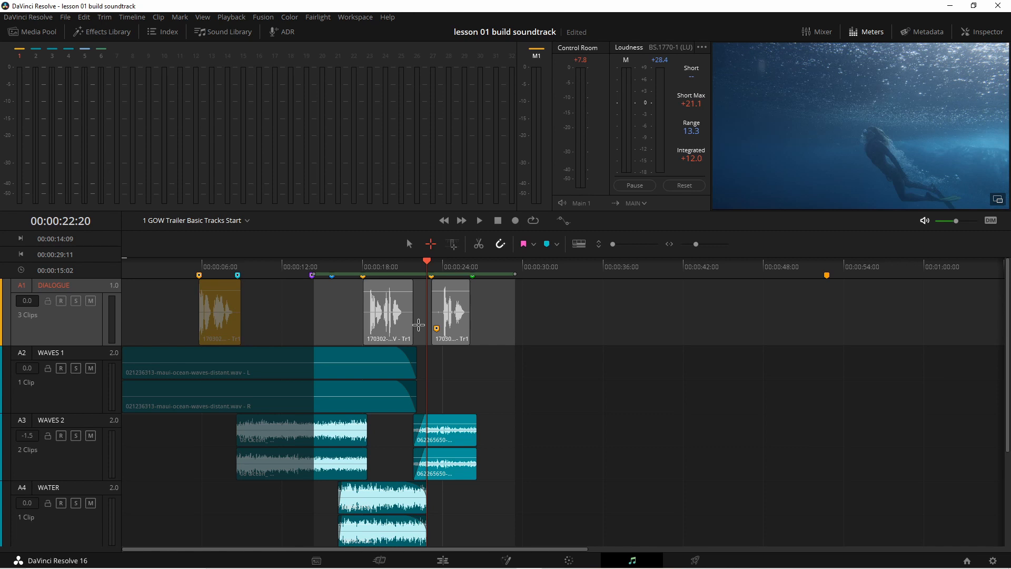
{"action": "key", "text": "Delete"}
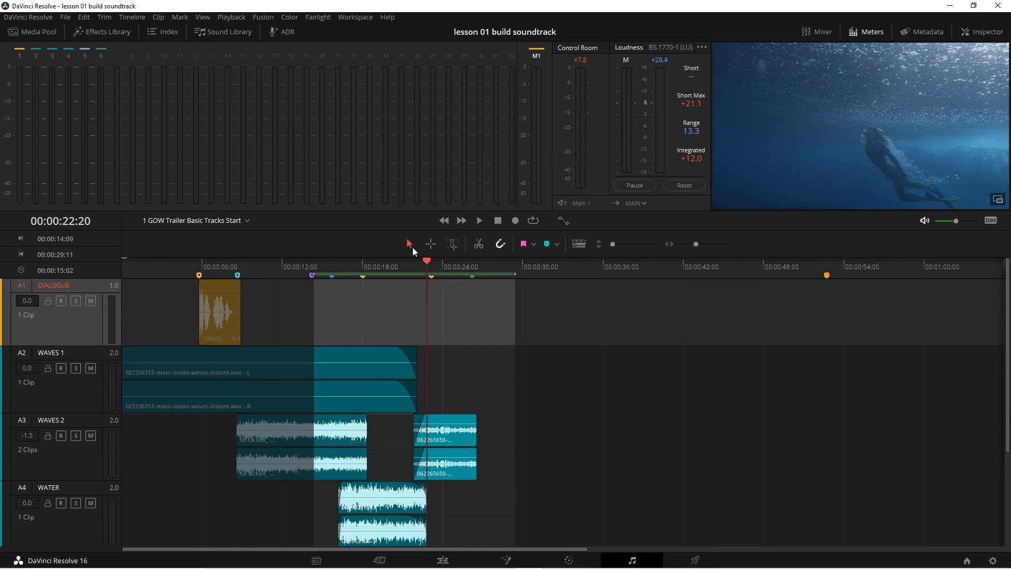
Try moving the range selection between the WAVES 1, WAVES 2 and DIALOGUE tracks, one track at a time.
{"action": "left_click", "coordinate": [68, 386]}
{"action": "left_click", "coordinate": [78, 450]}
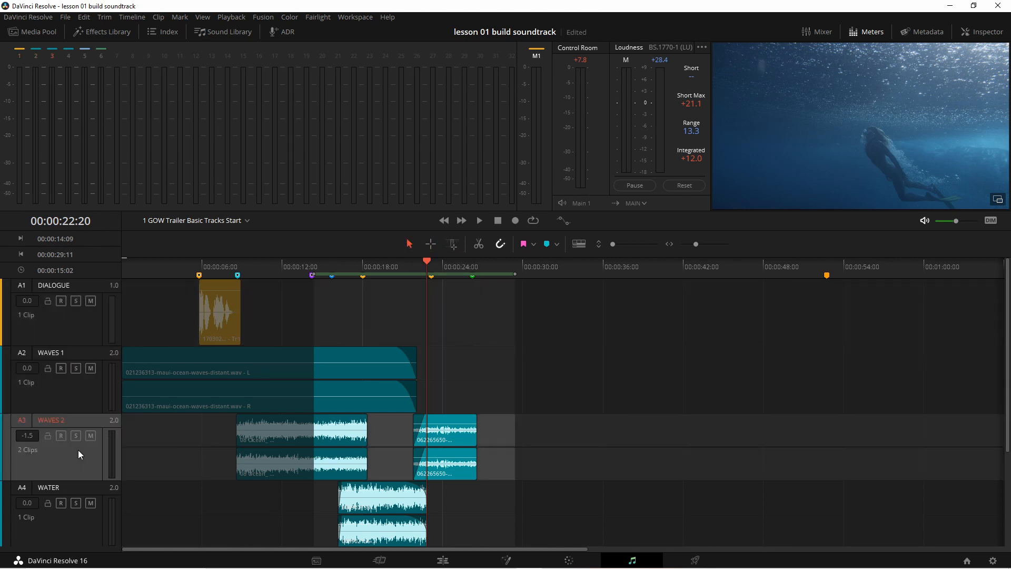
{"action": "left_click", "coordinate": [71, 397]}
{"action": "left_click", "coordinate": [77, 332]}
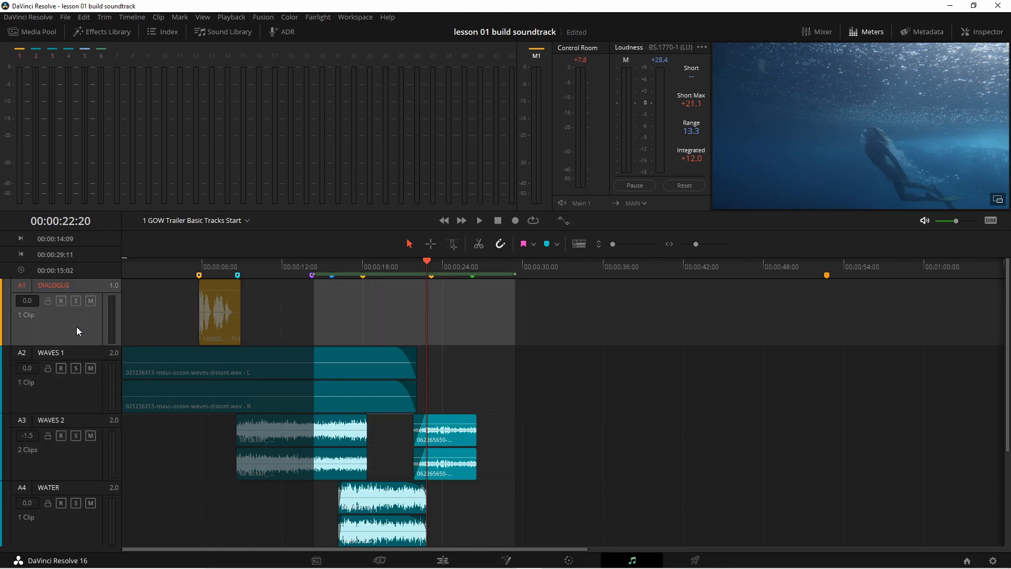
Extend the range selection across the WAVES 1, WAVES 2 and DIALOGUE tracks and paste the removed dialogue clips back.
{"action": "left_click", "coordinate": [82, 381]}
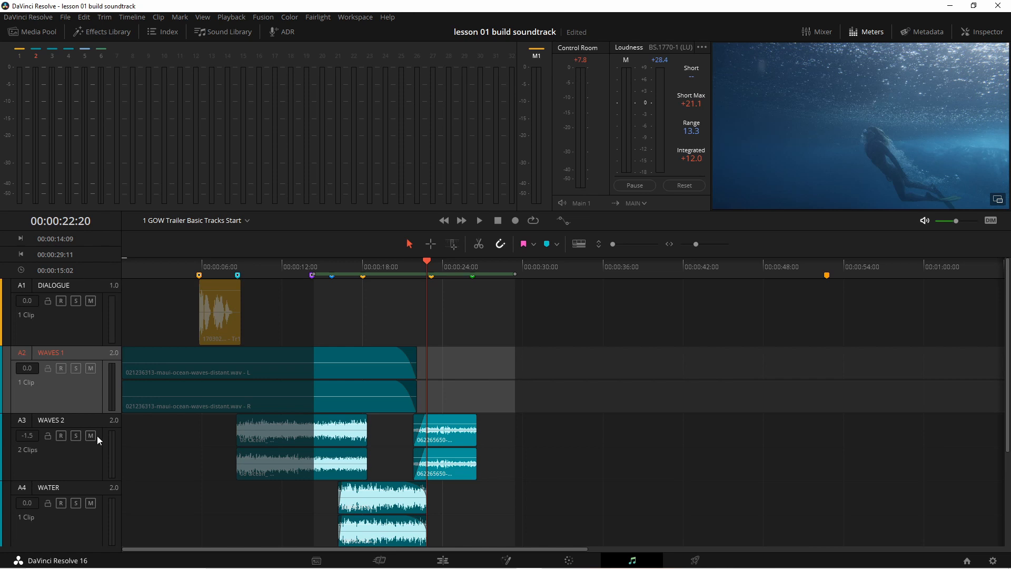
{"action": "left_click", "coordinate": [97, 452]}
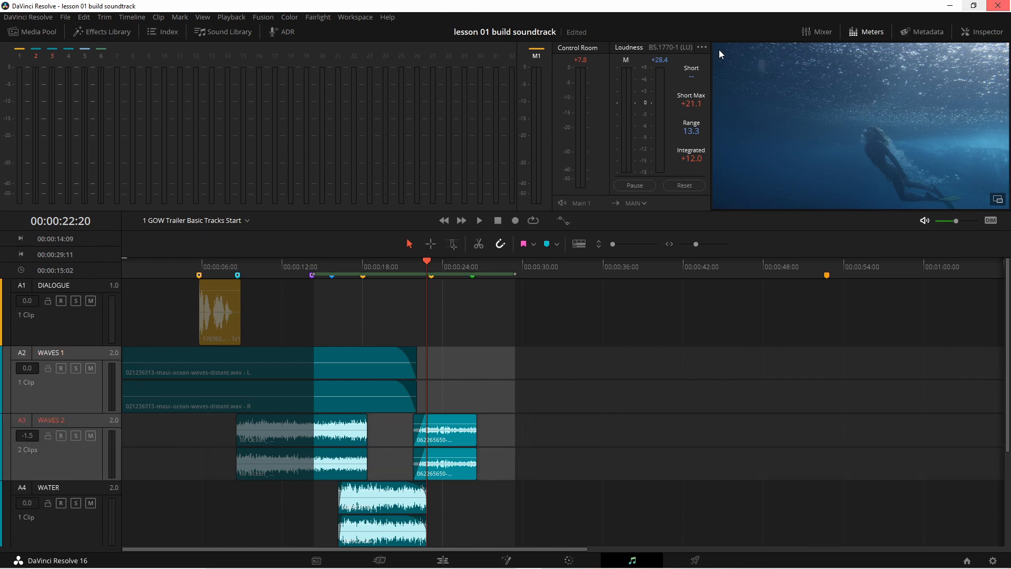
{"action": "left_click", "coordinate": [58, 331]}
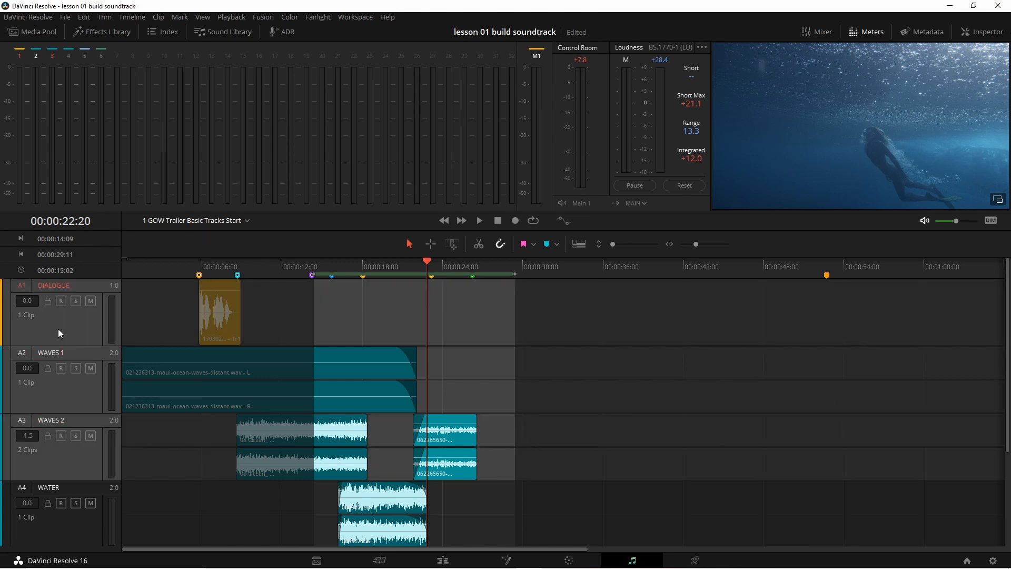
{"action": "key", "text": "ctrl+v"}
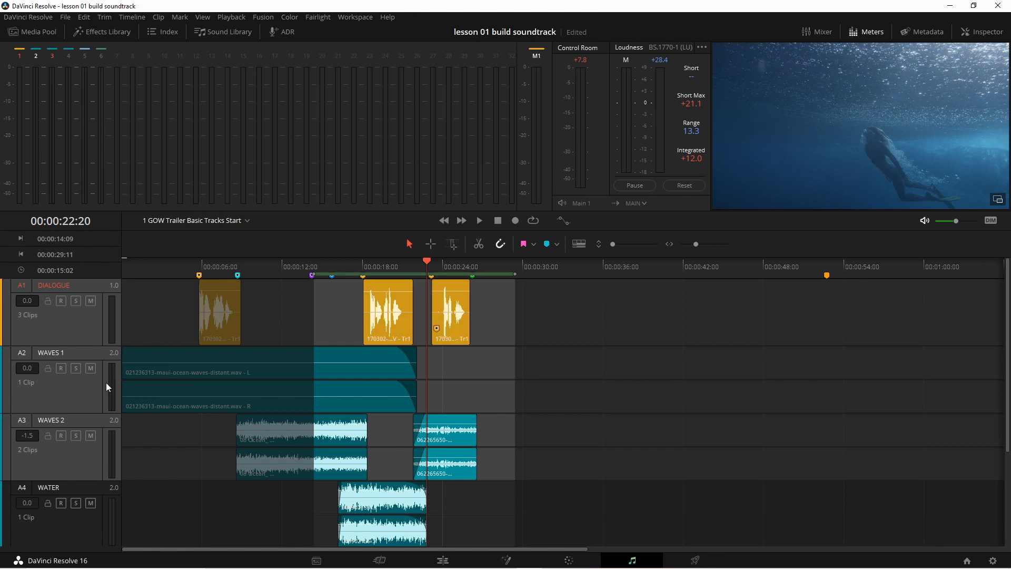
Move the range selection to the WATER track and back to the DIALOGUE track.
{"action": "left_click", "coordinate": [74, 533]}
{"action": "scroll", "coordinate": [74, 534], "scroll_direction": "down", "scroll_amount": 2}
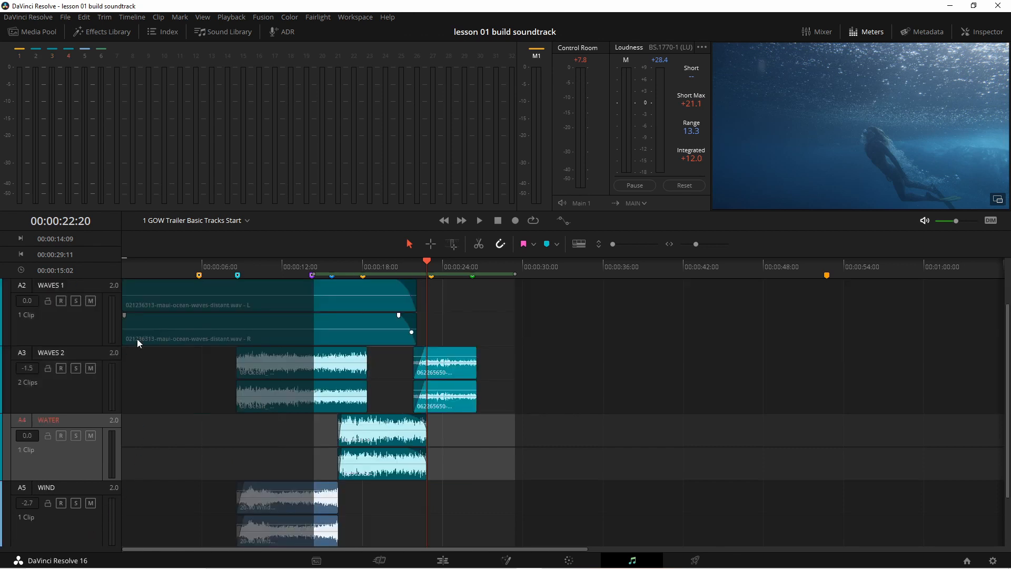
{"action": "scroll", "coordinate": [334, 379], "scroll_direction": "up", "scroll_amount": 2}
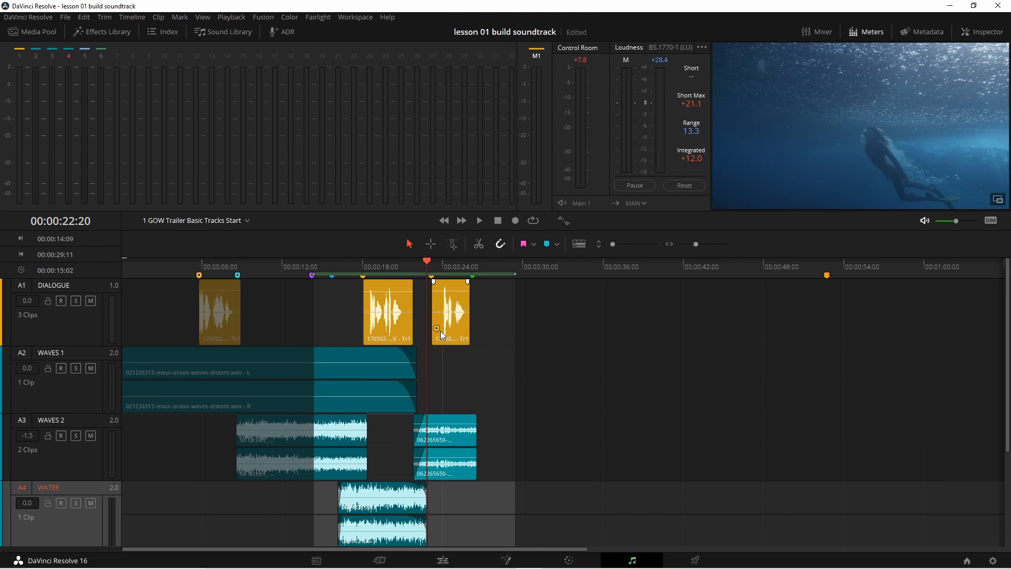
{"action": "left_click", "coordinate": [90, 330]}
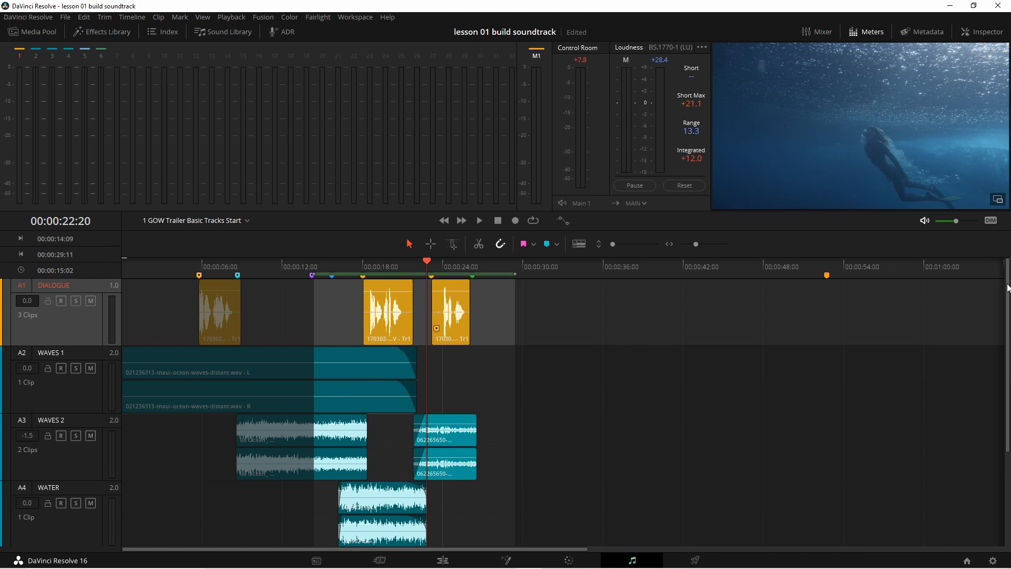
Clear the range selection from the timeline and deselect the DIALOGUE track.
{"action": "scroll", "coordinate": [1003, 288], "scroll_direction": "down", "scroll_amount": 3}
{"action": "left_click_drag", "start_coordinate": [1009, 376], "coordinate": [1010, 404]}
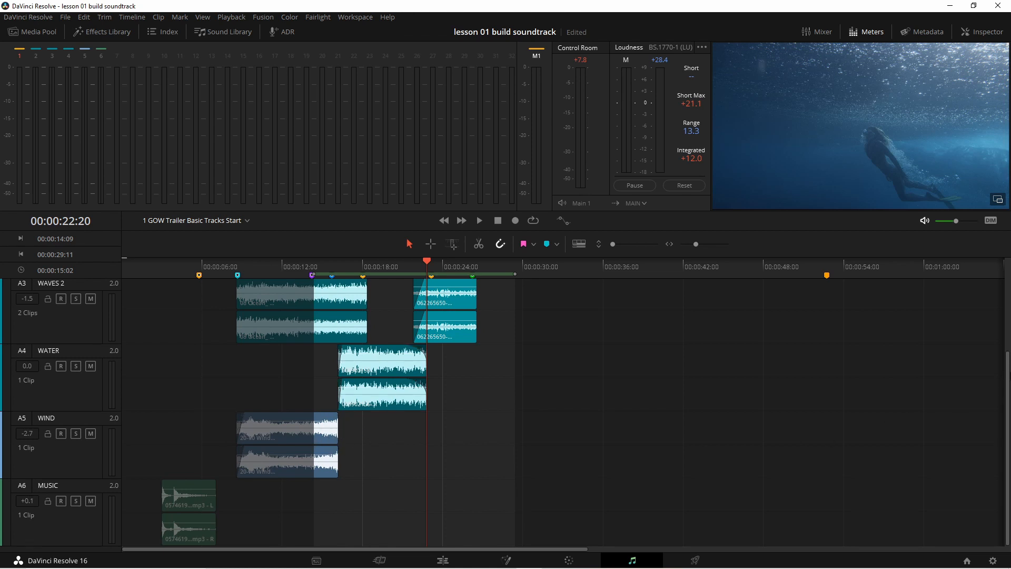
{"action": "left_click_drag", "start_coordinate": [1008, 377], "coordinate": [1009, 268]}
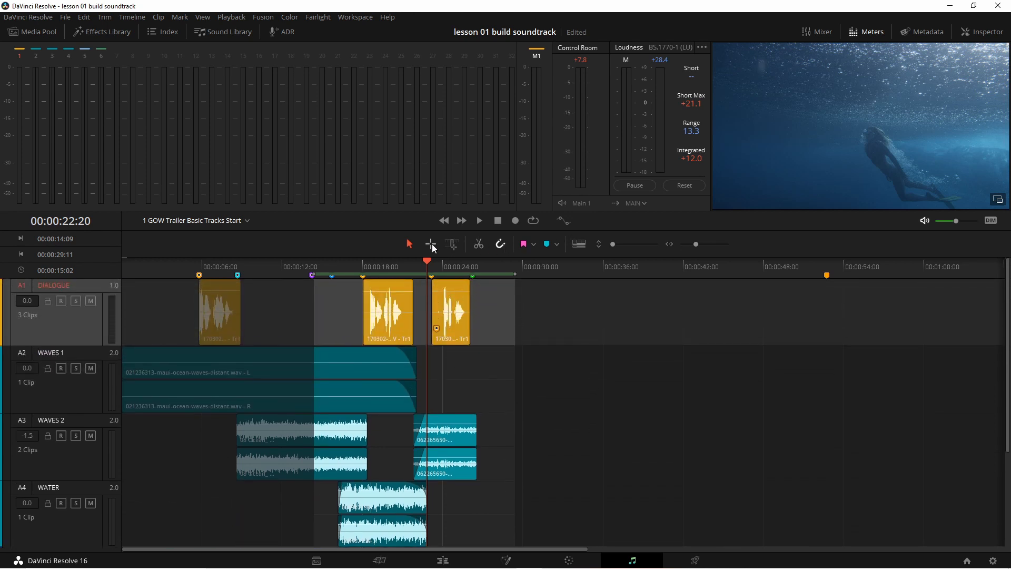
{"action": "left_click", "coordinate": [431, 244]}
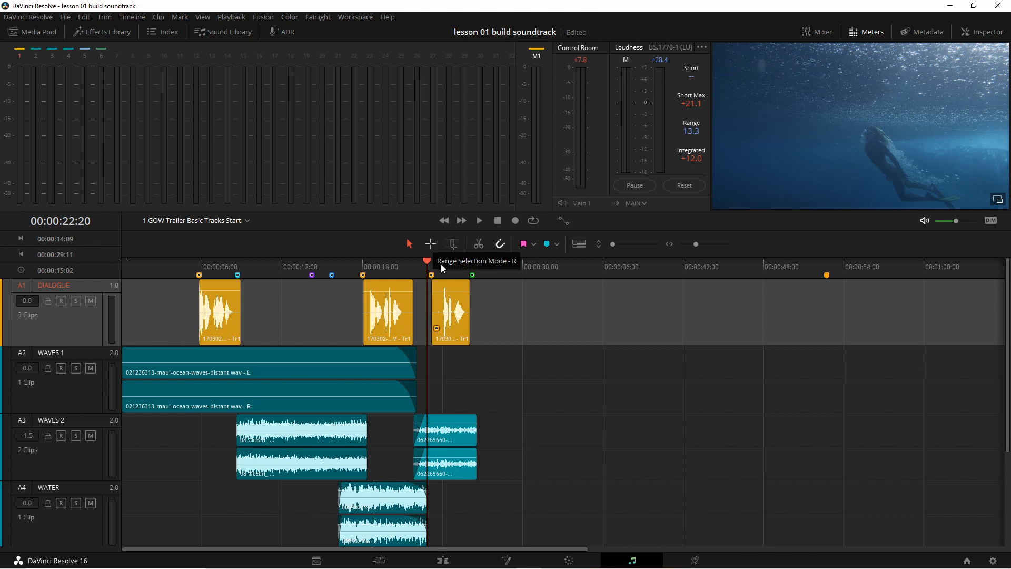
{"action": "left_click", "coordinate": [533, 386]}
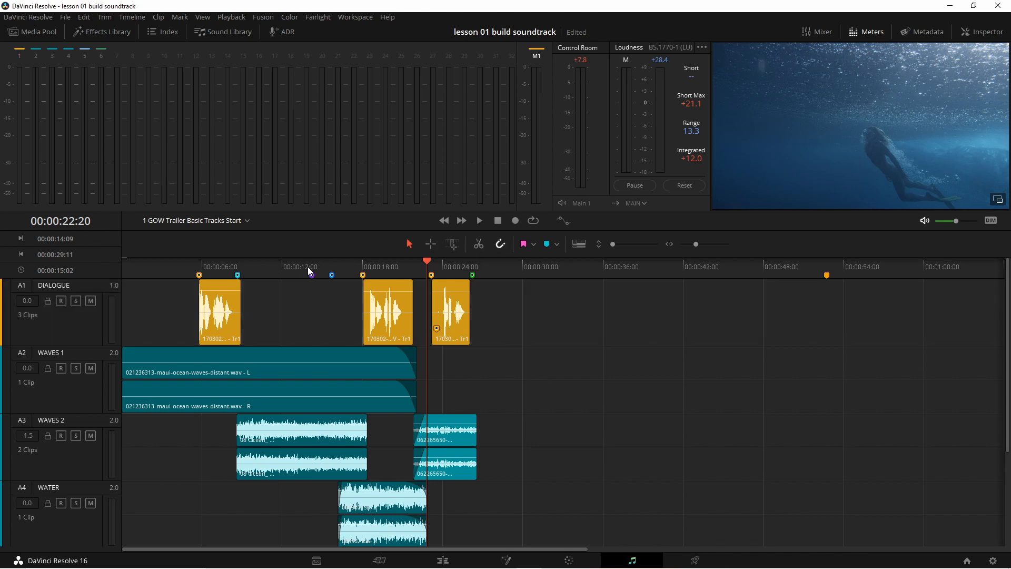
Try splitting the clips on all tracks at 00:00:12:12, undo the split and save the project.
{"action": "left_click", "coordinate": [292, 267]}
{"action": "key", "text": "ctrl+b"}
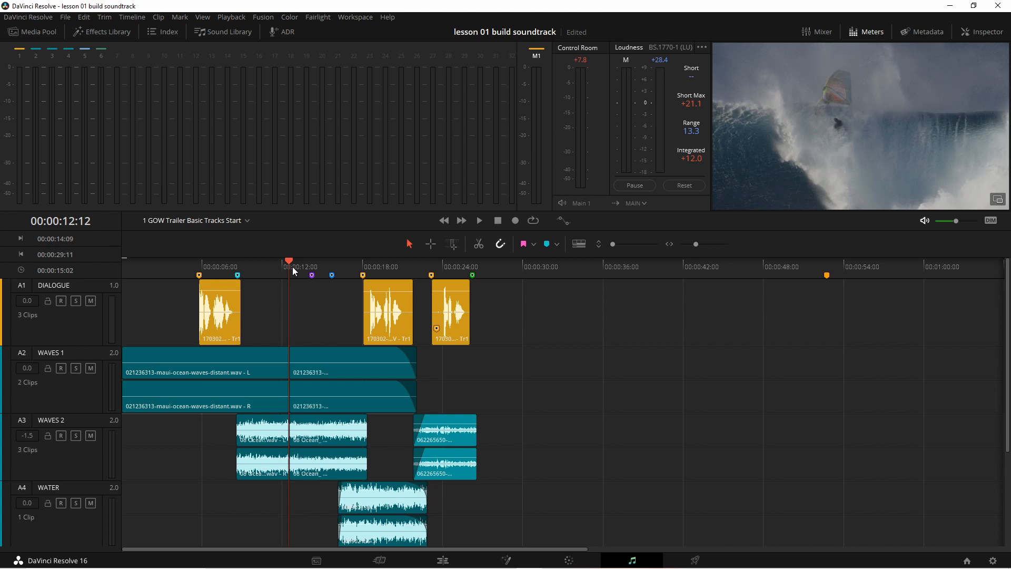
{"action": "mouse_move", "coordinate": [289, 264]}
{"action": "left_mouse_down"}
{"action": "mouse_move", "coordinate": [312, 264]}
{"action": "mouse_move", "coordinate": [290, 267]}
{"action": "left_mouse_up"}
{"action": "left_click_drag", "start_coordinate": [290, 264], "coordinate": [301, 261]}
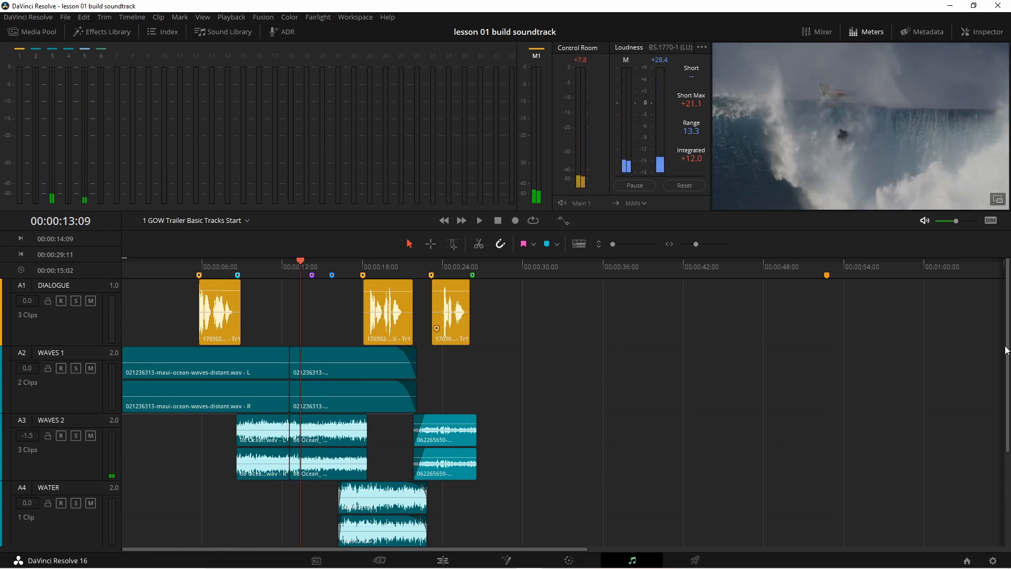
{"action": "left_click_drag", "start_coordinate": [1008, 336], "coordinate": [1003, 429]}
{"action": "scroll", "coordinate": [1003, 429], "scroll_direction": "up", "scroll_amount": 3}
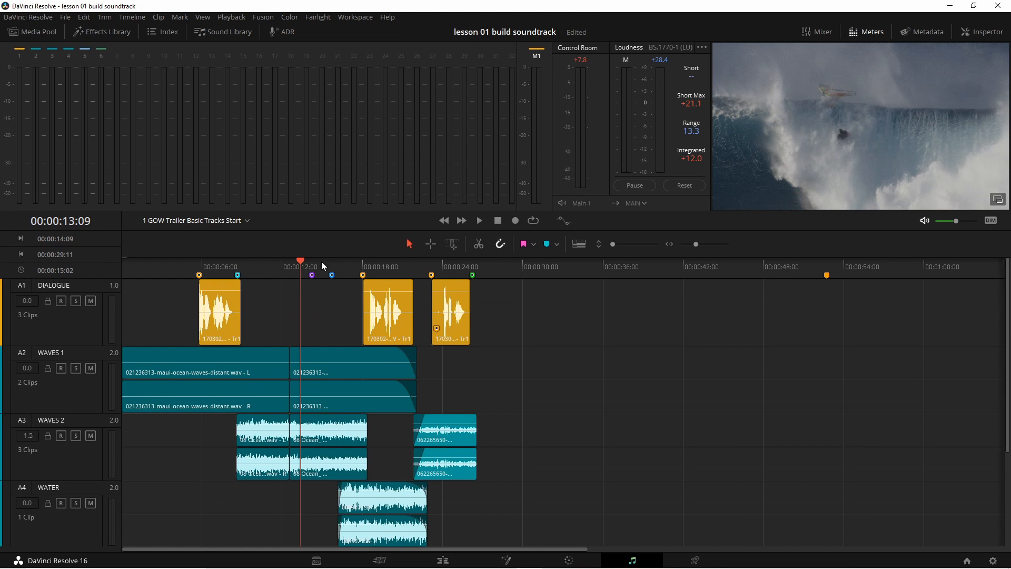
{"action": "key", "text": "ctrl+z"}
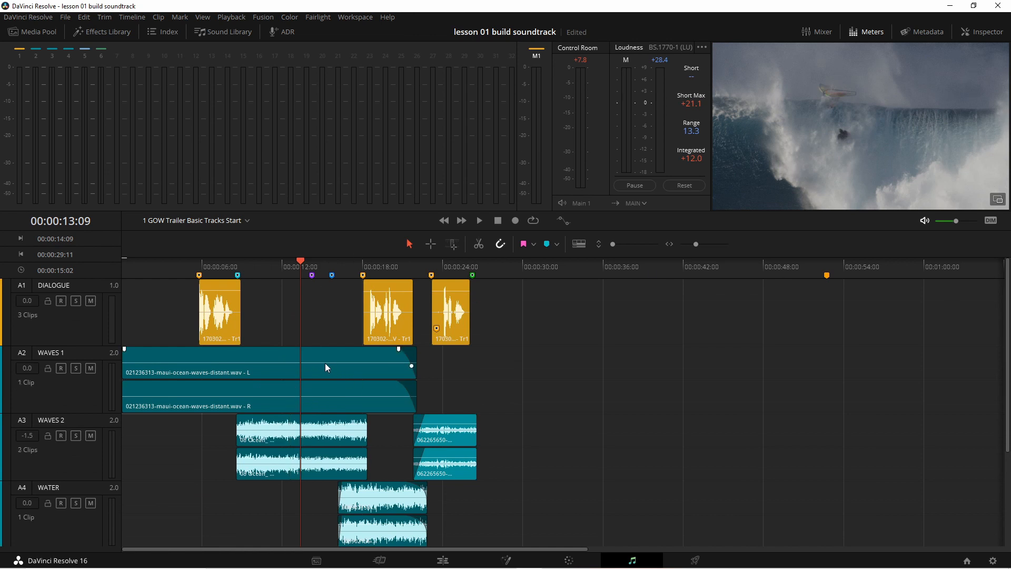
{"action": "key", "text": "ctrl+s"}
Lock the WAVES 2 track, try splitting the clips at 00:00:13:09, and undo the split.
{"action": "left_click", "coordinate": [47, 436]}
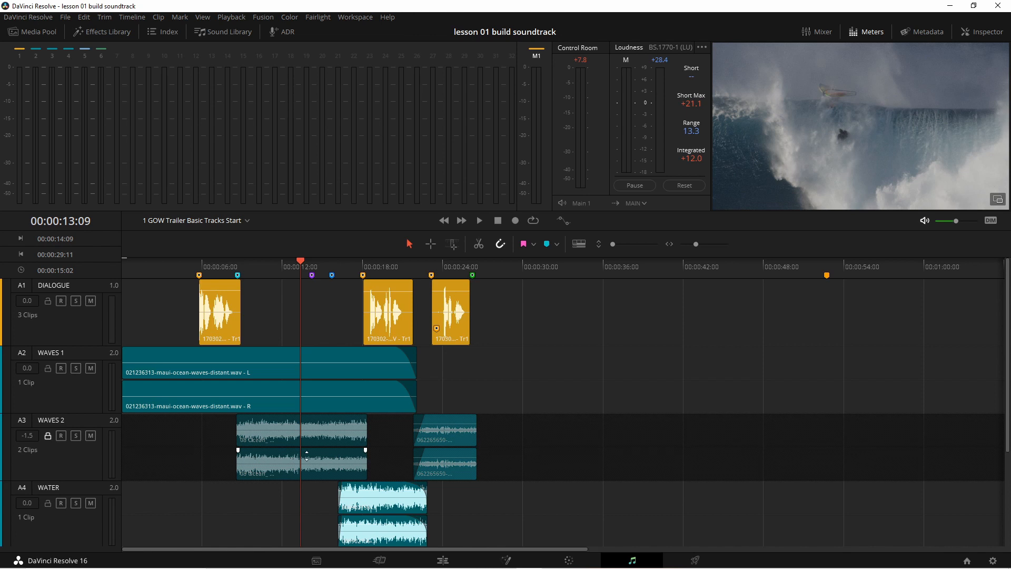
{"action": "key", "text": "ctrl+b"}
{"action": "left_click_drag", "start_coordinate": [302, 260], "coordinate": [315, 260]}
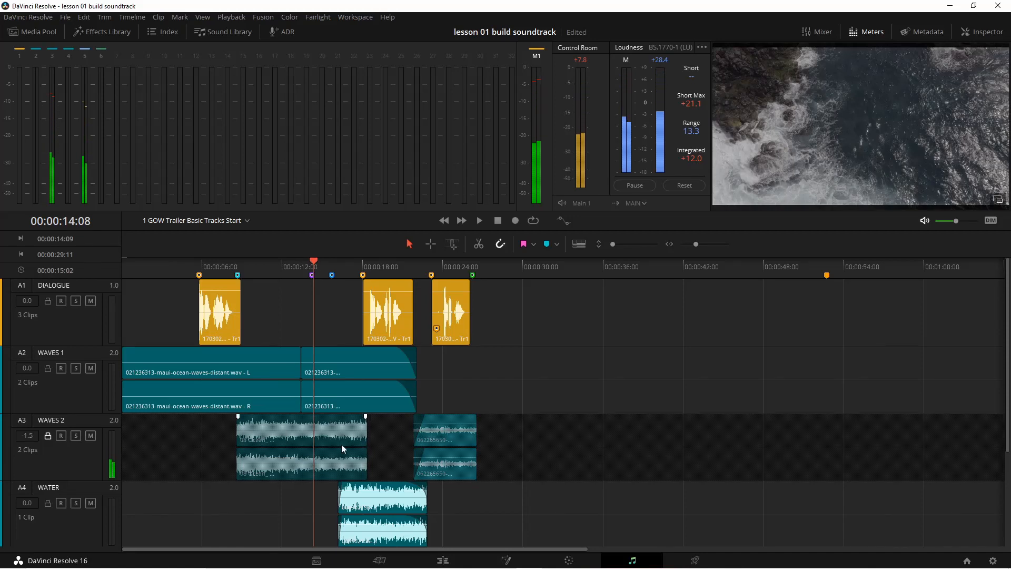
{"action": "key", "text": "ctrl+z"}
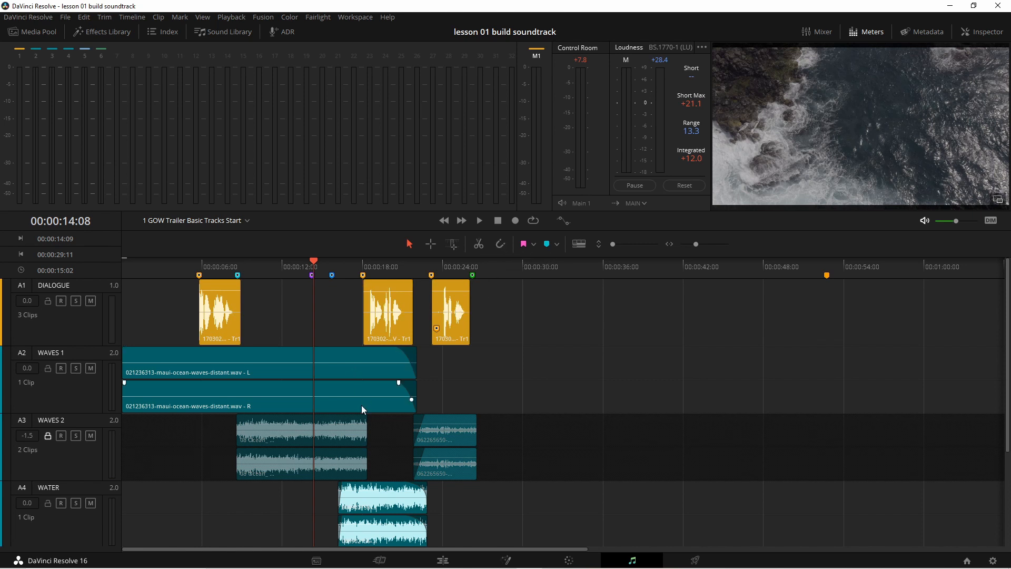
Move the third DIALOGUE clip slightly later on the timeline.
{"action": "key", "text": "ctrl+minus"}
{"action": "key", "text": "ctrl+minus"}
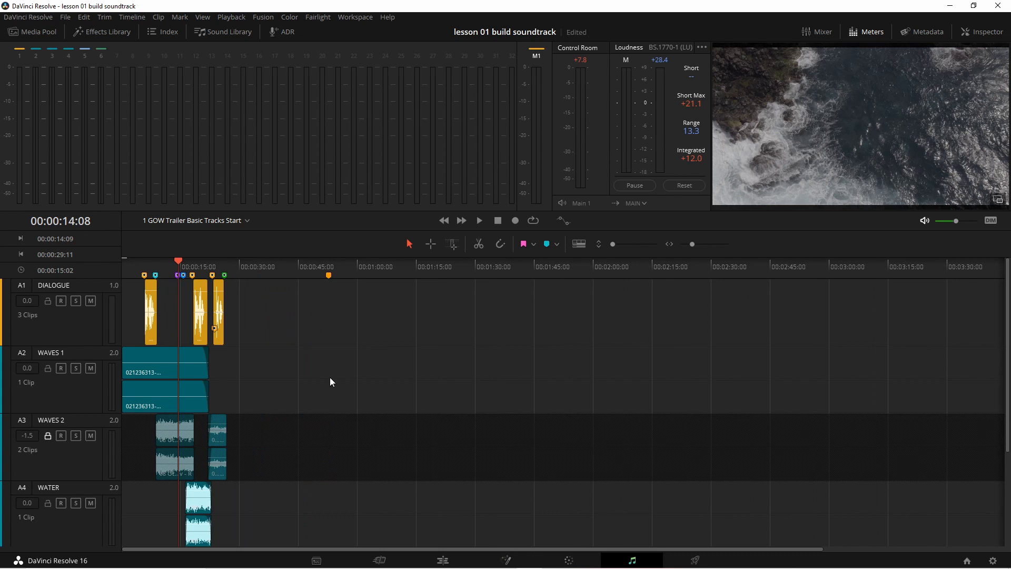
{"action": "mouse_move", "coordinate": [216, 305]}
{"action": "left_mouse_down"}
{"action": "mouse_move", "coordinate": [232, 304]}
{"action": "mouse_move", "coordinate": [201, 305]}
{"action": "mouse_move", "coordinate": [221, 307]}
{"action": "left_mouse_up"}
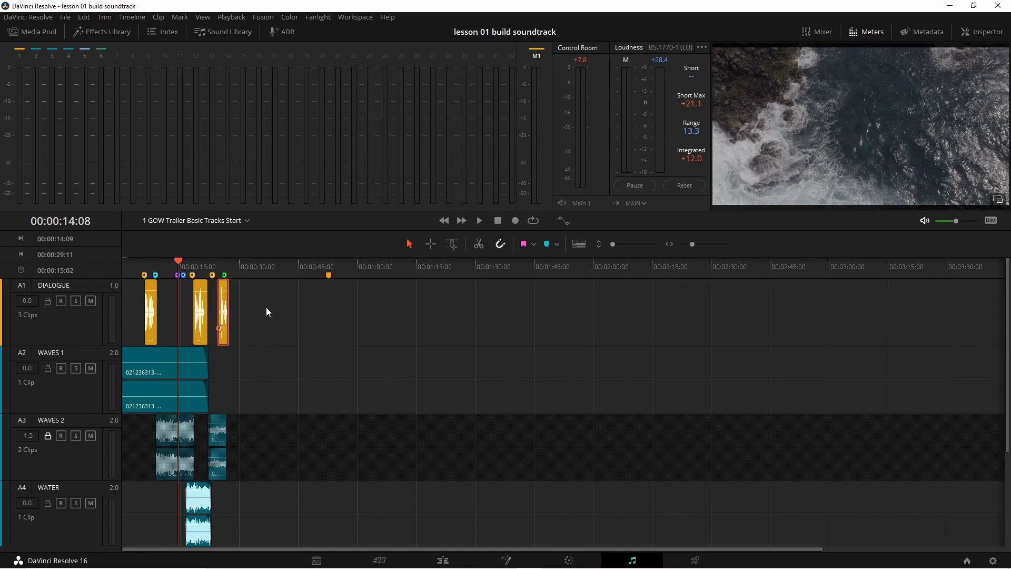
{"action": "mouse_move", "coordinate": [224, 312]}
{"action": "left_mouse_down"}
{"action": "mouse_move", "coordinate": [262, 312]}
{"action": "mouse_move", "coordinate": [224, 318]}
{"action": "left_mouse_up"}
Switch to the Edit page and move the closing title clip on Video 1 later, leaving a gap before it.
{"action": "left_click", "coordinate": [443, 560]}
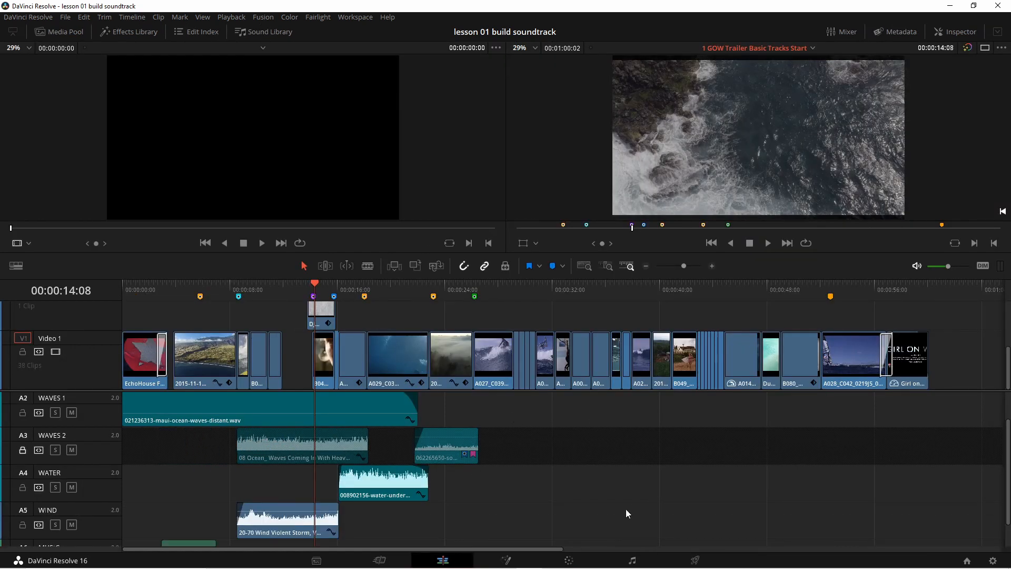
{"action": "left_click_drag", "start_coordinate": [546, 551], "coordinate": [678, 539]}
{"action": "left_click", "coordinate": [644, 363]}
{"action": "left_click_drag", "start_coordinate": [643, 367], "coordinate": [681, 367]}
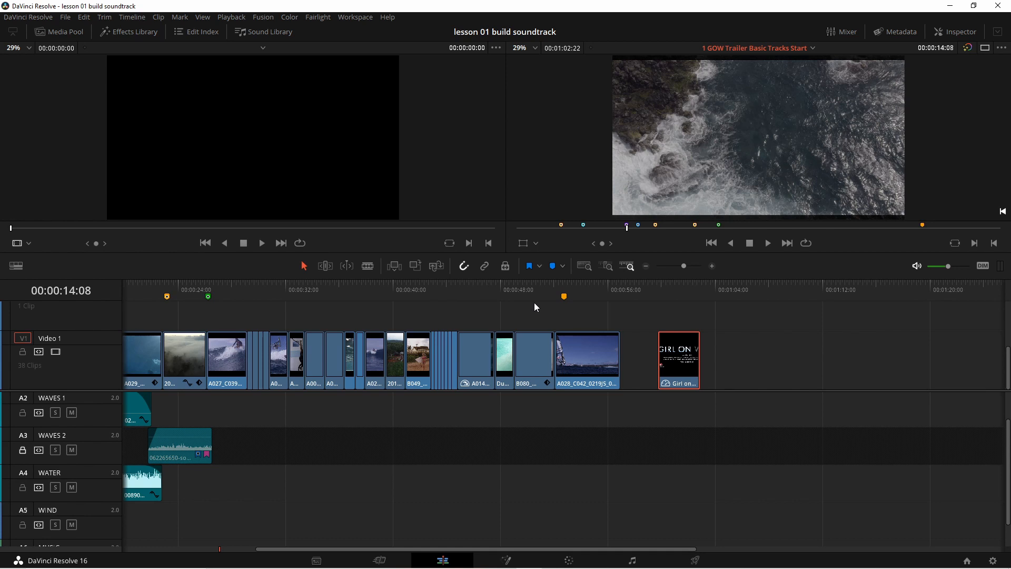
Try moving the title clip earlier with snapping off, and turn snapping back on to join it to the preceding clip.
{"action": "left_click", "coordinate": [464, 266]}
{"action": "mouse_move", "coordinate": [670, 362]}
{"action": "left_mouse_down"}
{"action": "mouse_move", "coordinate": [604, 366]}
{"action": "mouse_move", "coordinate": [654, 365]}
{"action": "left_mouse_up"}
{"action": "left_click", "coordinate": [464, 266]}
{"action": "left_click_drag", "start_coordinate": [664, 358], "coordinate": [643, 358]}
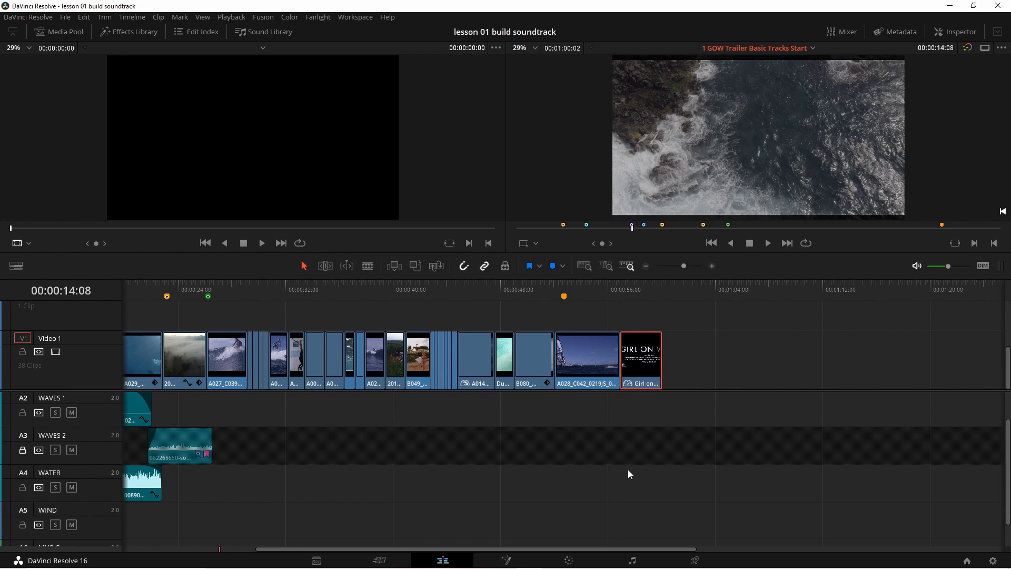
Return to the Fairlight page, unlock the WAVES 2 track and save the project.
{"action": "left_click", "coordinate": [632, 560]}
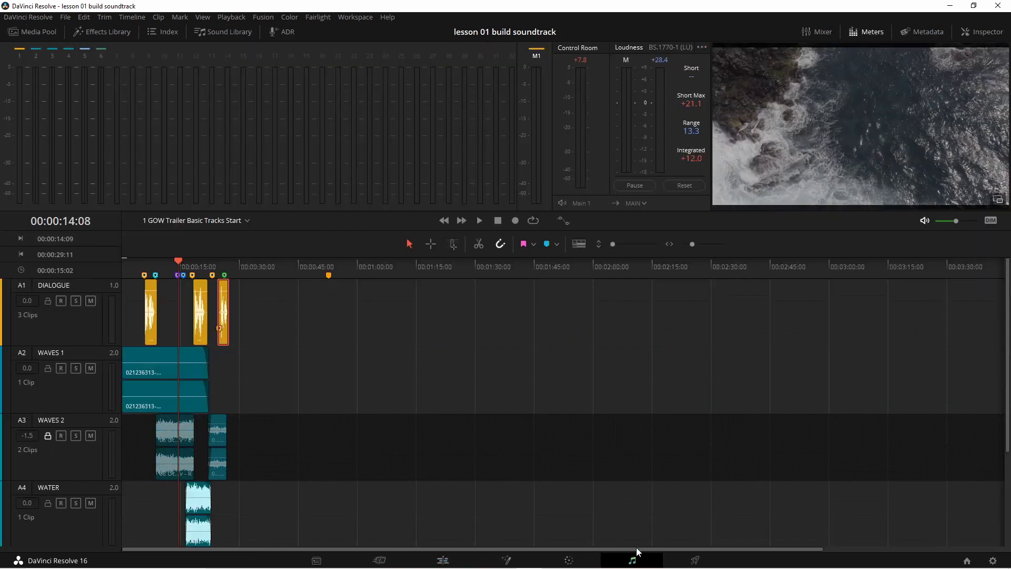
{"action": "key", "text": "ctrl+equal"}
{"action": "key", "text": "ctrl+equal"}
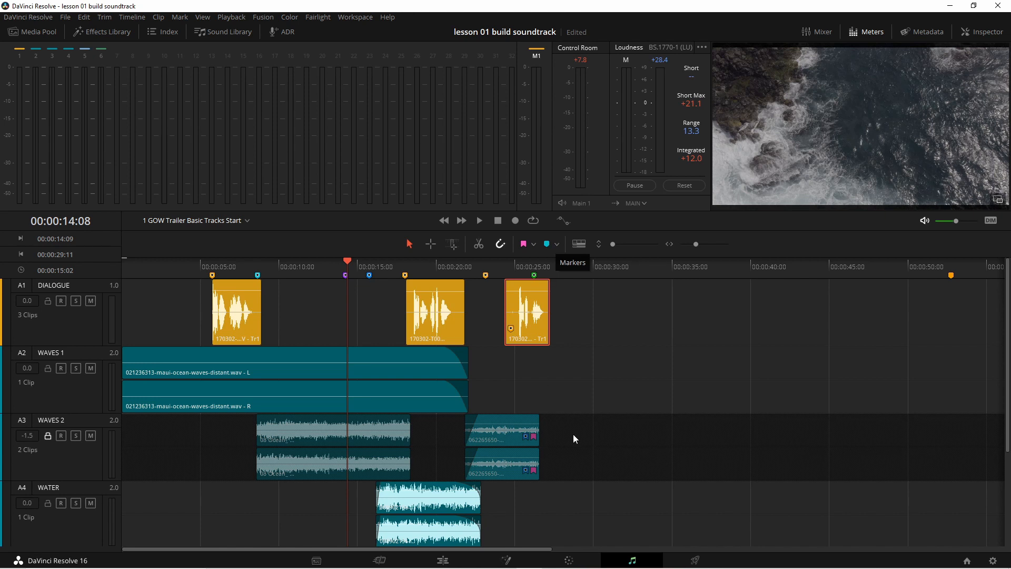
{"action": "left_click", "coordinate": [49, 437]}
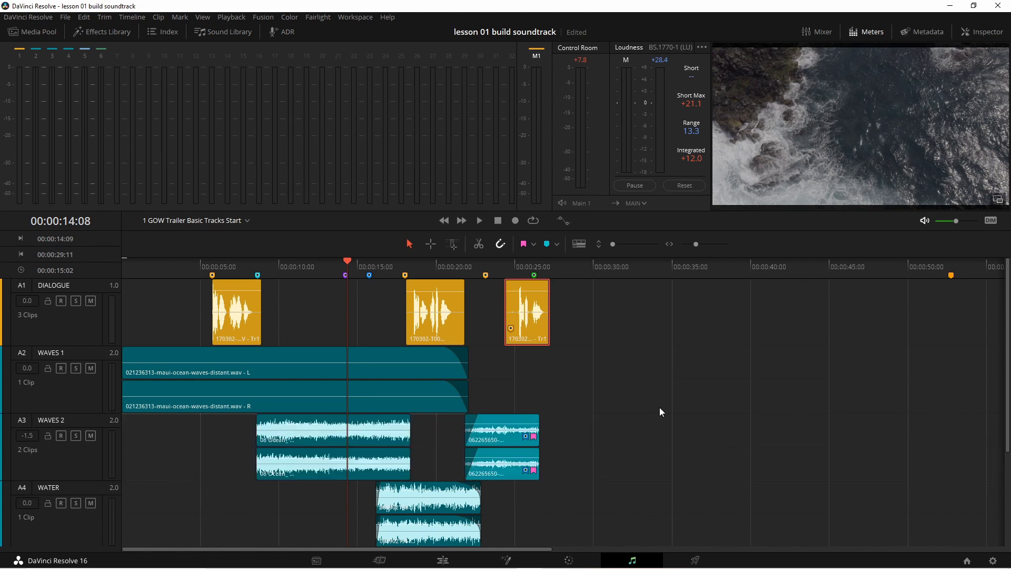
{"action": "key", "text": "ctrl+s"}
Read the note on the blue flag of the second WAVES 2 clip and look through the available flag colours.
{"action": "double_click", "coordinate": [527, 437]}
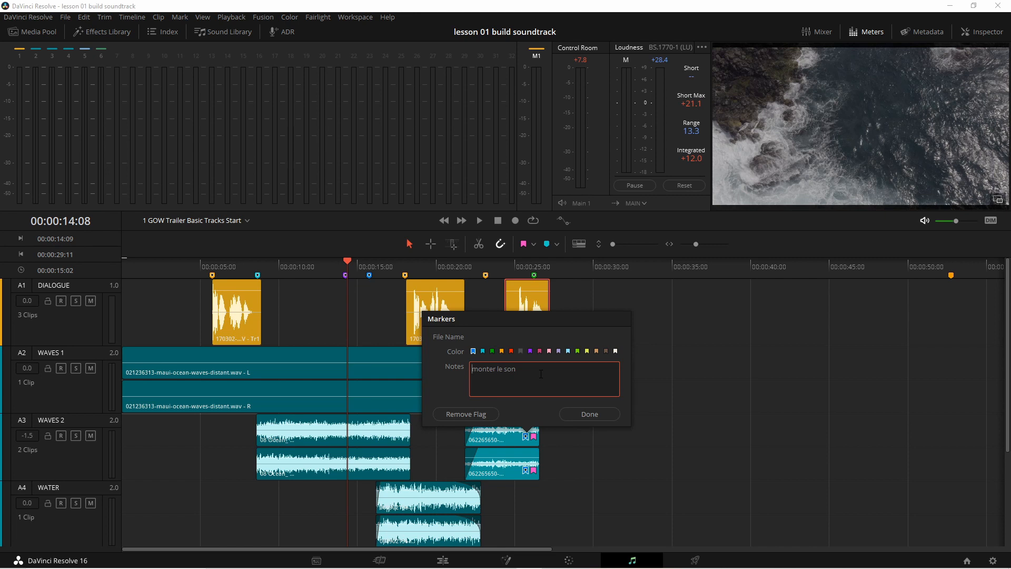
{"action": "left_click", "coordinate": [586, 414]}
{"action": "left_click", "coordinate": [535, 244]}
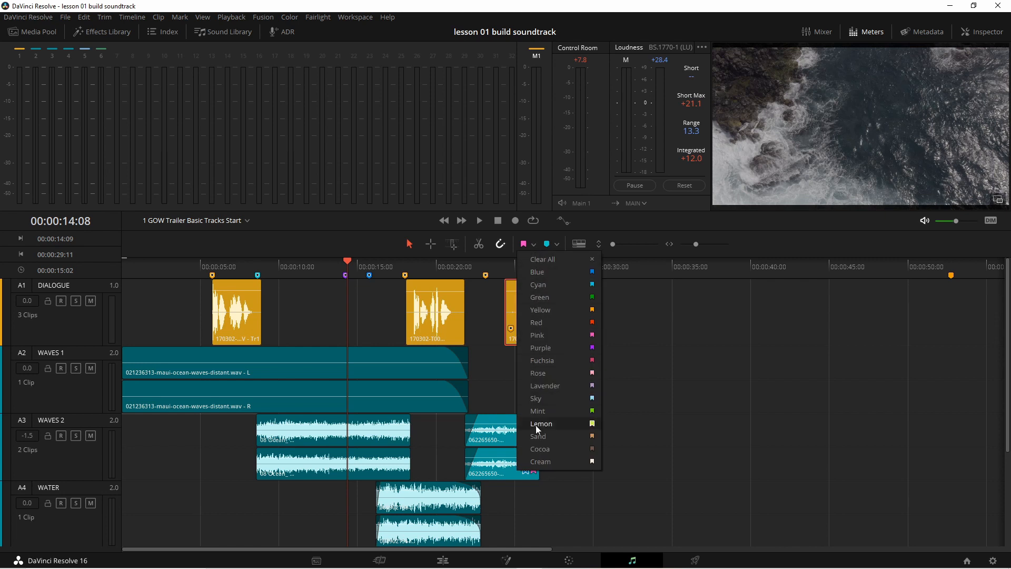
{"action": "left_click", "coordinate": [534, 245]}
{"action": "left_click", "coordinate": [534, 245]}
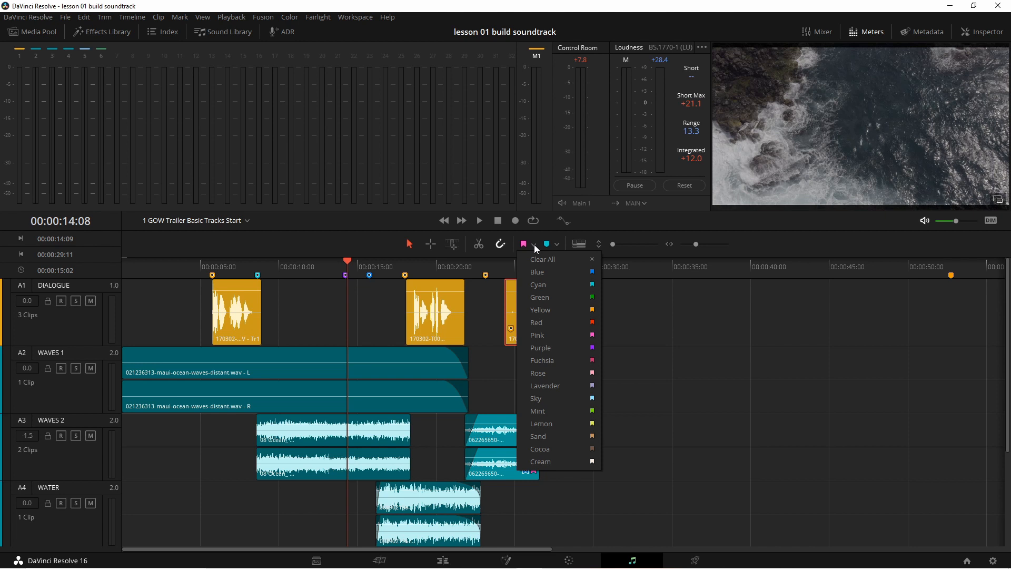
{"action": "left_click", "coordinate": [632, 331]}
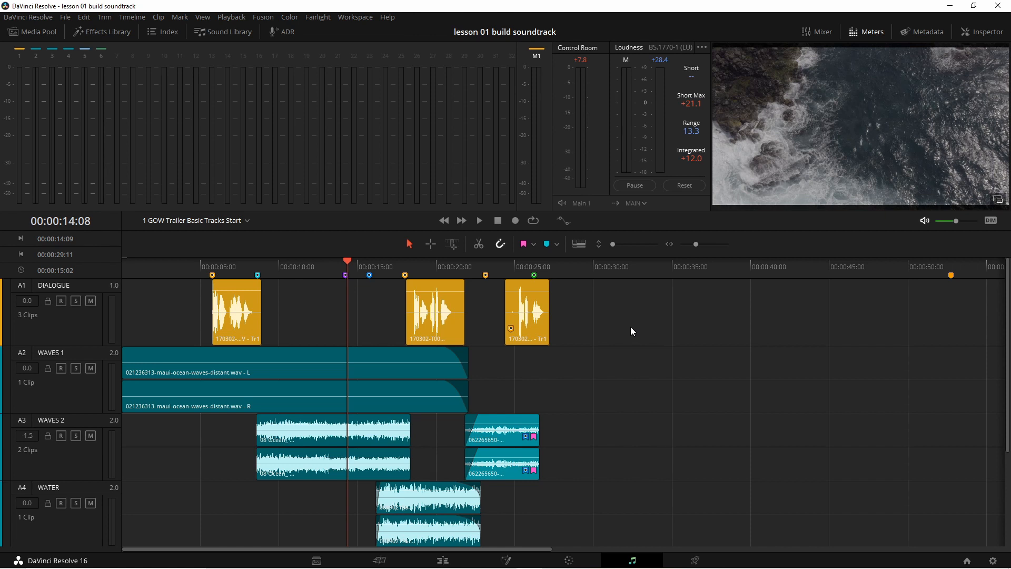
Jump the playhead to the marker at 00:00:17:23 and try showing and hiding the video tracks in the timeline.
{"action": "key", "text": "Down"}
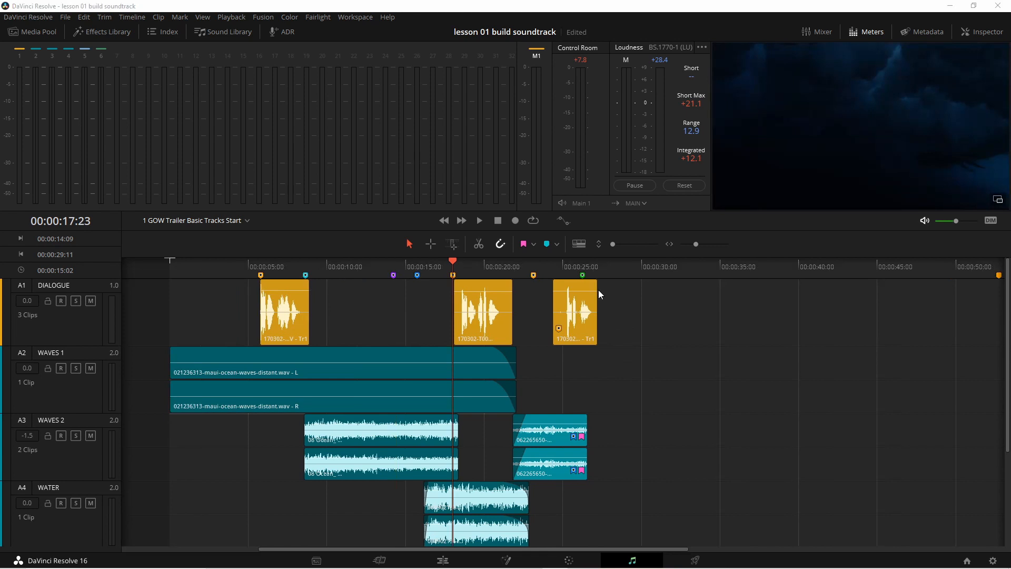
{"action": "left_click", "coordinate": [577, 244]}
{"action": "left_click", "coordinate": [544, 283]}
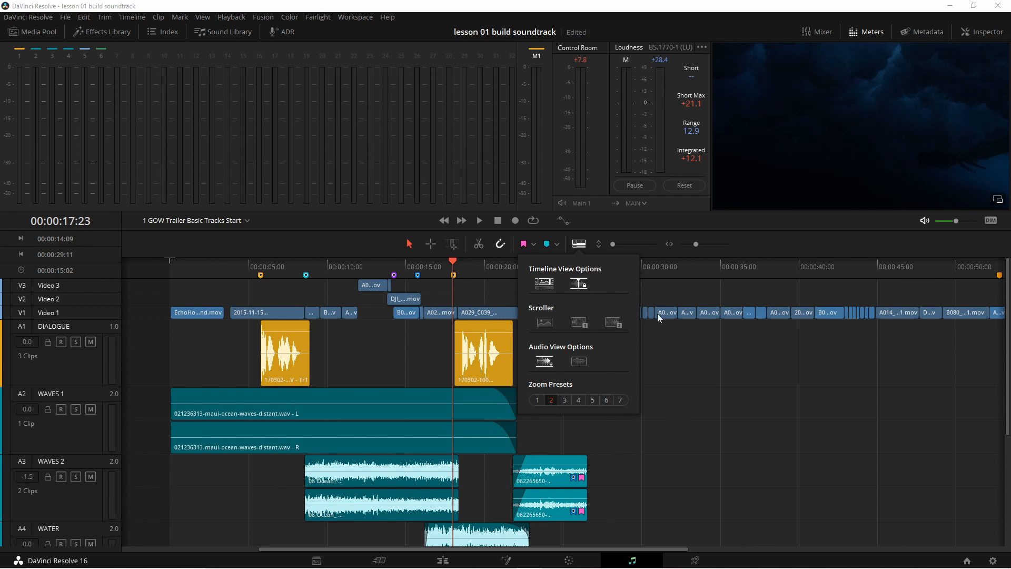
{"action": "left_click", "coordinate": [544, 283]}
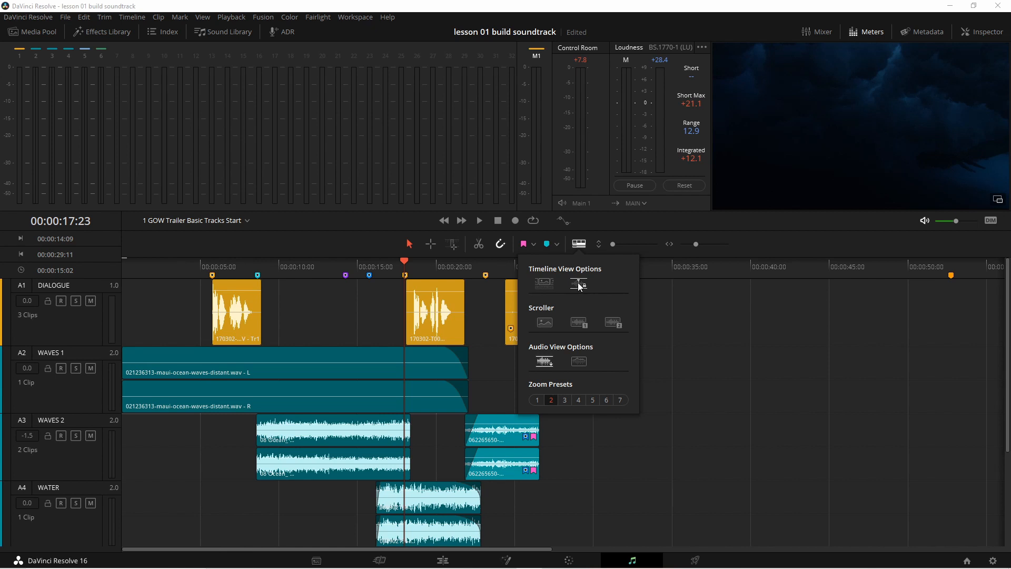
Play the timeline to try the fixed playhead option, and move the playhead to 00:00:21:00.
{"action": "key", "text": "space"}
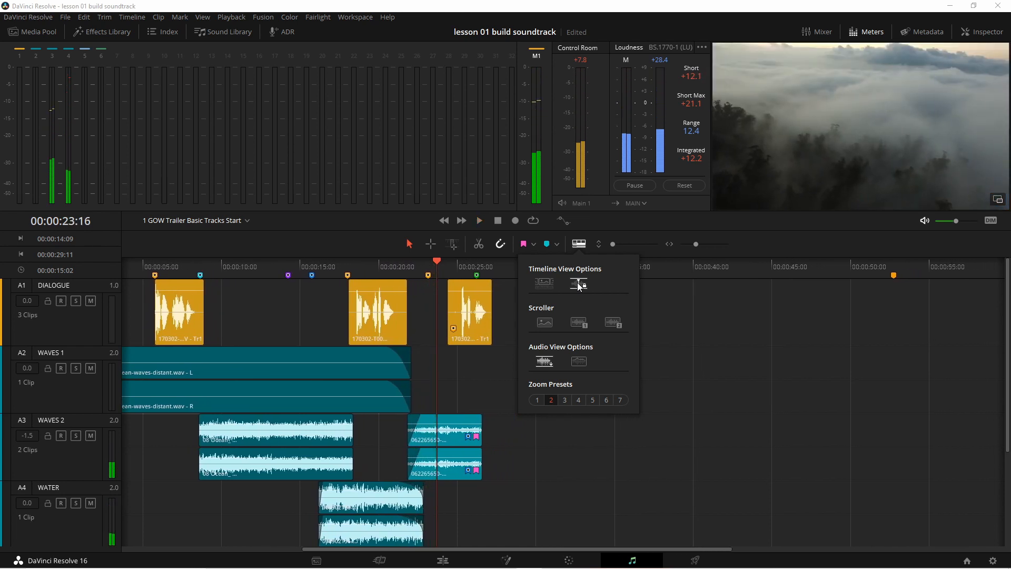
{"action": "key", "text": "space"}
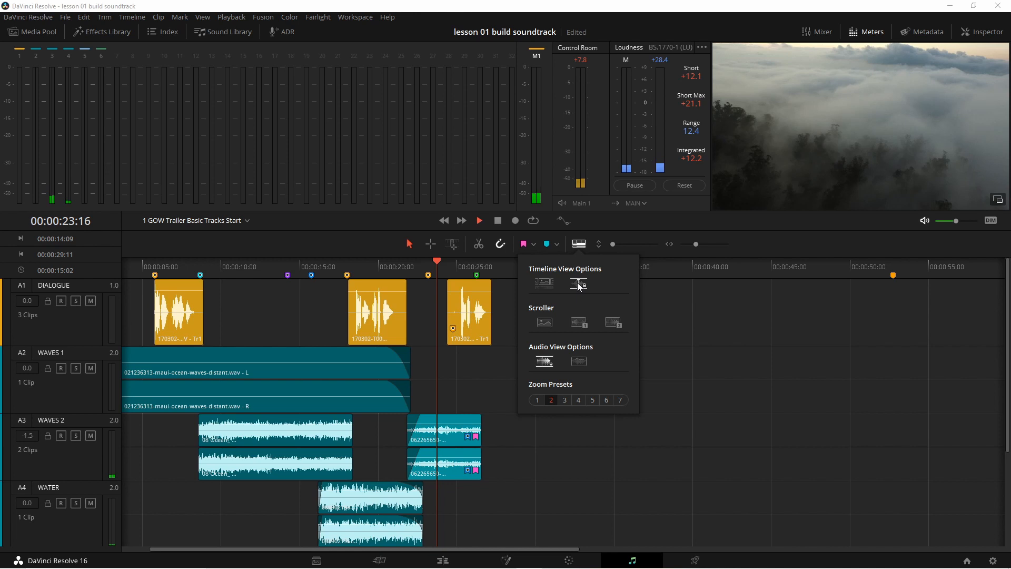
{"action": "key", "text": "space"}
{"action": "left_click_drag", "start_coordinate": [456, 264], "coordinate": [395, 265]}
Show the Video Scroller and Audio Scroller 2 beneath the timeline.
{"action": "left_click", "coordinate": [577, 244]}
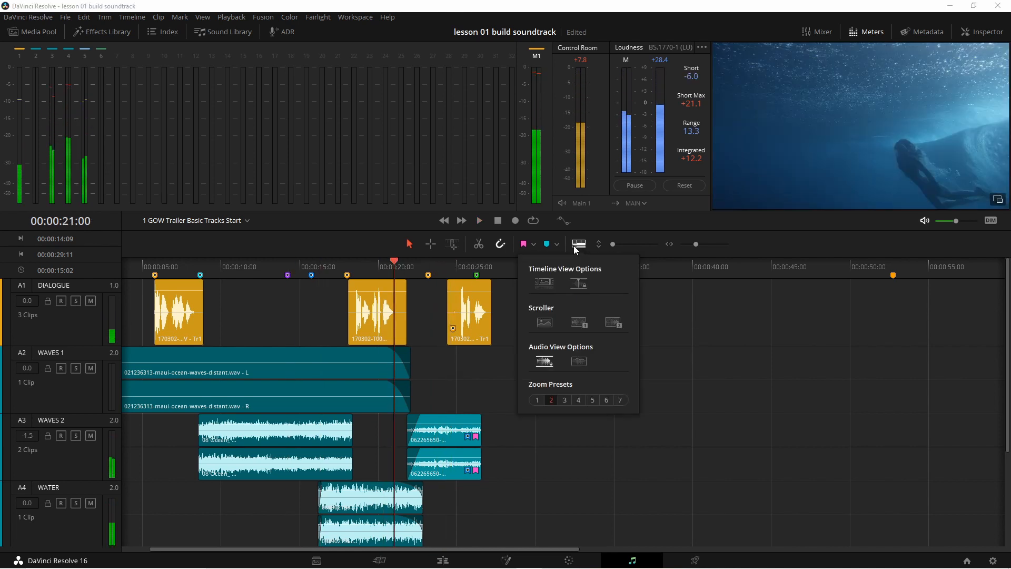
{"action": "left_click", "coordinate": [545, 322]}
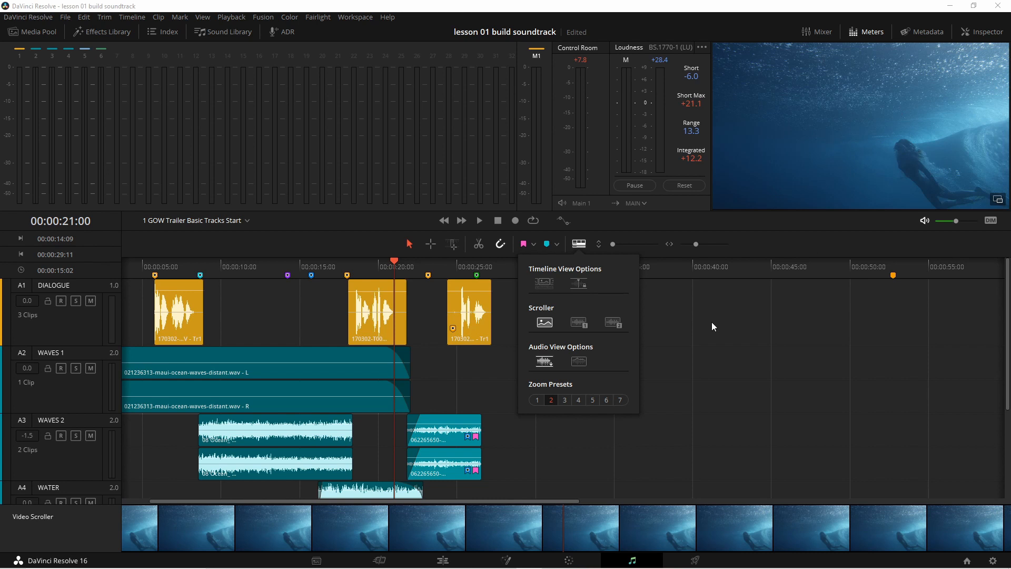
{"action": "left_click", "coordinate": [614, 323]}
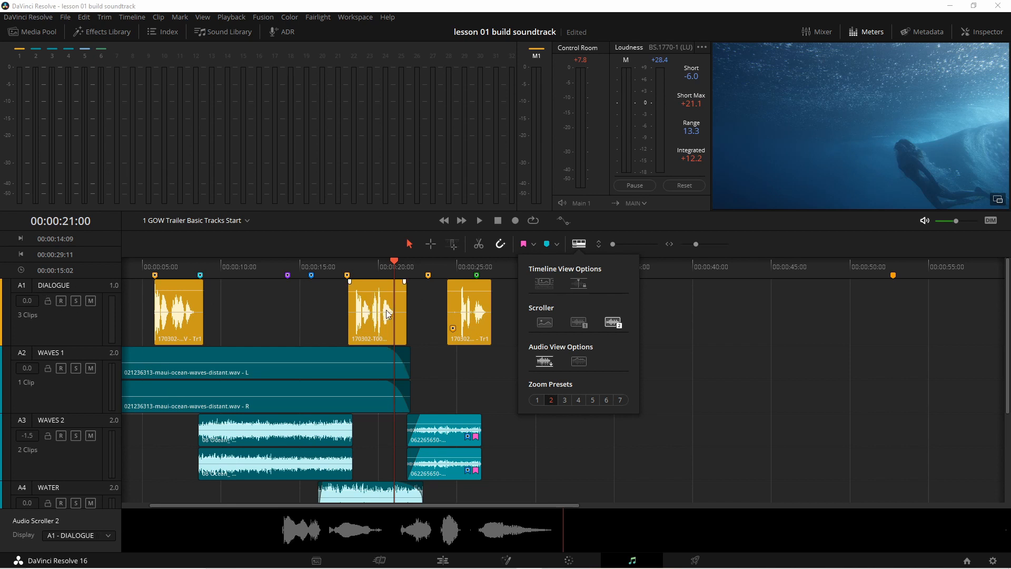
{"action": "left_click", "coordinate": [545, 322]}
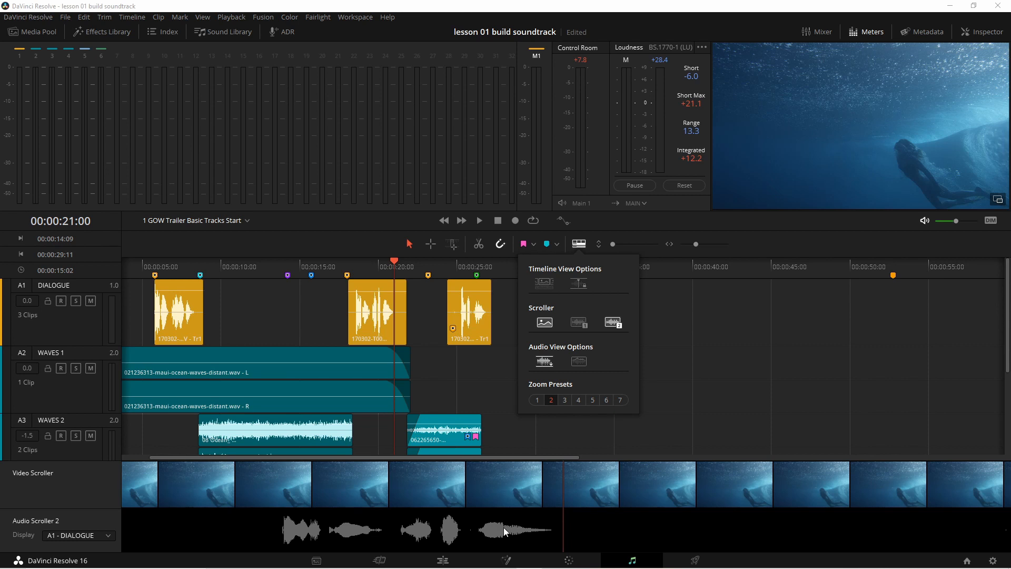
Hide Audio Scroller 2 and the Video Scroller, and try the full waveform and waveform border display options.
{"action": "left_click", "coordinate": [621, 323]}
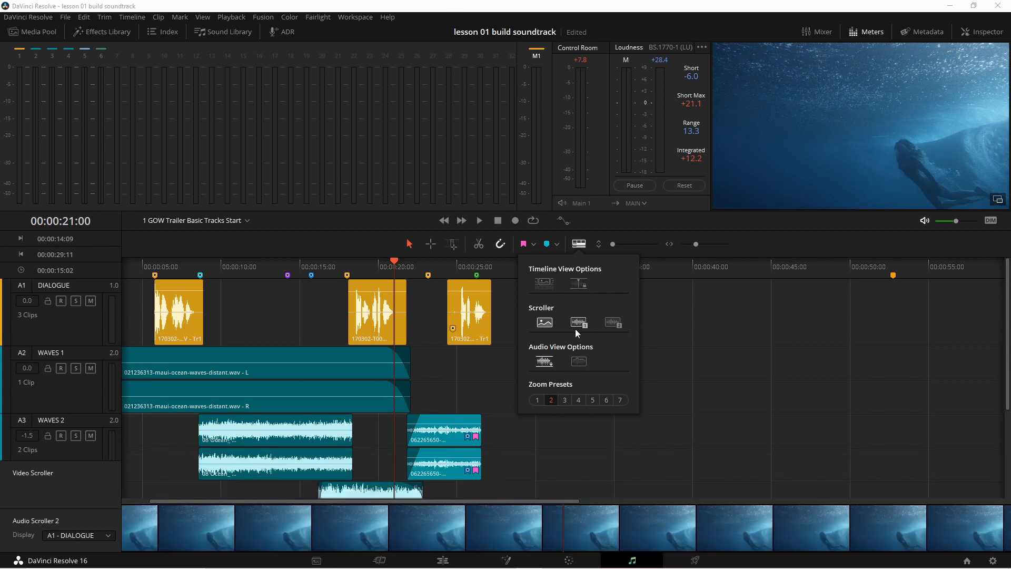
{"action": "left_click", "coordinate": [551, 324]}
{"action": "left_click", "coordinate": [548, 365]}
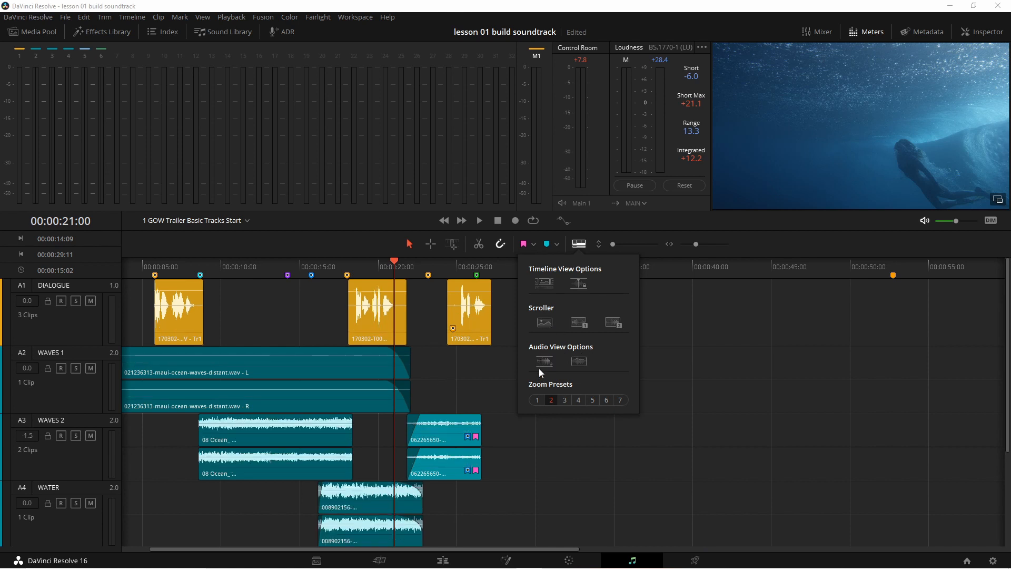
{"action": "left_click", "coordinate": [545, 363]}
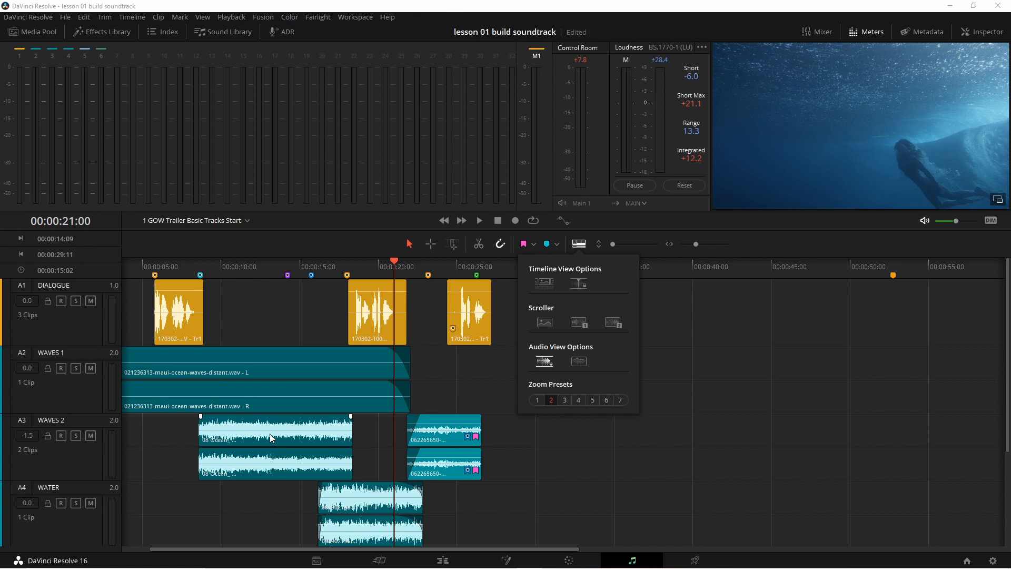
{"action": "left_click", "coordinate": [546, 362]}
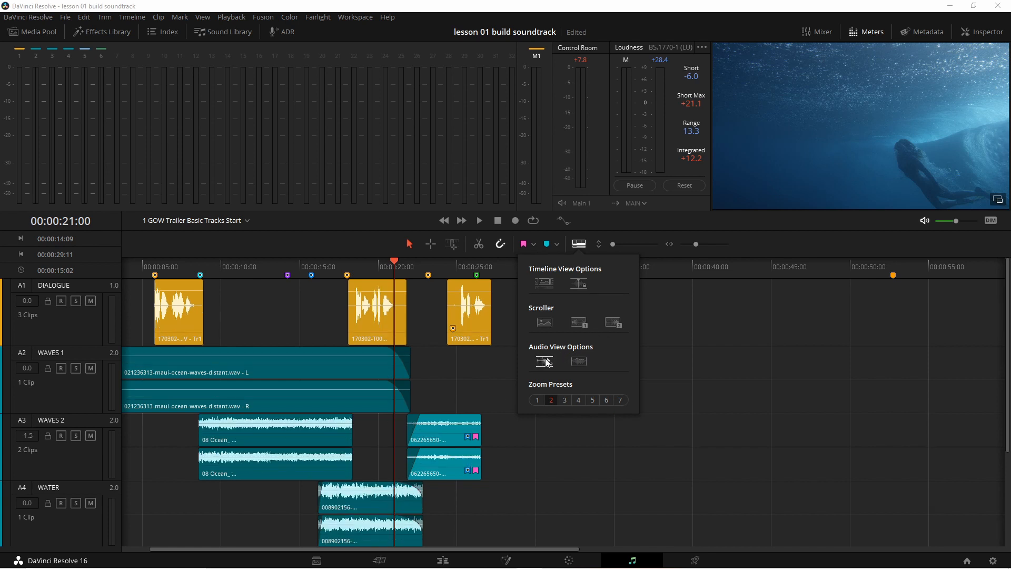
{"action": "left_click", "coordinate": [546, 362]}
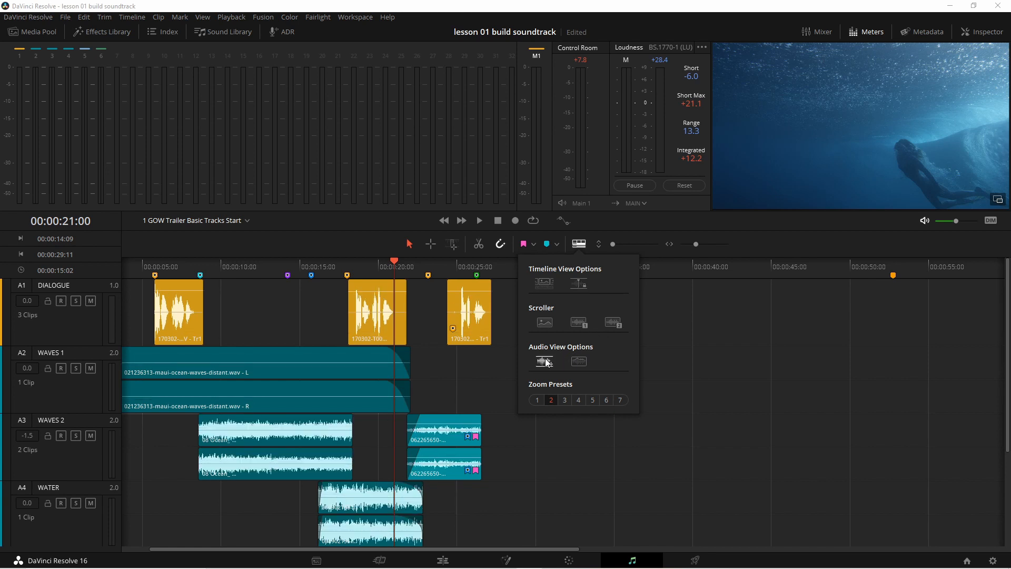
{"action": "left_click", "coordinate": [578, 363]}
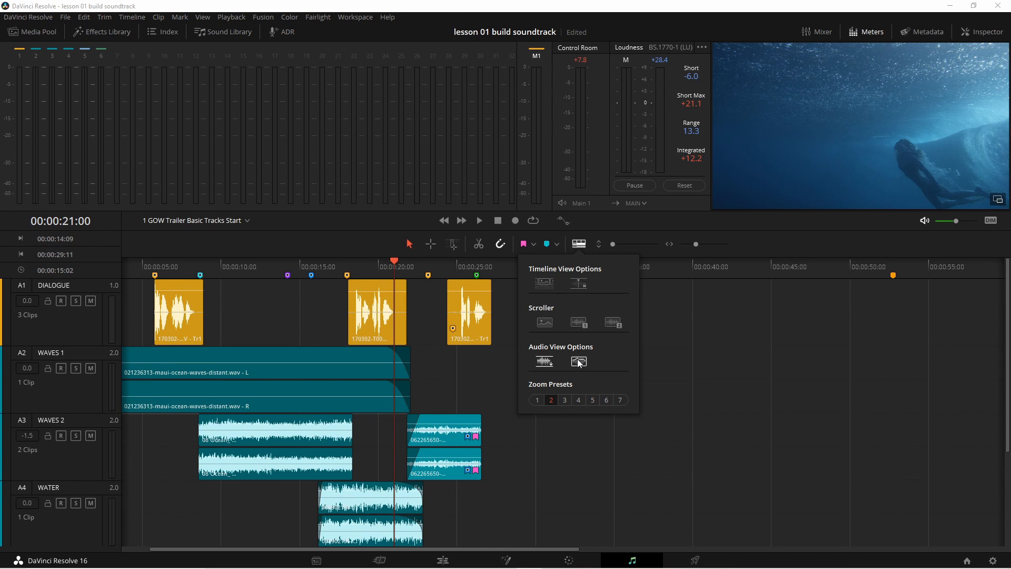
Try zoom presets 1 through 7 on the timeline, settle on preset 3 and close the timeline view options.
{"action": "left_click", "coordinate": [551, 400]}
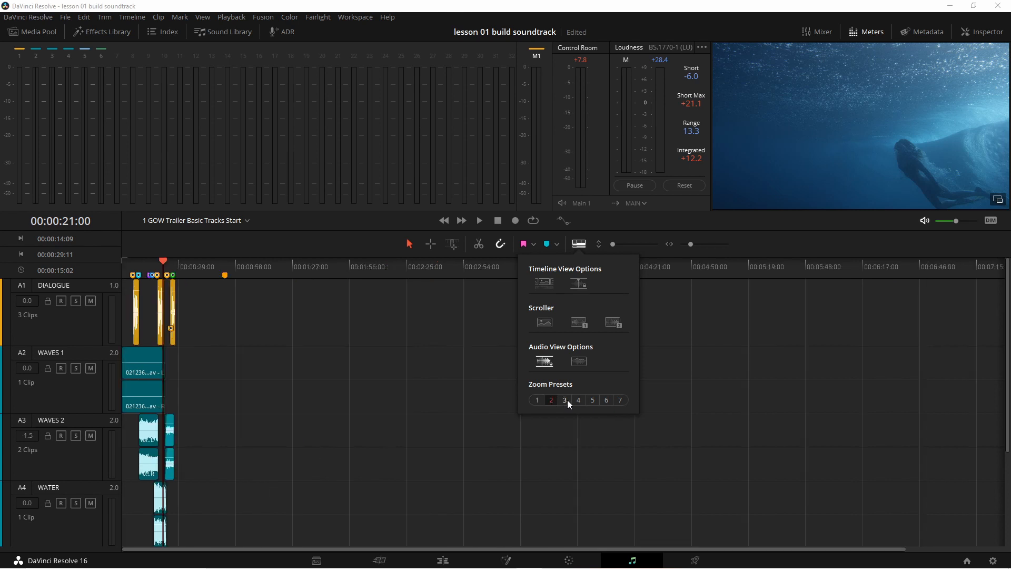
{"action": "left_click", "coordinate": [565, 400]}
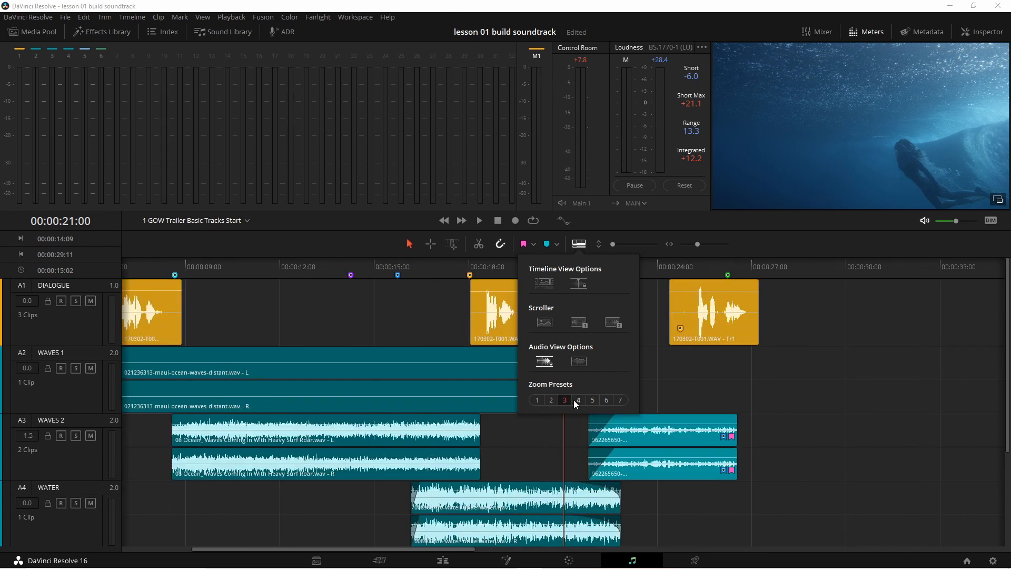
{"action": "left_click", "coordinate": [578, 400]}
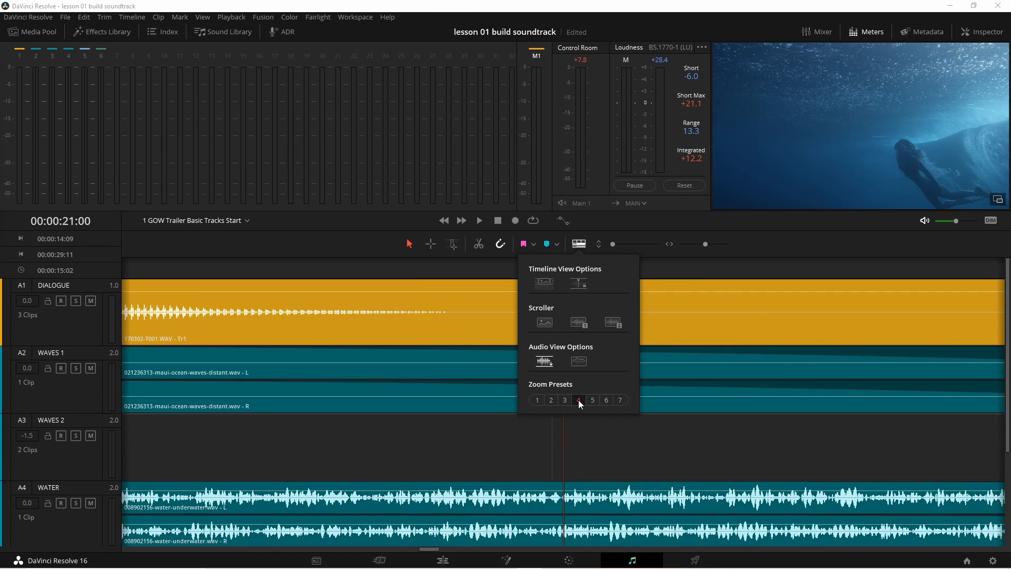
{"action": "left_click", "coordinate": [592, 400]}
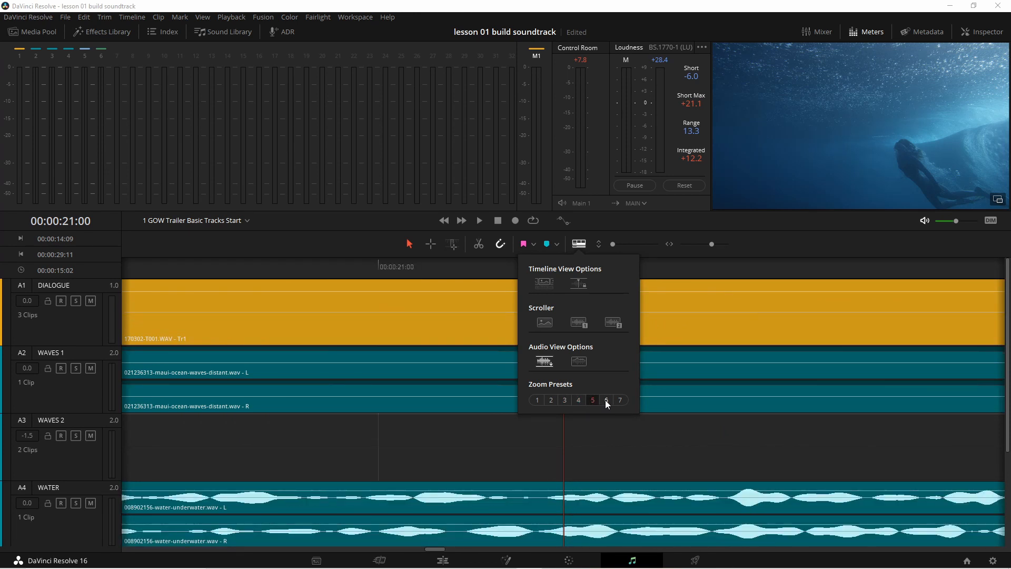
{"action": "left_click", "coordinate": [606, 399]}
{"action": "left_click", "coordinate": [616, 399]}
{"action": "left_click", "coordinate": [606, 400]}
{"action": "left_click", "coordinate": [593, 400]}
{"action": "left_click", "coordinate": [579, 401]}
{"action": "left_click", "coordinate": [565, 402]}
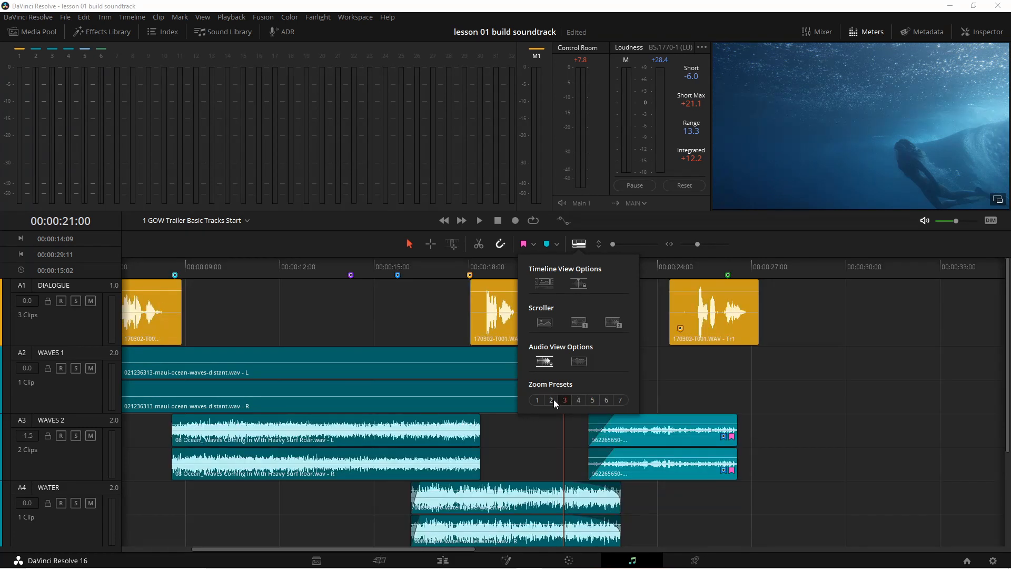
{"action": "left_click", "coordinate": [553, 400]}
{"action": "left_click", "coordinate": [540, 401]}
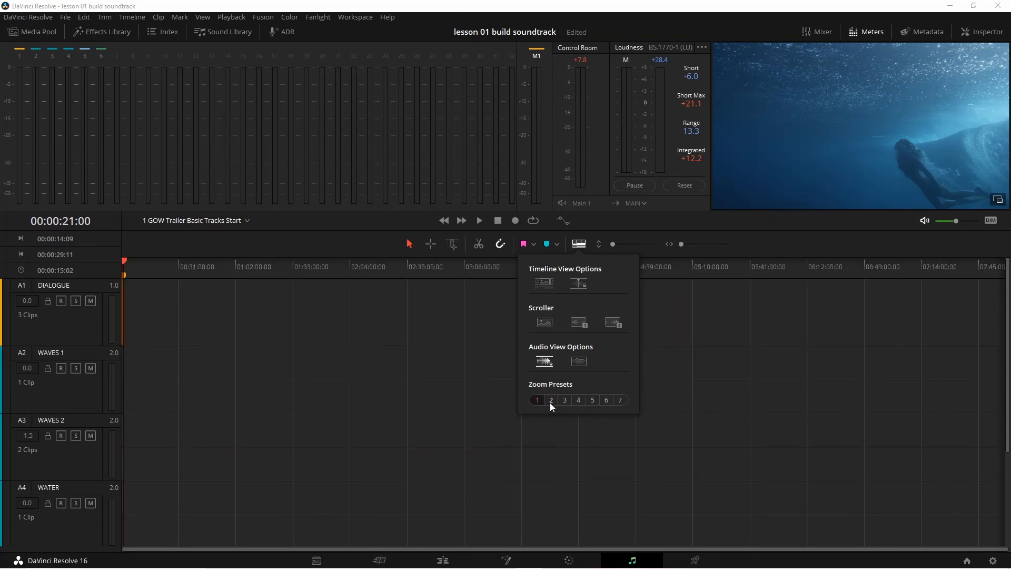
{"action": "left_click", "coordinate": [551, 403]}
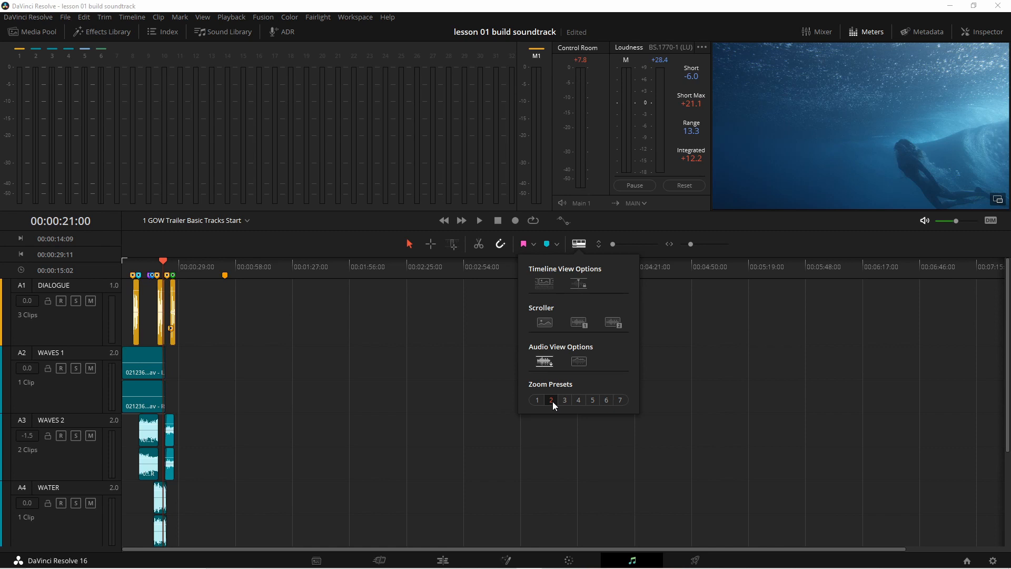
{"action": "left_click", "coordinate": [567, 400]}
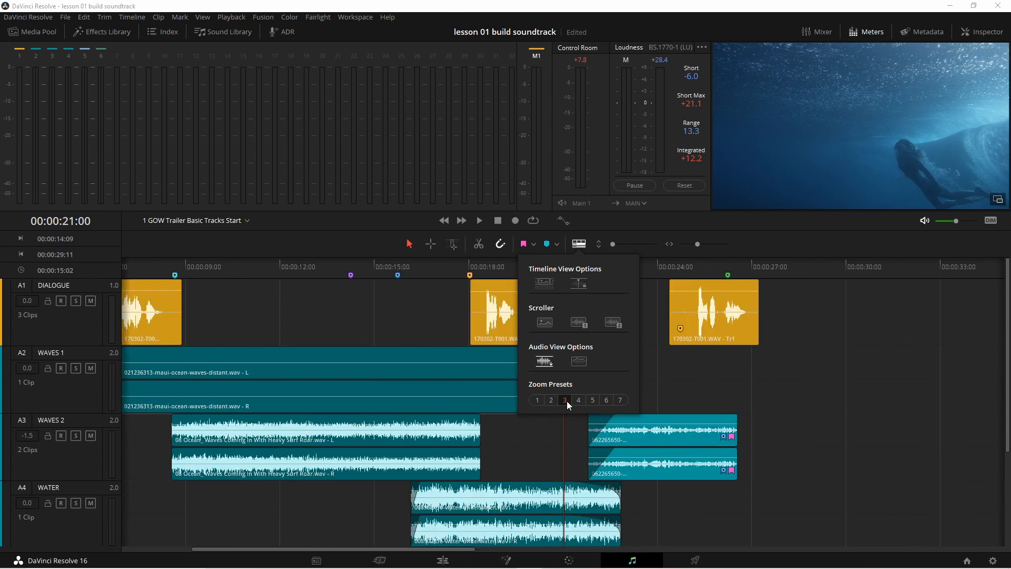
{"action": "left_click", "coordinate": [579, 400]}
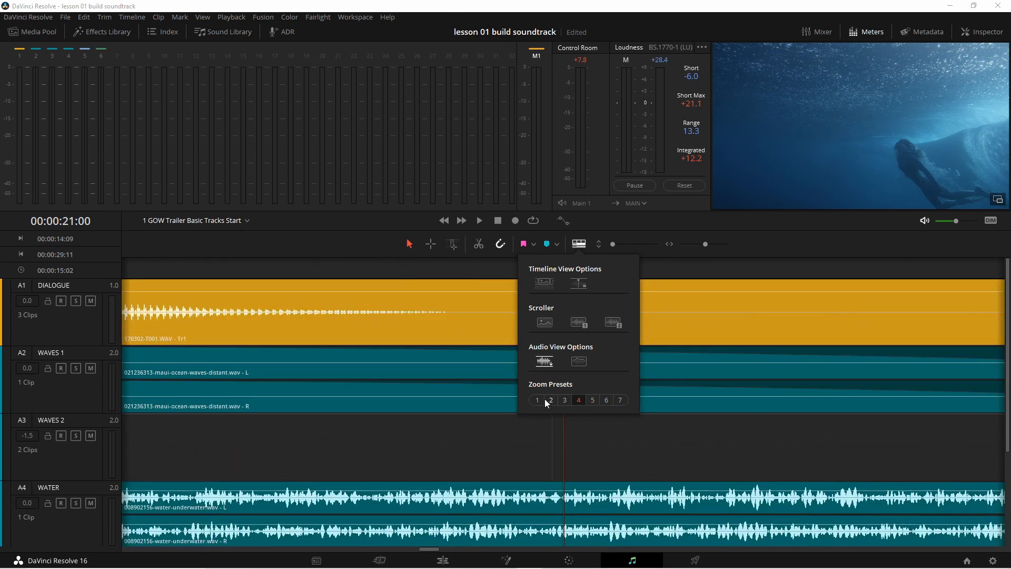
{"action": "left_click", "coordinate": [538, 400]}
{"action": "left_click", "coordinate": [566, 400]}
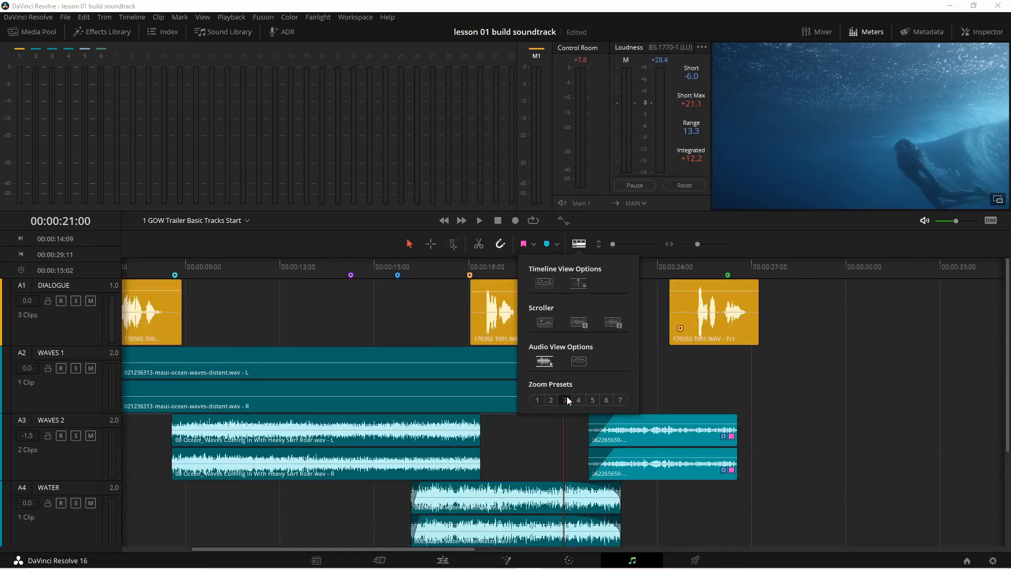
{"action": "left_click", "coordinate": [580, 245]}
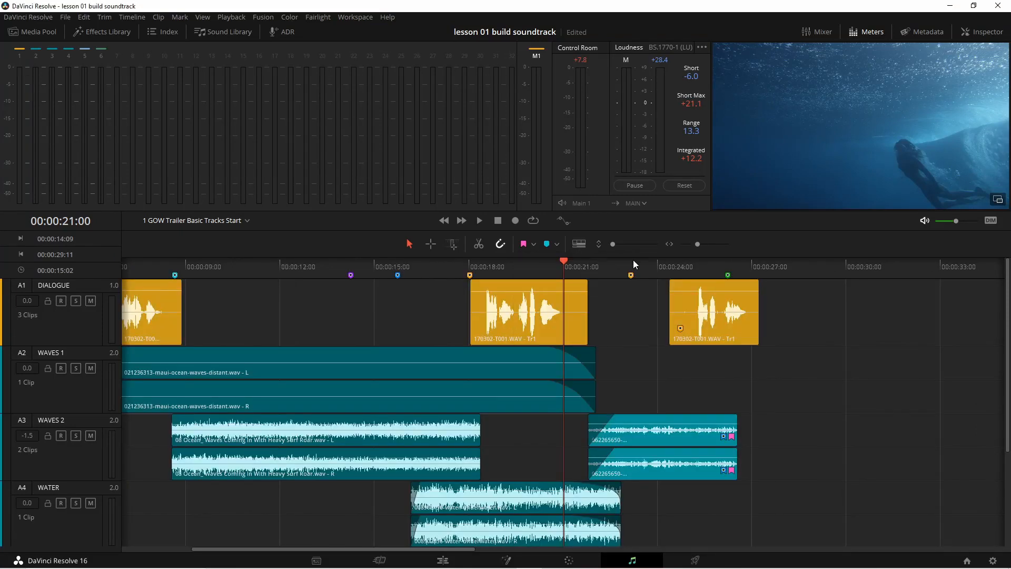
Make the timeline tracks slightly taller and zoom the timeline out a little horizontally.
{"action": "mouse_move", "coordinate": [611, 242]}
{"action": "left_mouse_down"}
{"action": "mouse_move", "coordinate": [643, 245]}
{"action": "mouse_move", "coordinate": [620, 247]}
{"action": "left_mouse_up"}
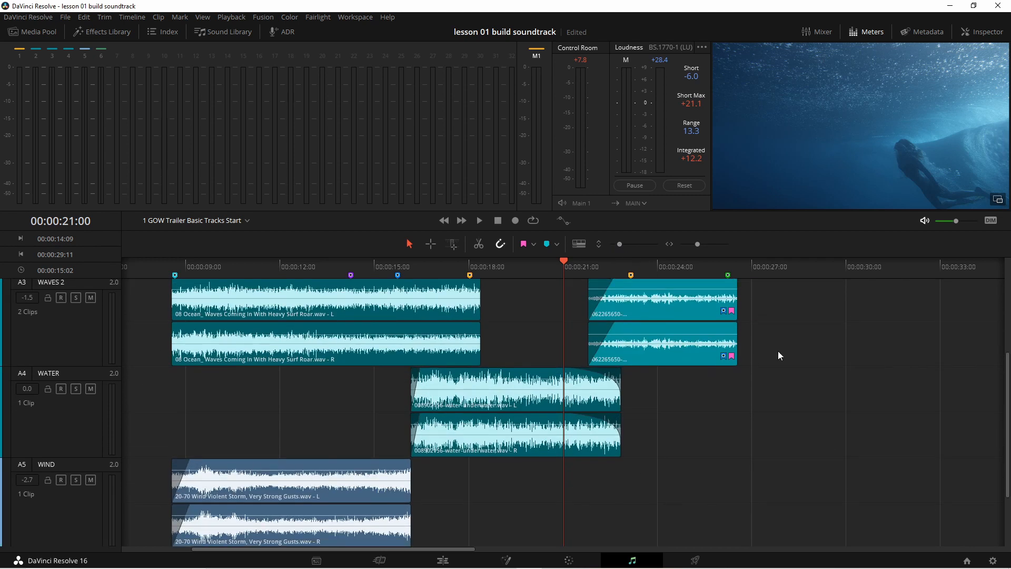
{"action": "left_click_drag", "start_coordinate": [1007, 364], "coordinate": [998, 257]}
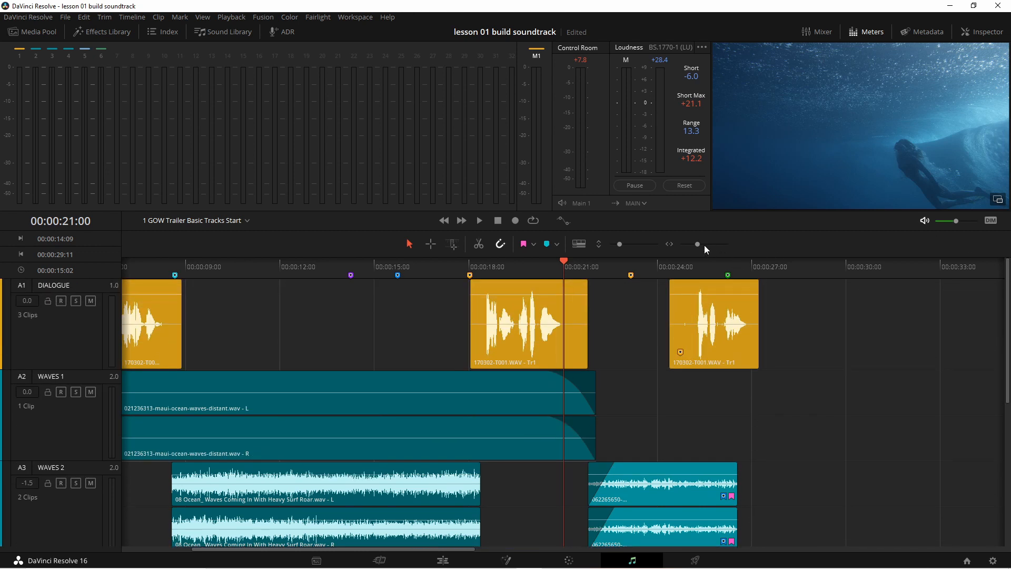
{"action": "mouse_move", "coordinate": [697, 244]}
{"action": "left_mouse_down"}
{"action": "mouse_move", "coordinate": [707, 246]}
{"action": "mouse_move", "coordinate": [697, 247]}
{"action": "left_mouse_up"}
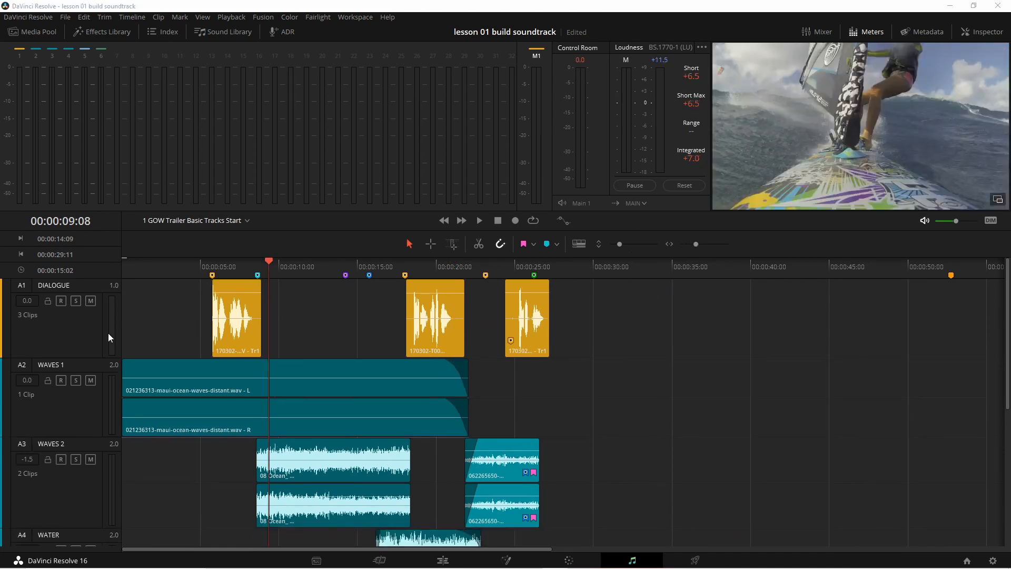
Look through the track options of the DIALOGUE track and lock its height to Mini.
{"action": "right_click", "coordinate": [73, 336]}
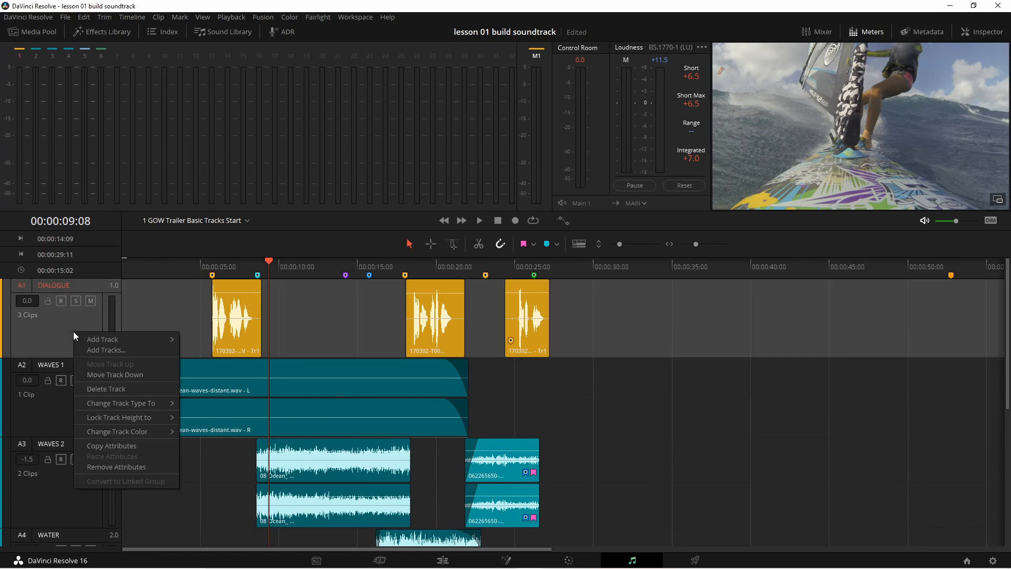
{"action": "mouse_move", "coordinate": [115, 339]}
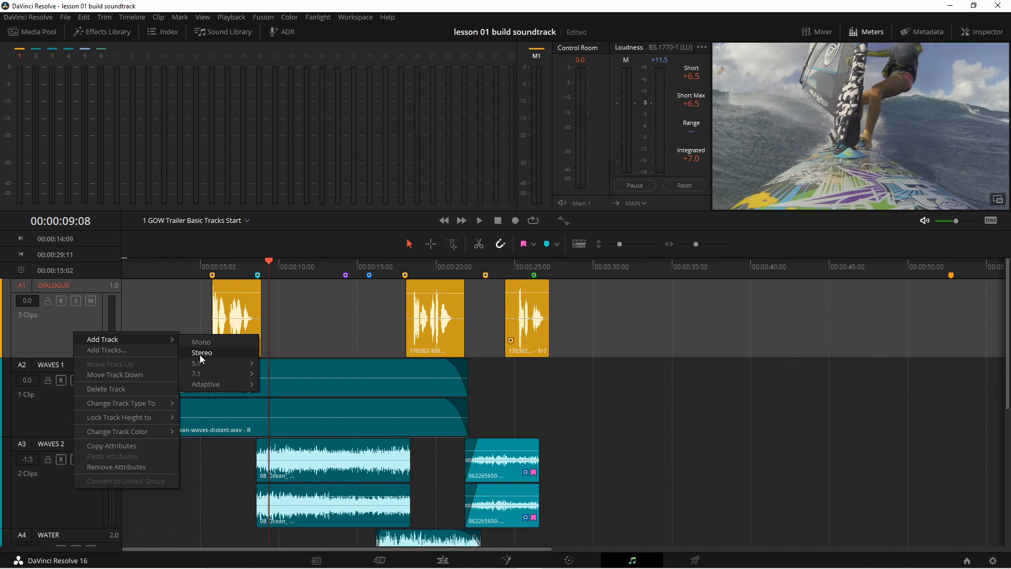
{"action": "mouse_move", "coordinate": [200, 364]}
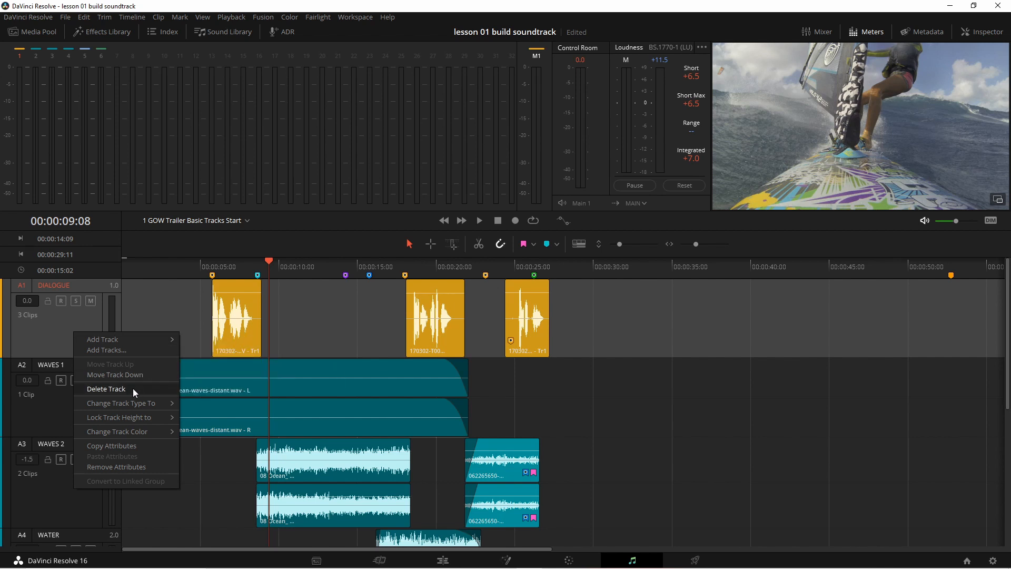
{"action": "mouse_move", "coordinate": [133, 403]}
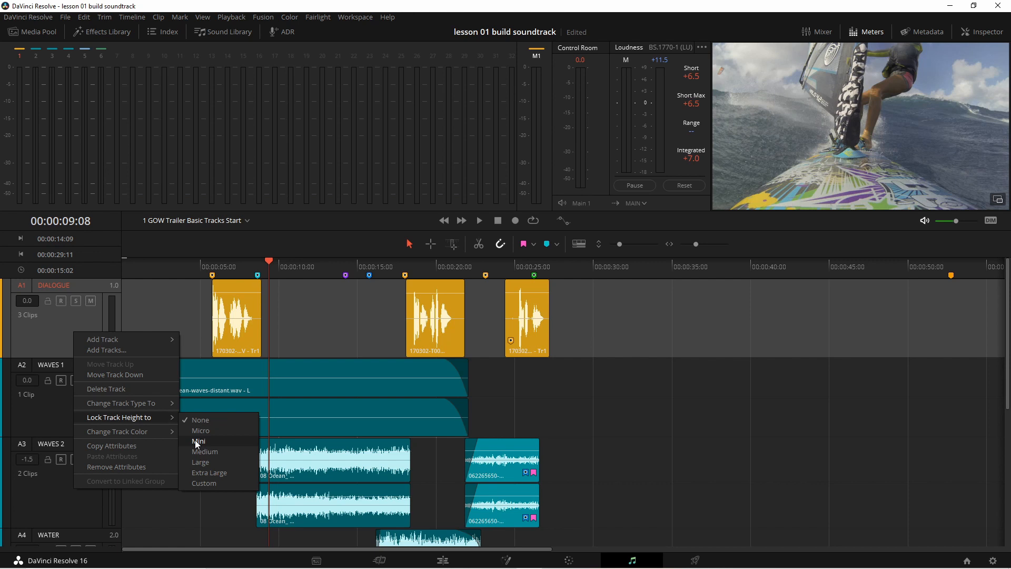
{"action": "left_click", "coordinate": [196, 441]}
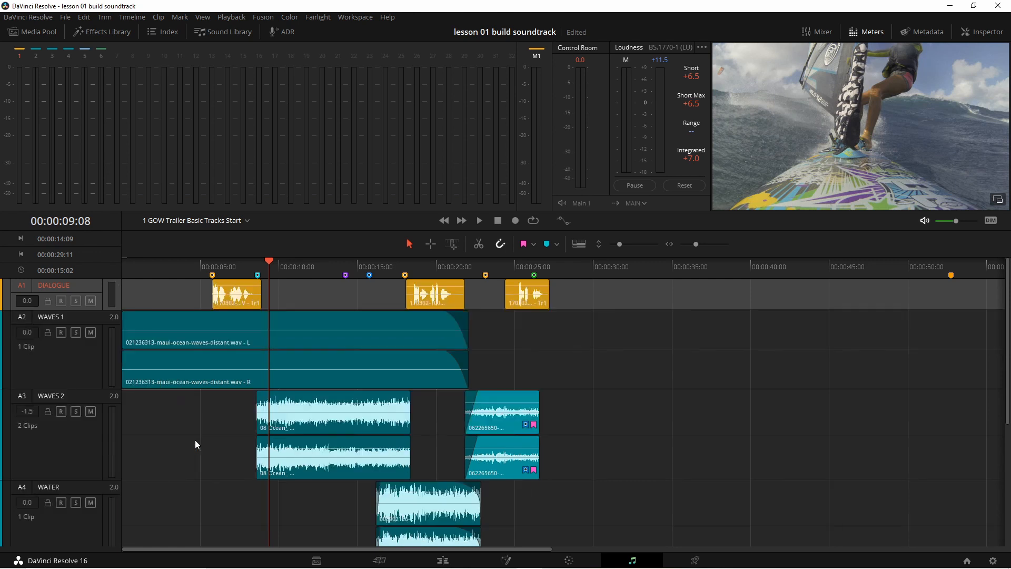
Lock the DIALOGUE track's height to Medium.
{"action": "right_click", "coordinate": [97, 308]}
{"action": "mouse_move", "coordinate": [147, 407]}
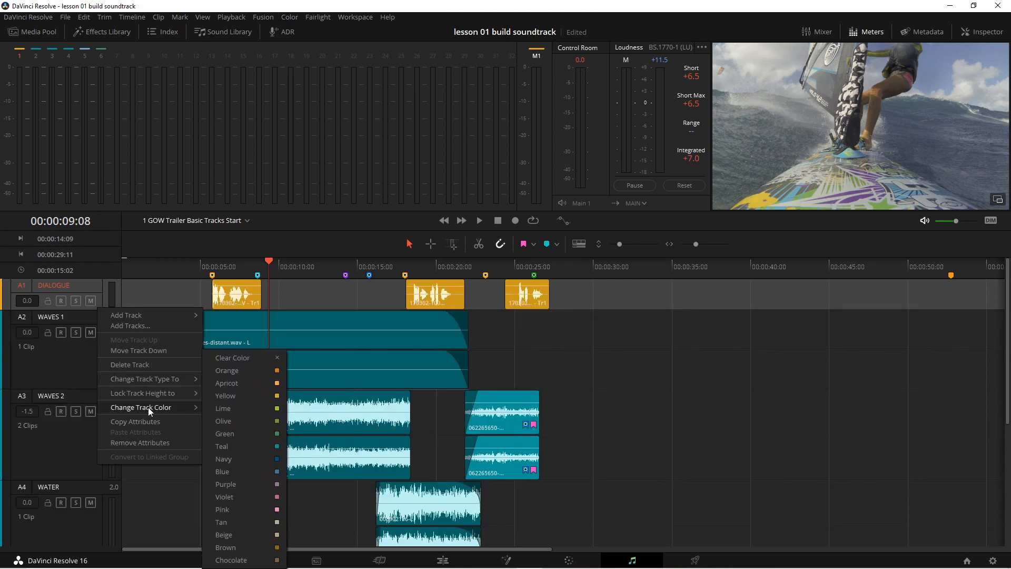
{"action": "left_click", "coordinate": [212, 428]}
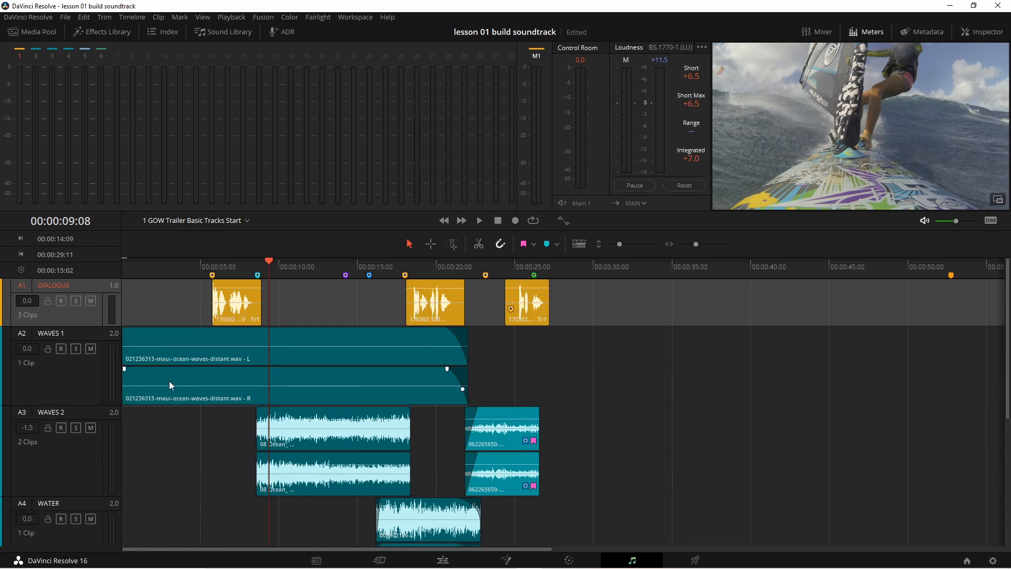
Examine the DIALOGUE track's options for changing track type and colour and for copying or removing attributes.
{"action": "right_click", "coordinate": [74, 314]}
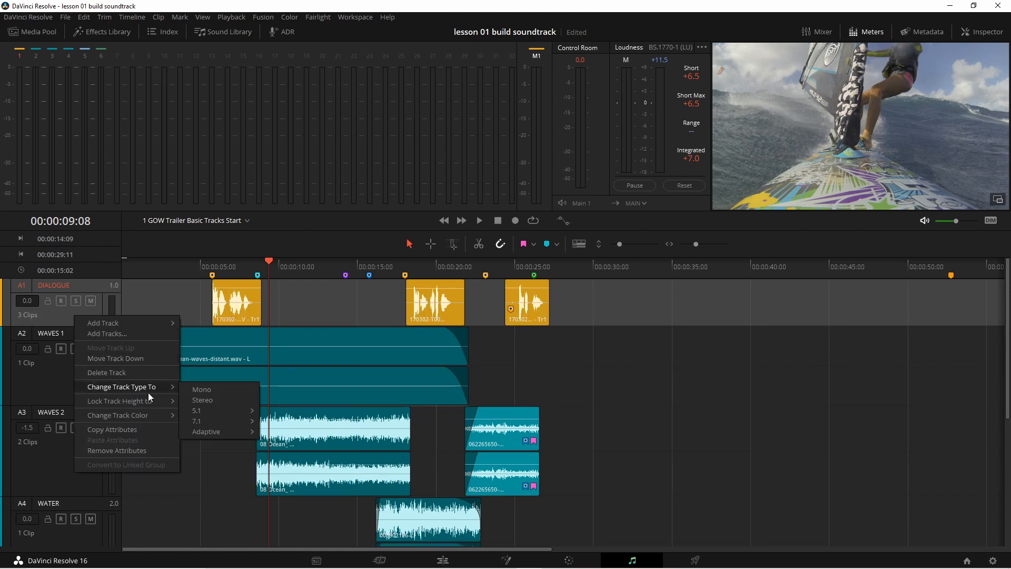
{"action": "mouse_move", "coordinate": [147, 414]}
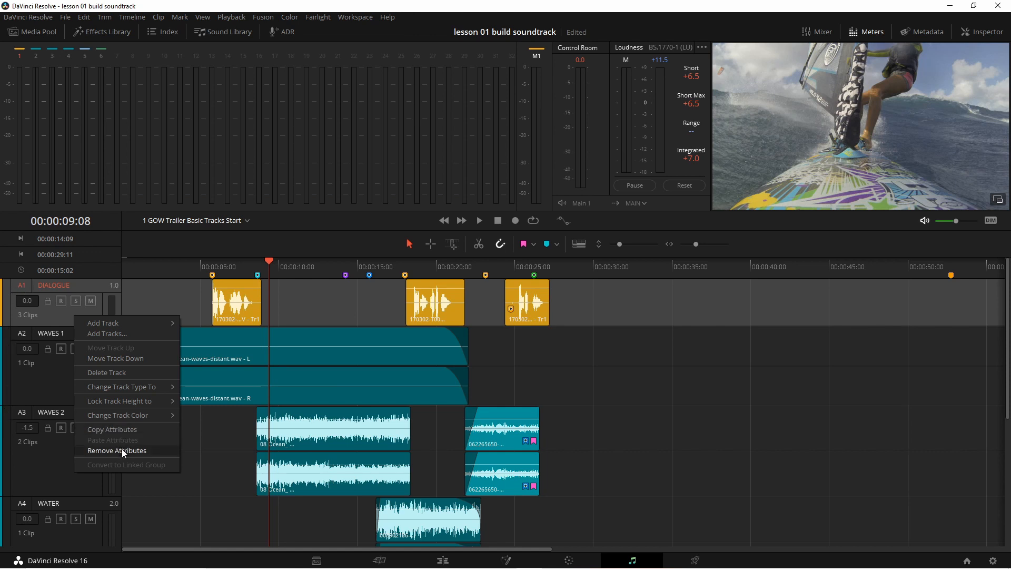
{"action": "left_click", "coordinate": [52, 387]}
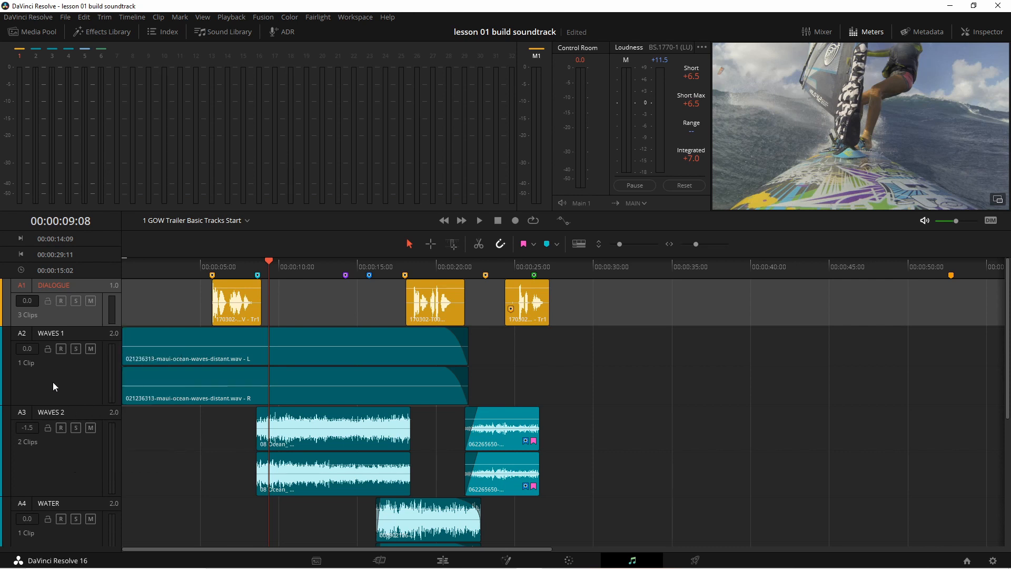
Select the WAVES 1 track and try locking and unlocking it.
{"action": "left_click", "coordinate": [53, 386]}
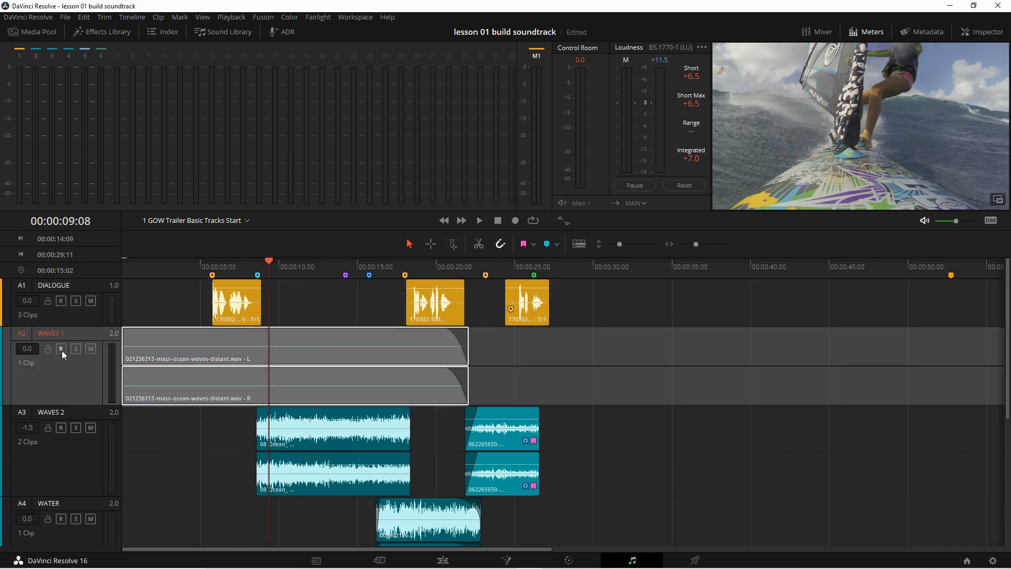
{"action": "left_click", "coordinate": [48, 349]}
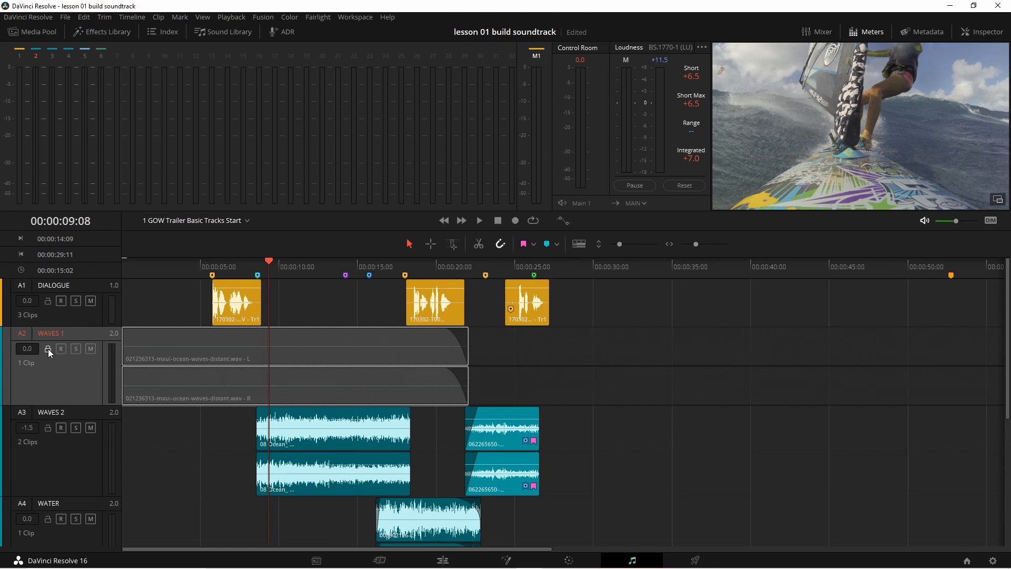
{"action": "left_click", "coordinate": [48, 349]}
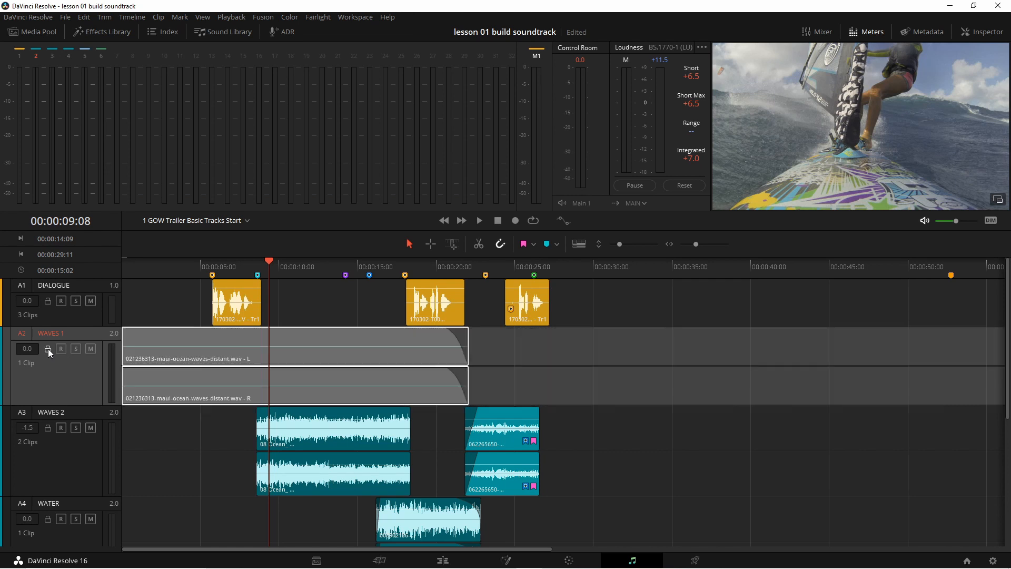
Solo and mute the WAVES 1 track, and clear the track and clip selection.
{"action": "left_click", "coordinate": [76, 348]}
{"action": "left_click", "coordinate": [91, 349]}
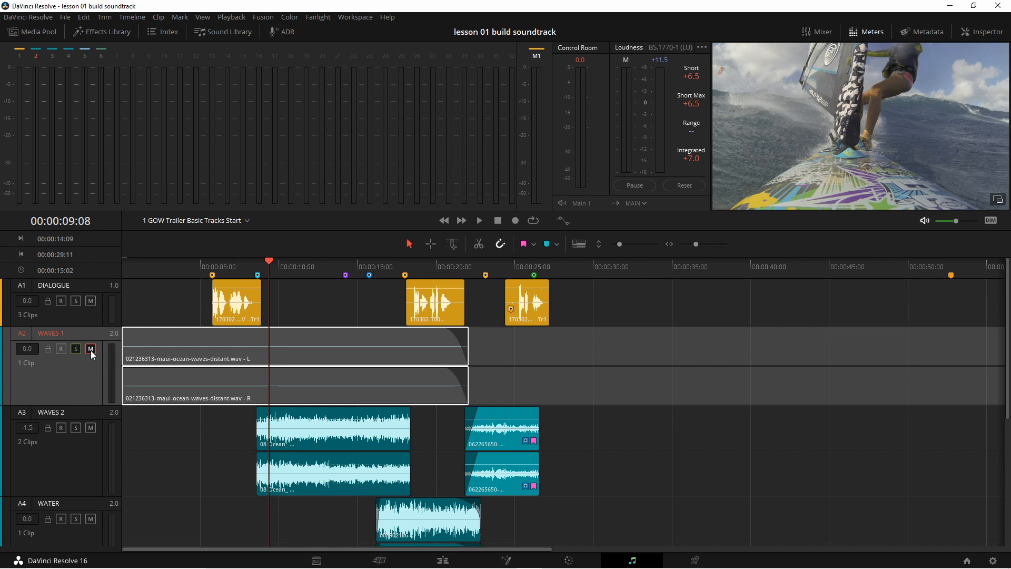
{"action": "left_click", "coordinate": [111, 415]}
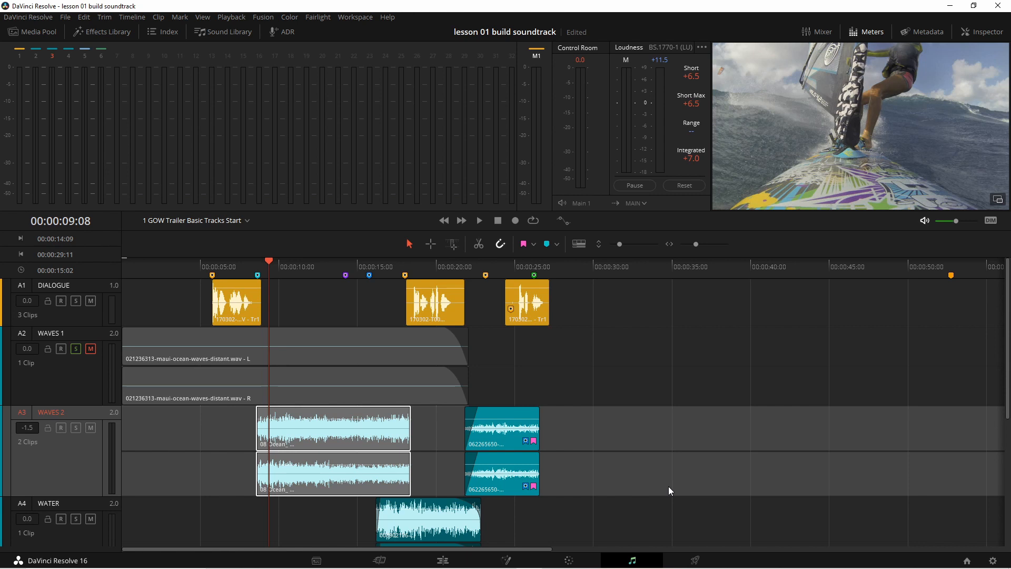
{"action": "left_click", "coordinate": [668, 505]}
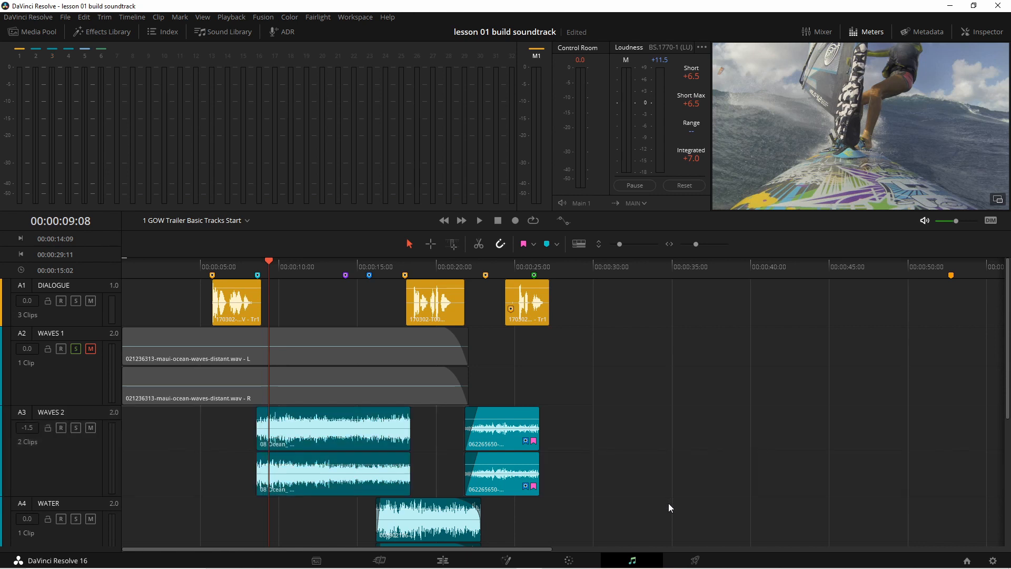